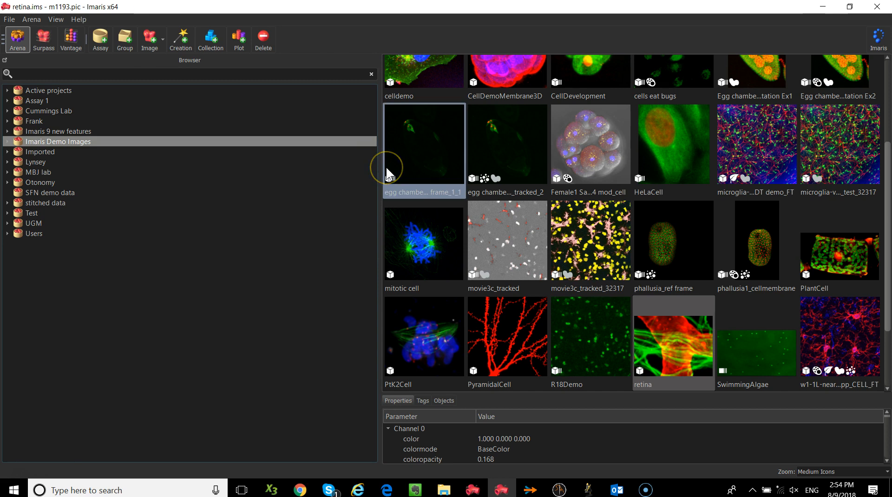
# Step: Create a new assay named "test" in the Arena
pyautogui.moveTo(386, 166)
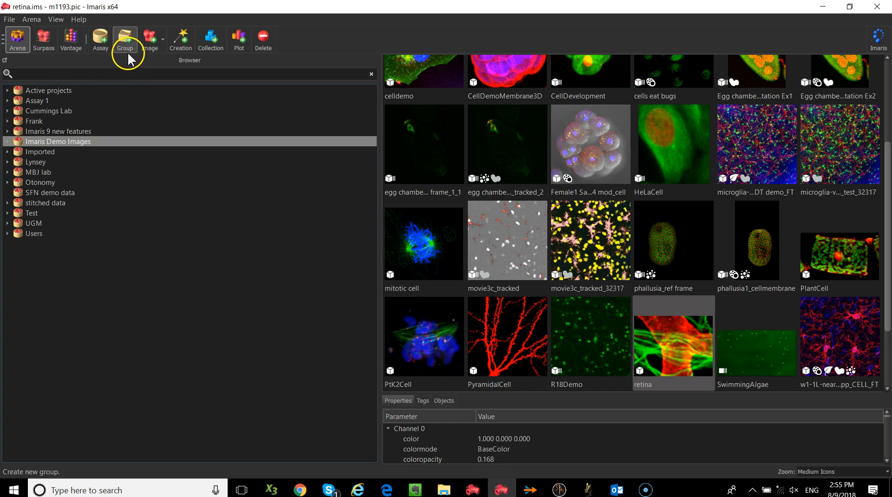
pyautogui.click(101, 38)
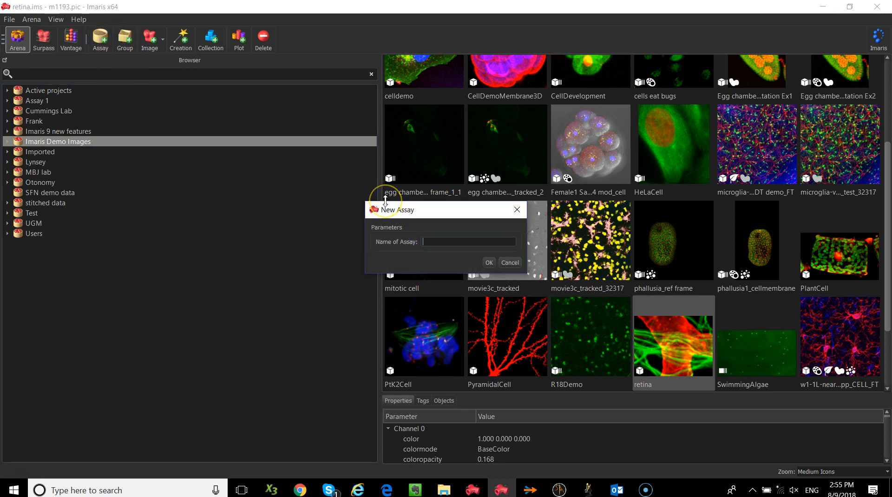
pyautogui.write('test')
pyautogui.click(489, 262)
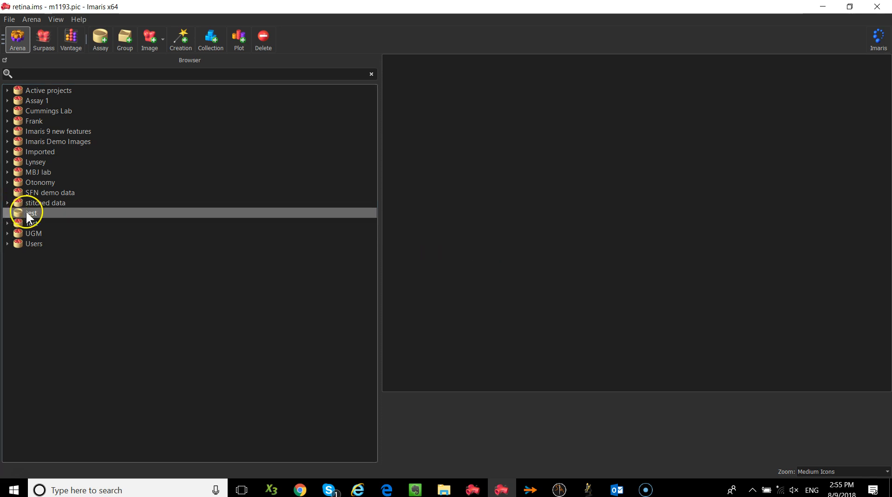
# Step: Create a group named "exp1" inside the lowercase "test" assay
pyautogui.click(120, 36)
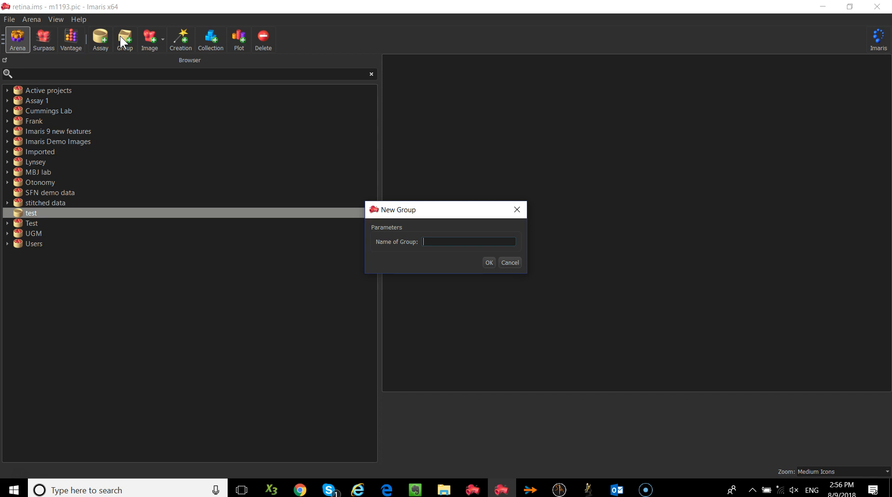
pyautogui.write('exp1')
pyautogui.press('Return')
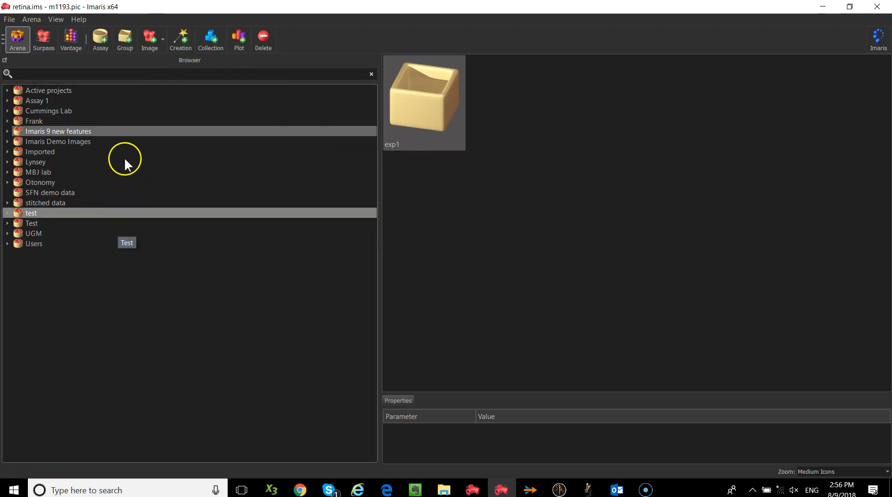
# Step: Look through the file formats offered for adding images, and close the dialog without adding any
pyautogui.click(152, 38)
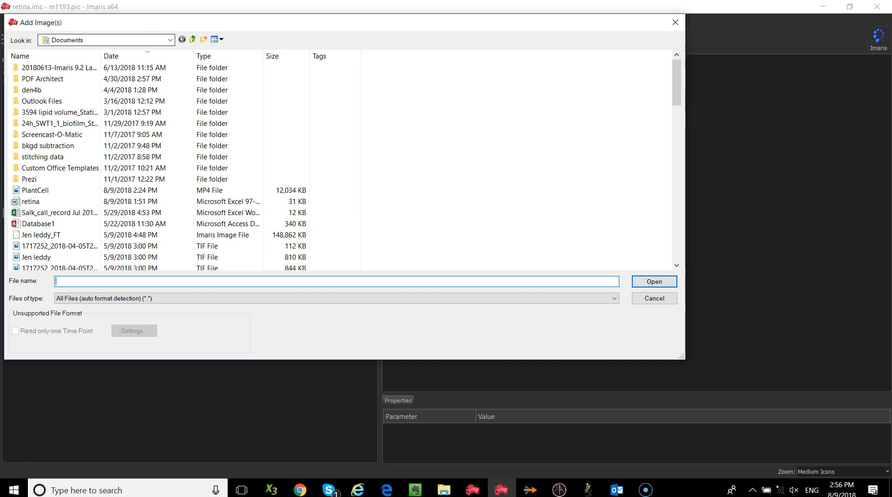
pyautogui.click(65, 300)
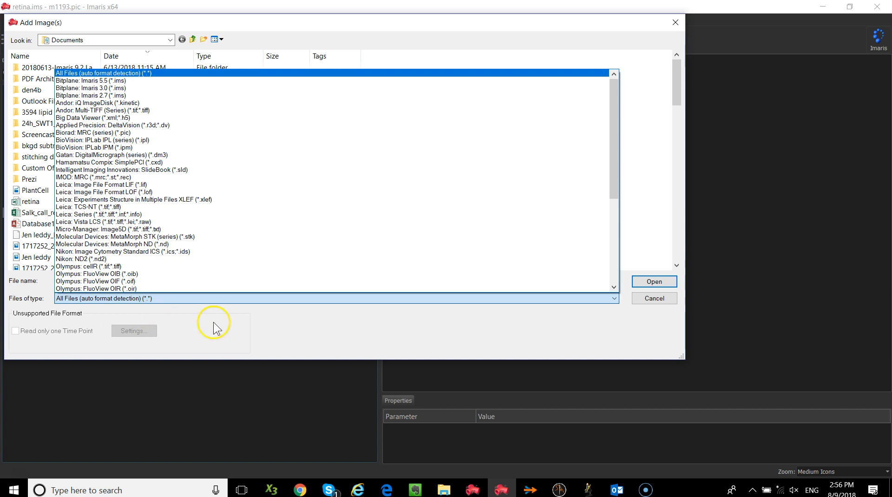
pyautogui.click(267, 315)
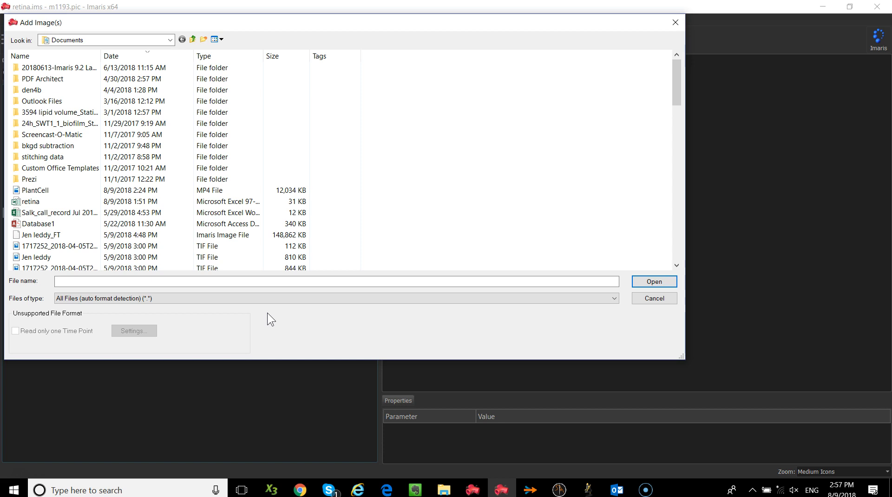
pyautogui.click(700, 316)
pyautogui.click(655, 298)
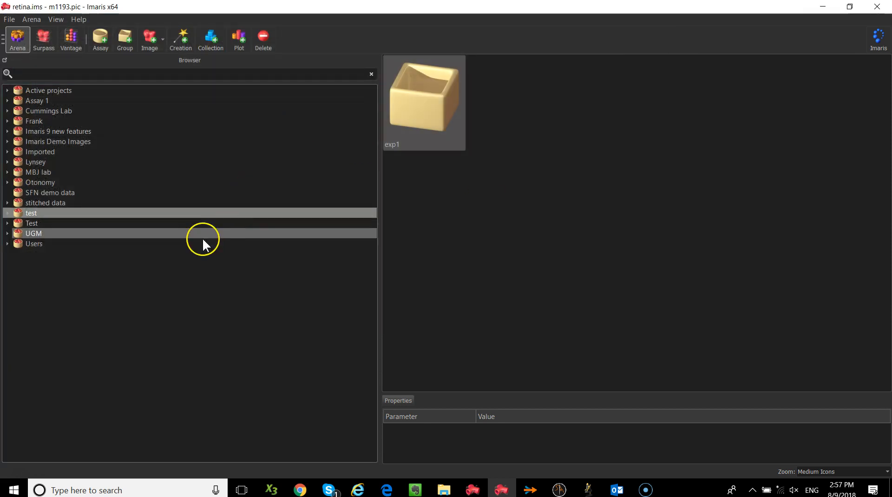
# Step: Open the Imaris Demo Images assay, widen its thumbnail area, and view the details of the "cells eat bugs" image
pyautogui.click(52, 142)
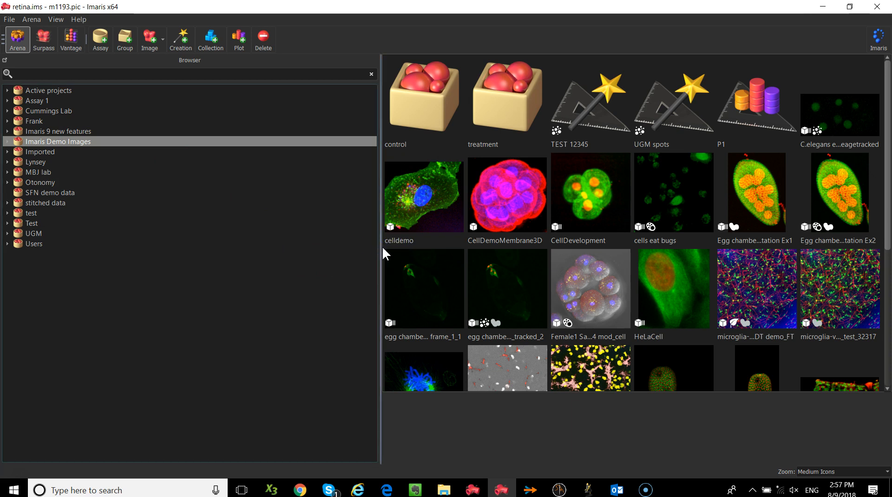
pyautogui.moveTo(379, 246); pyautogui.dragTo(185, 234)
pyautogui.moveTo(185, 233)
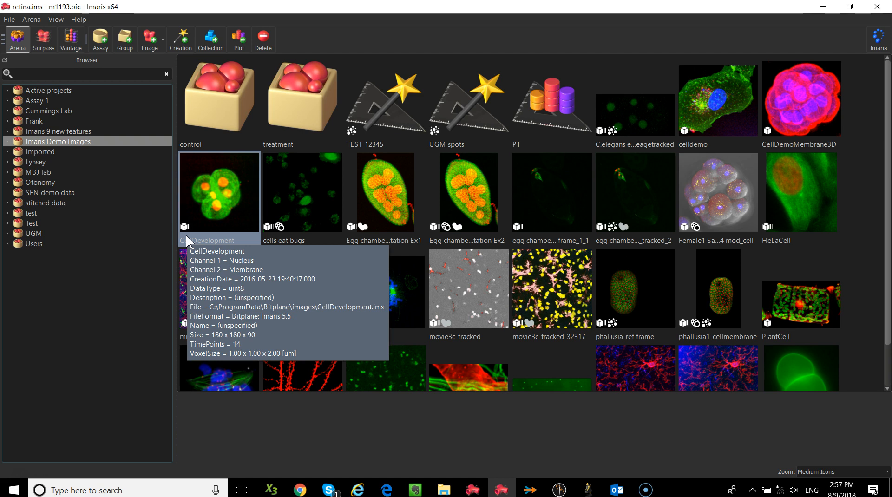
pyautogui.click(322, 178)
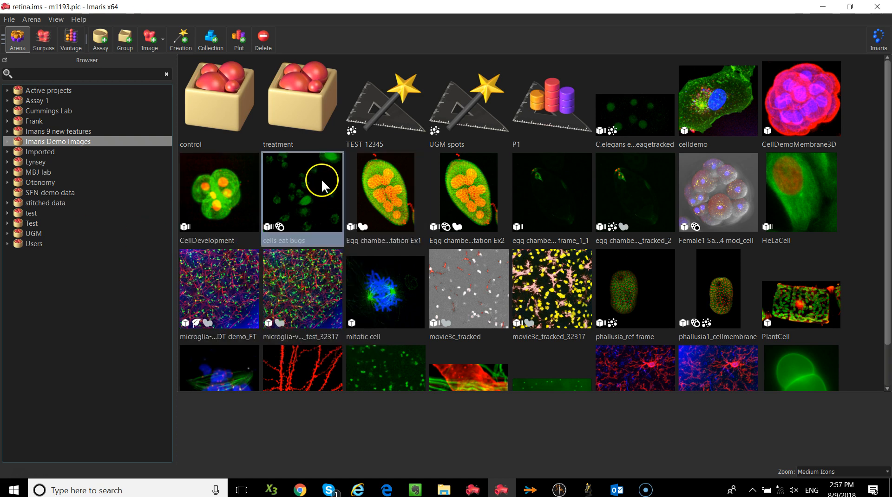
pyautogui.moveTo(320, 179)
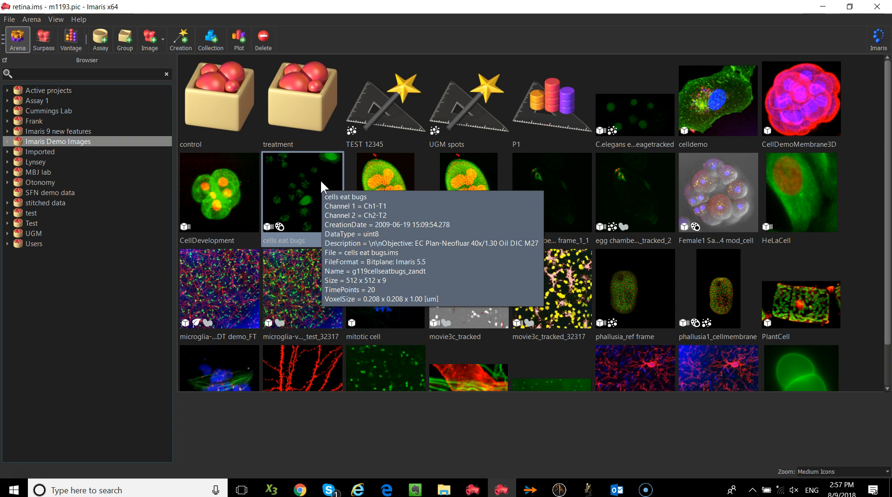
# Step: Open the retina image from the Imaris Demo Images assay in the Surpass 3D view
pyautogui.moveTo(888, 189); pyautogui.dragTo(890, 238)
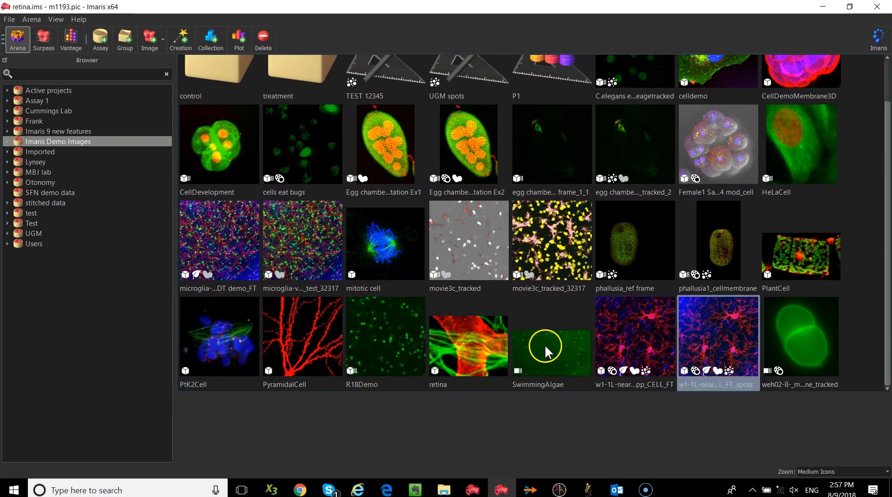
pyautogui.moveTo(461, 352)
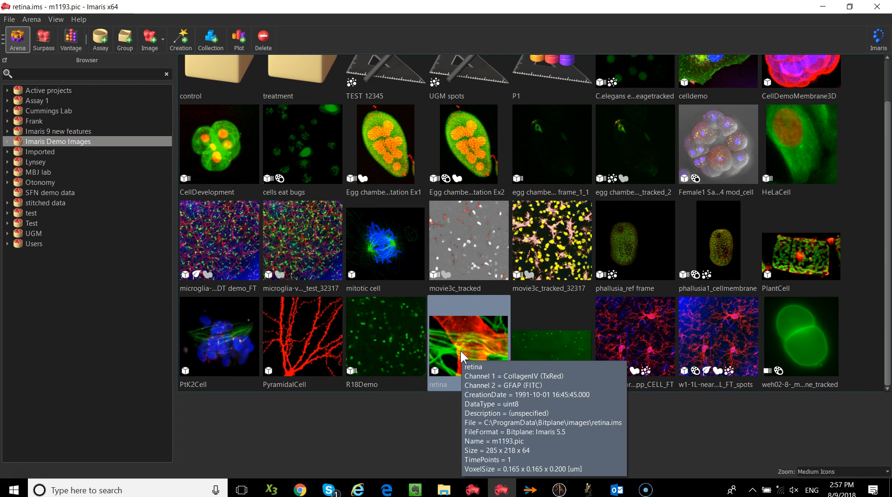
pyautogui.doubleClick(461, 352)
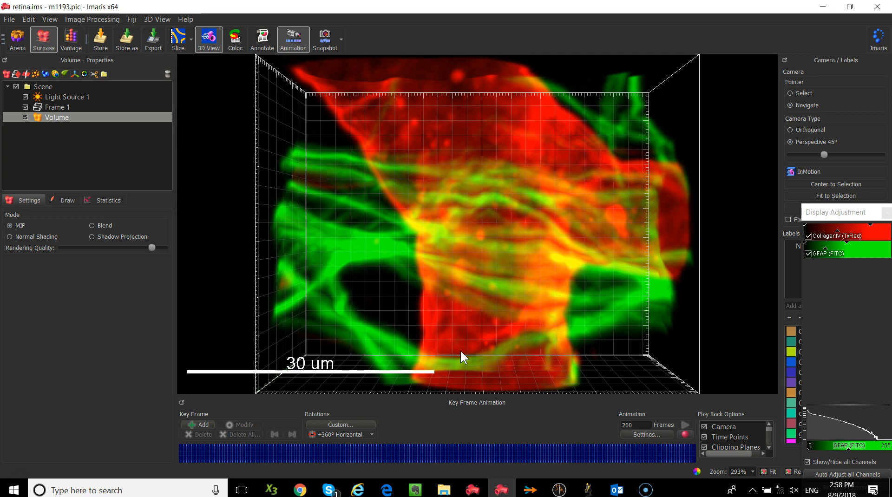
pyautogui.click(9, 19)
pyautogui.click(28, 34)
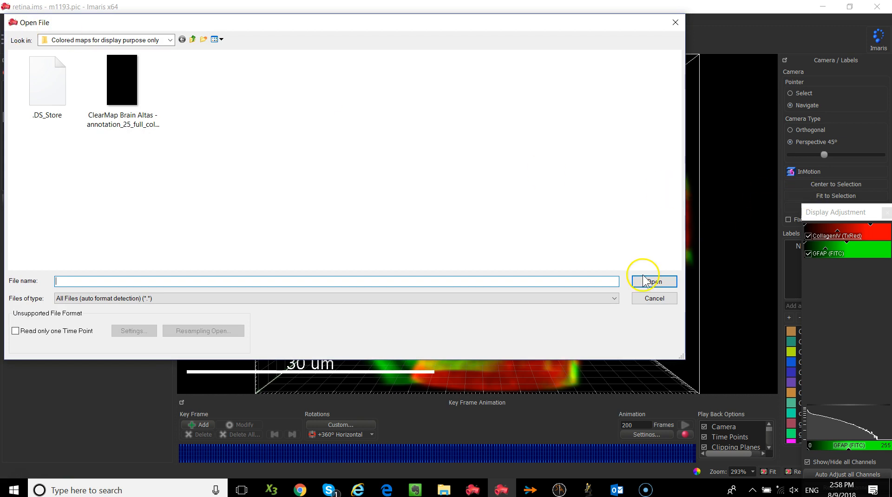
pyautogui.click(639, 298)
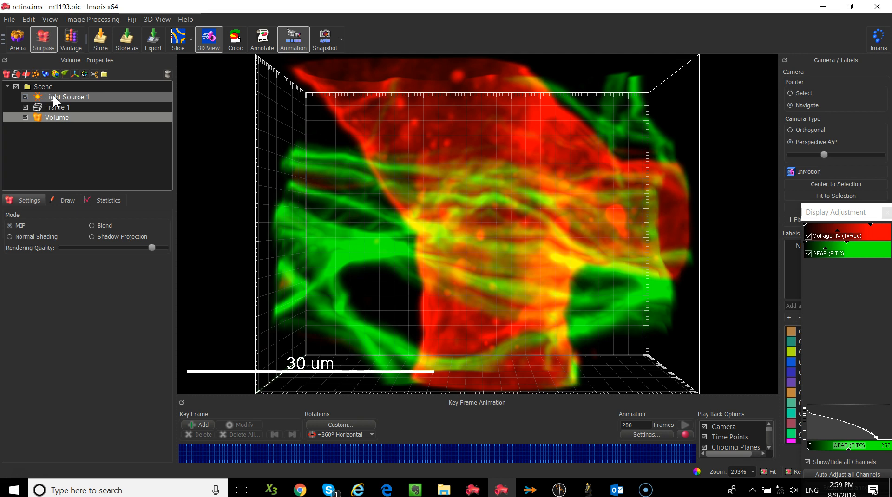
# Step: Hide and show the Volume object in the scene repeatedly to compare the view, leaving it visible
pyautogui.click(66, 126)
pyautogui.click(25, 117)
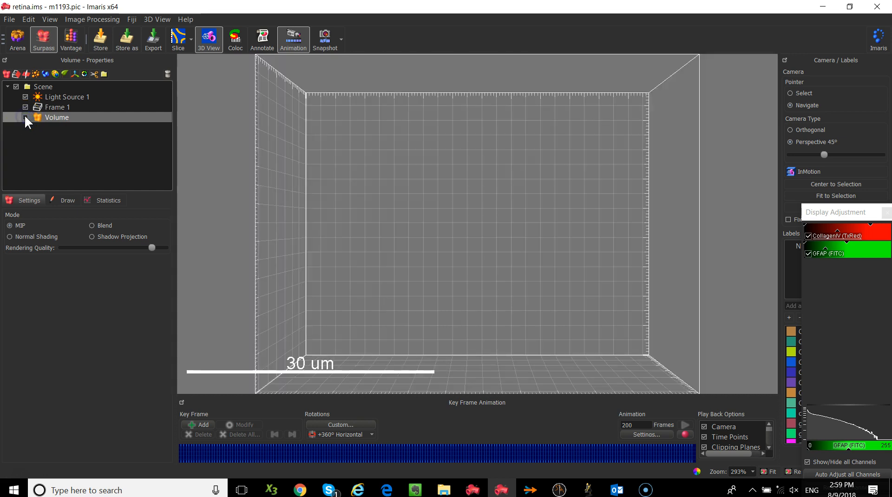
pyautogui.click(25, 117)
pyautogui.click(25, 117)
pyautogui.click(25, 117)
pyautogui.click(25, 117)
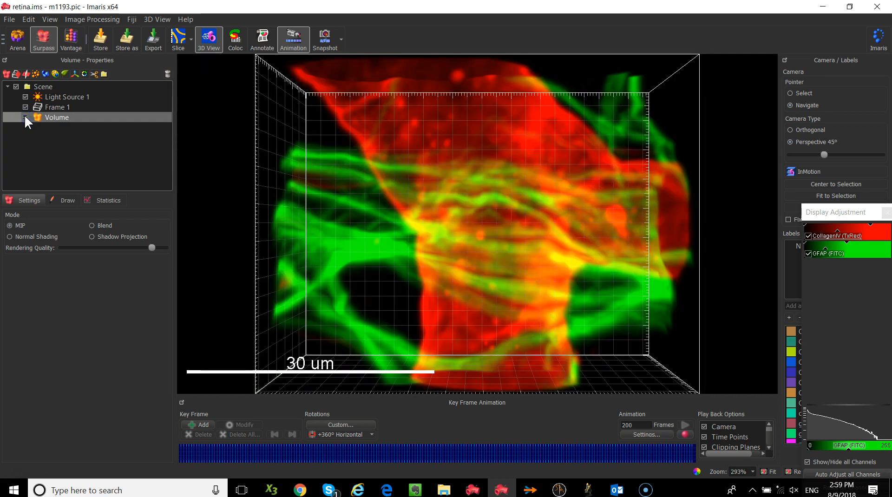
# Step: Toggle the visibility of Frame 1 off and on to compare the view, leaving the frame shown and selected
pyautogui.click(29, 108)
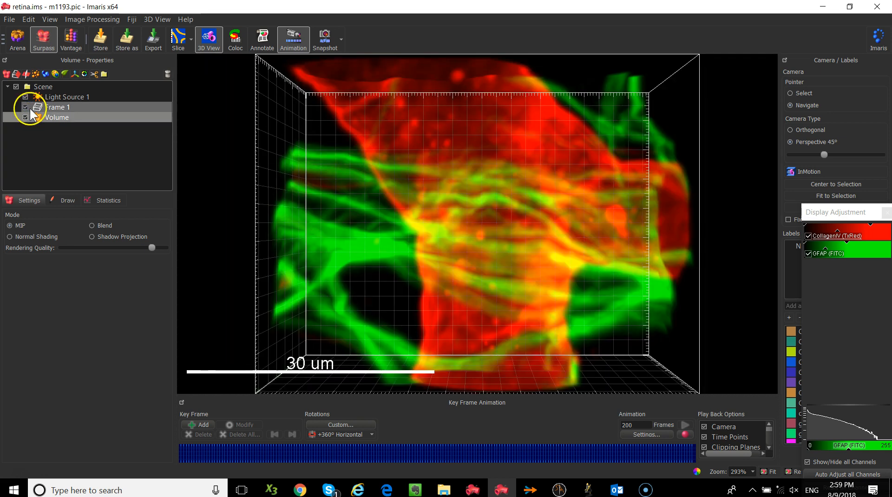
pyautogui.click(15, 107)
pyautogui.click(26, 106)
pyautogui.click(25, 107)
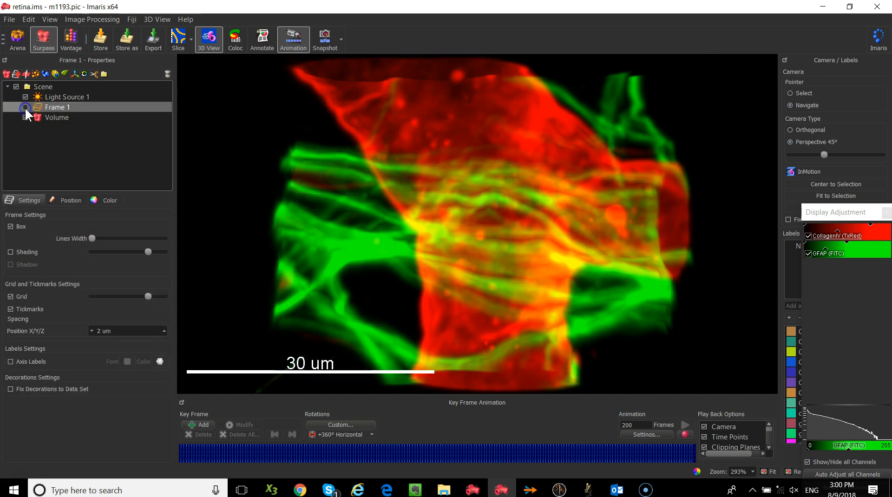
pyautogui.click(25, 107)
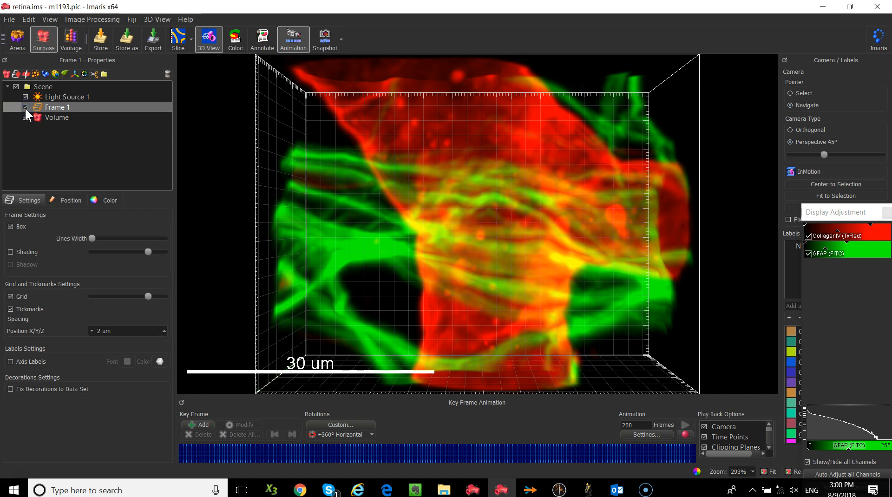
pyautogui.click(25, 107)
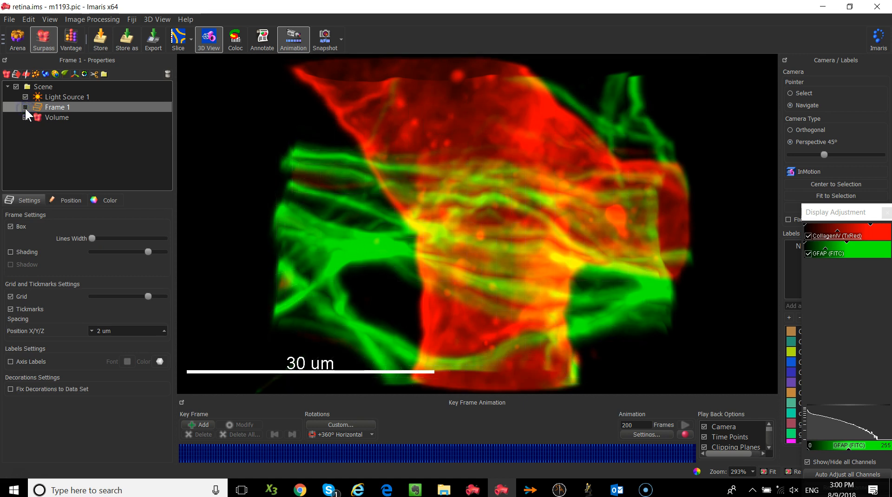
pyautogui.click(25, 106)
pyautogui.click(71, 107)
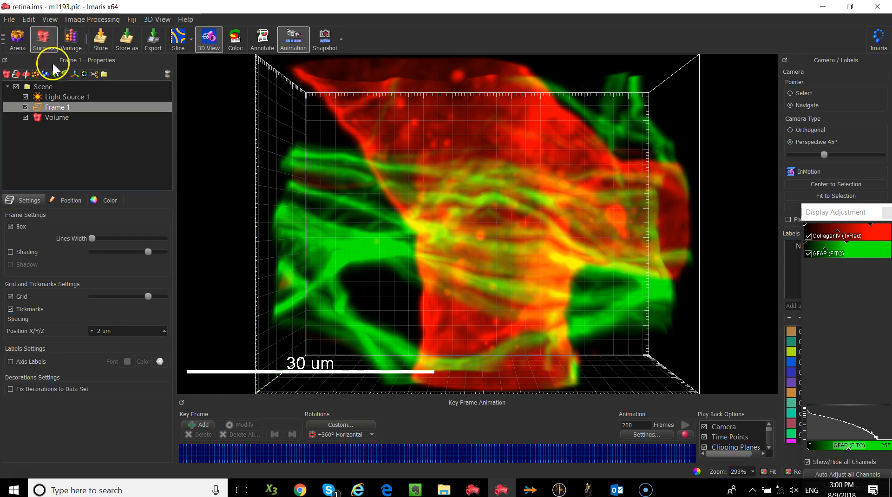
# Step: Select the Volume object and move the Display Adjustment window beside the rendered retina so its channel controls are fully accessible
pyautogui.click(55, 118)
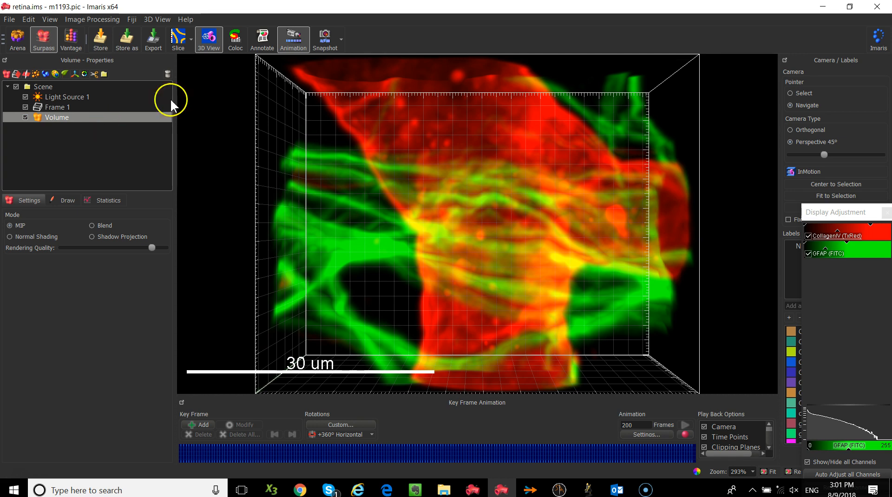
pyautogui.moveTo(856, 212); pyautogui.dragTo(603, 50)
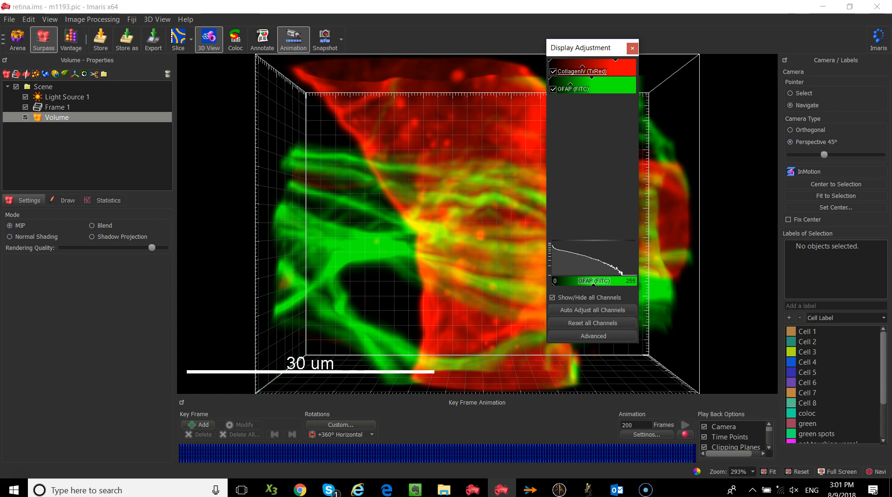
pyautogui.click(28, 19)
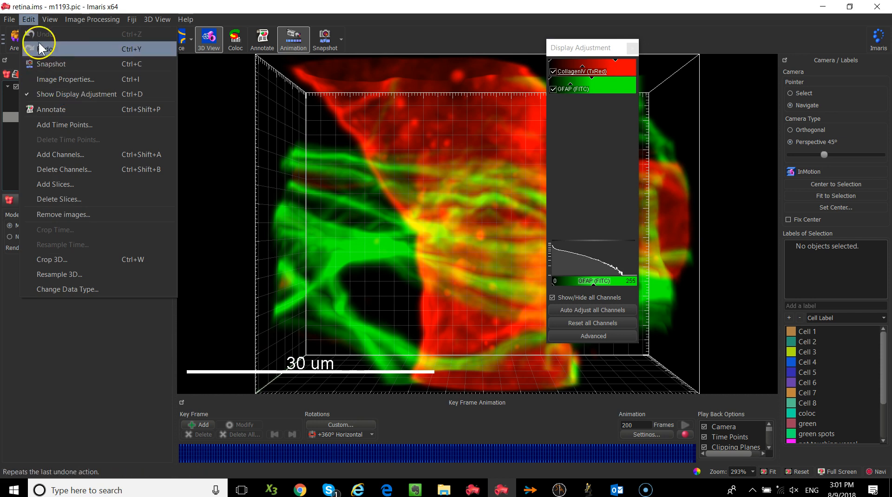
pyautogui.click(31, 19)
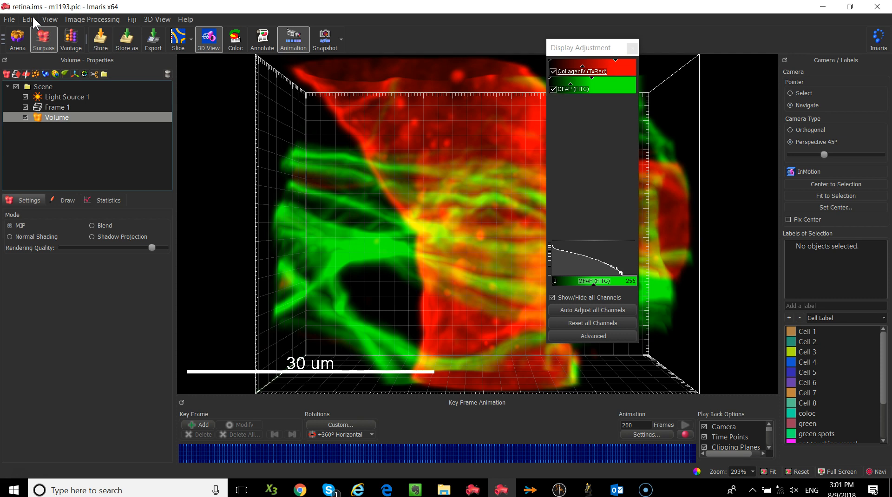
pyautogui.moveTo(576, 47); pyautogui.dragTo(725, 74)
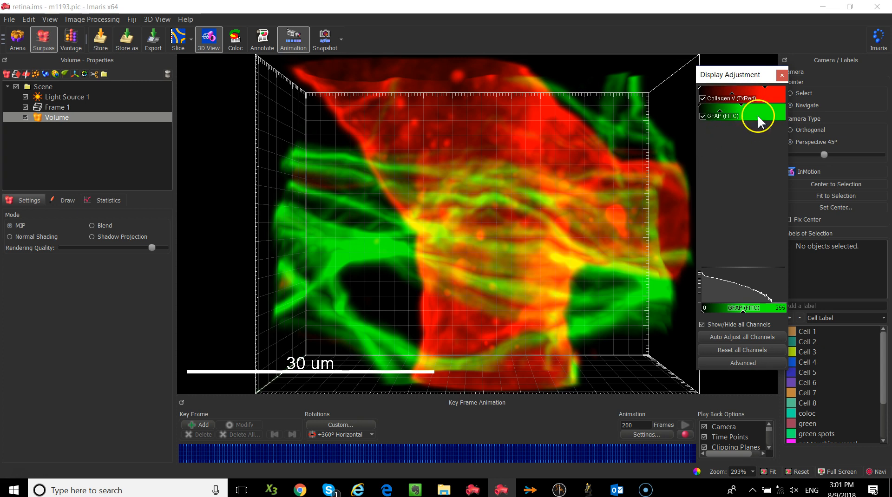
# Step: Hide and show the CollagenIV (TxRed) channel, and view its Channel 1 colour properties without changing them
pyautogui.click(703, 99)
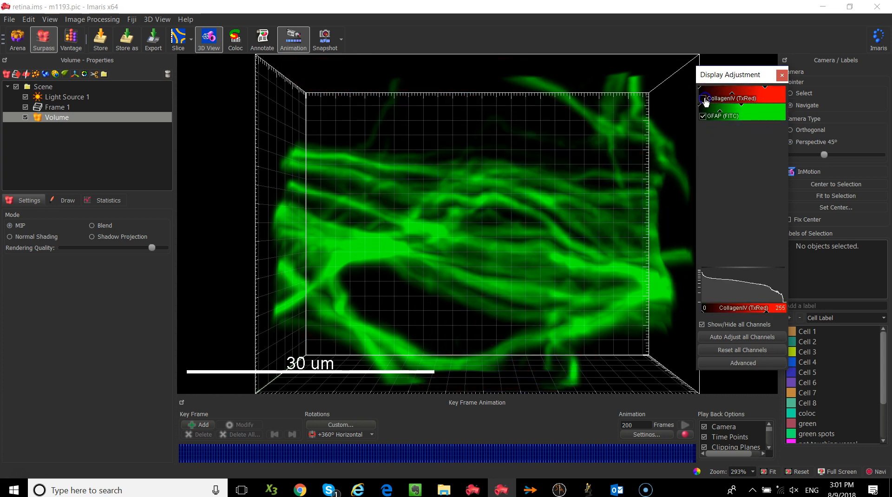
pyautogui.doubleClick(708, 101)
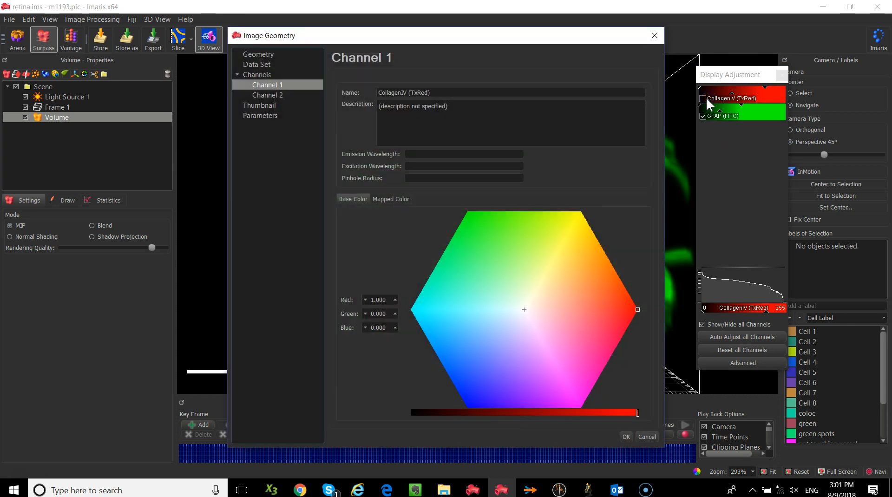
pyautogui.click(647, 437)
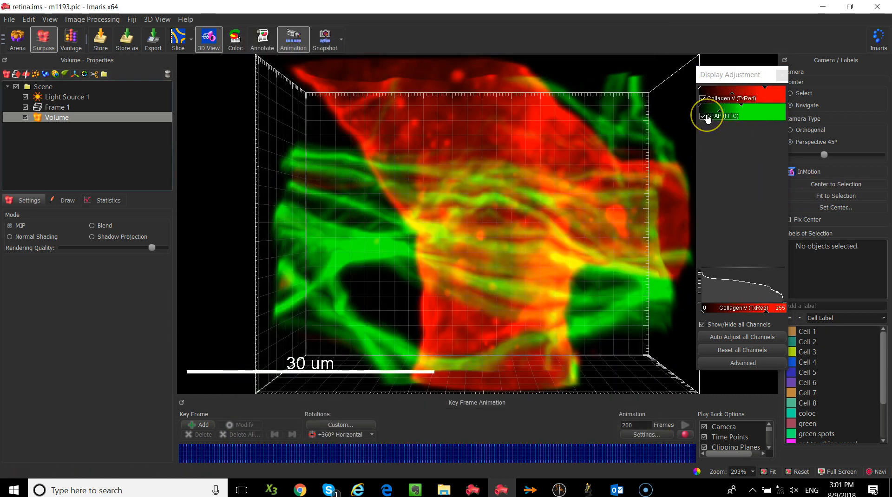
# Step: Adjust the CollagenIV (TxRed) display range by raising its black point and lowering its white point slightly
pyautogui.click(716, 104)
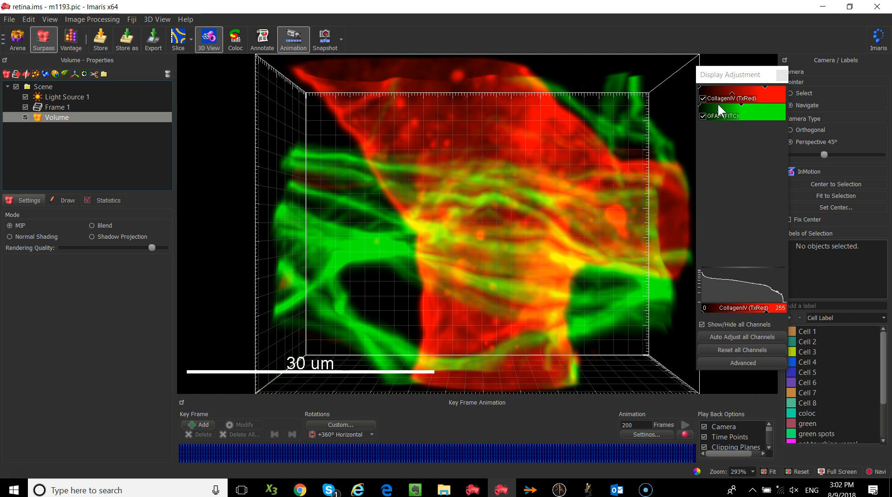
pyautogui.moveTo(718, 102); pyautogui.dragTo(757, 101)
pyautogui.moveTo(704, 85); pyautogui.dragTo(709, 89)
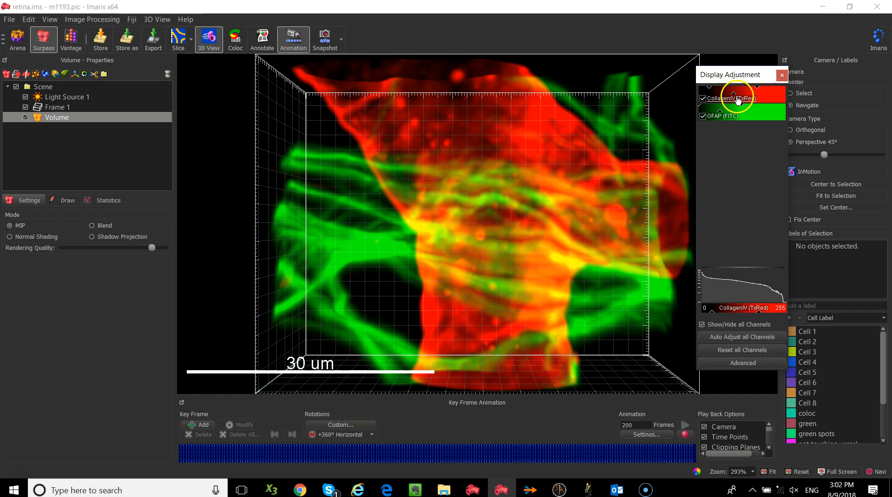
# Step: Brighten the CollagenIV (TxRed) midtones by shifting its gamma marker toward the dark end, and render the volume in Blend mode
pyautogui.moveTo(736, 93); pyautogui.dragTo(723, 95)
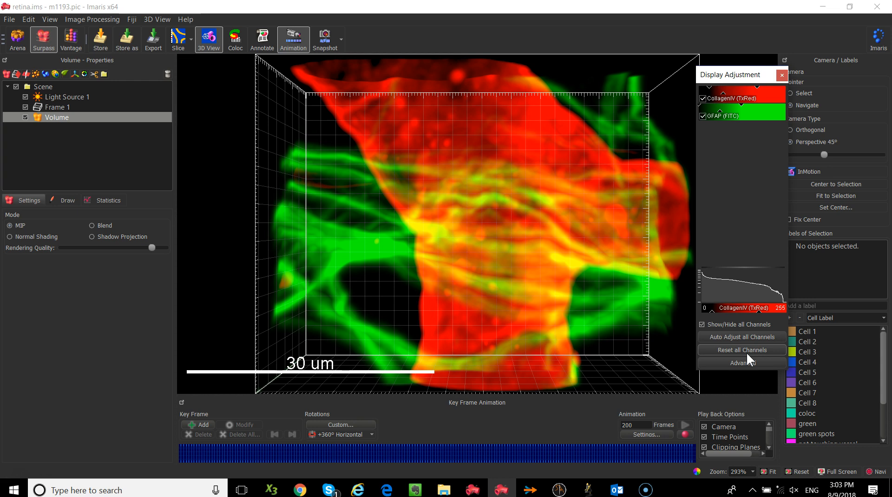
pyautogui.click(92, 225)
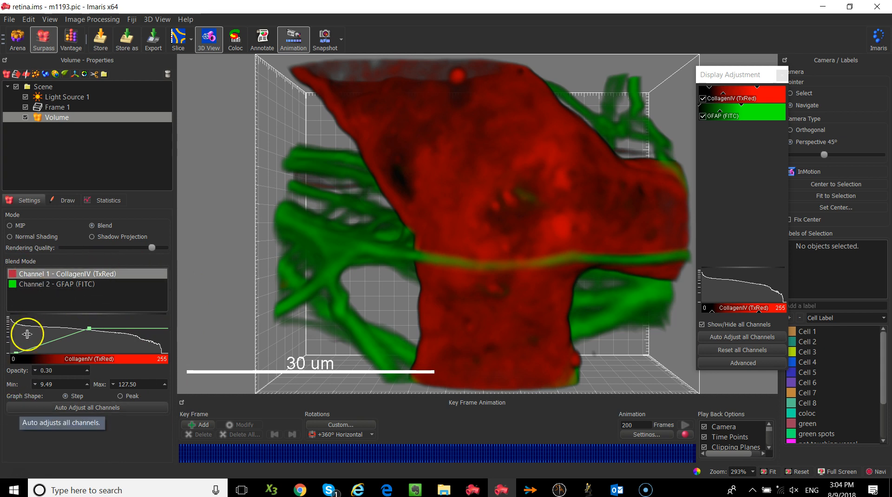
# Step: Adjust the blend curves: Channel 1 to opacity 0.54 and maximum 148.50, Channel 2 to opacity 0.37 and maximum 126.75
pyautogui.click(46, 283)
pyautogui.click(46, 274)
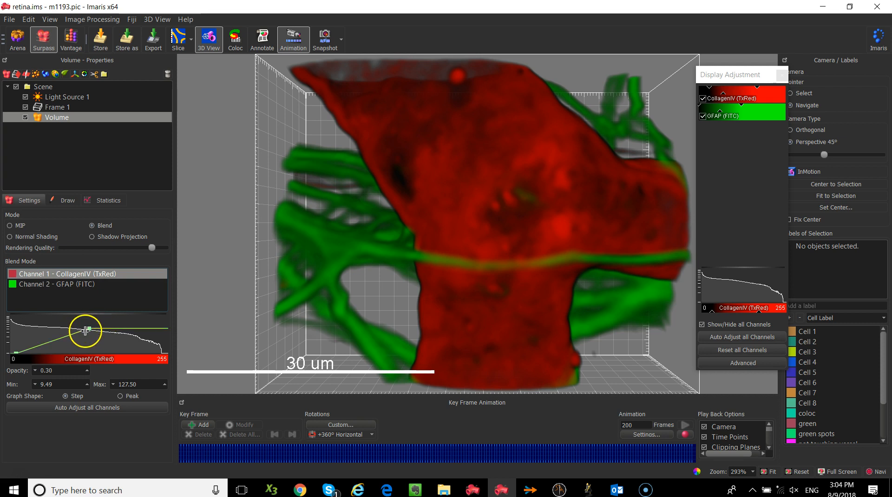
pyautogui.moveTo(92, 329)
pyautogui.mouseDown()
pyautogui.moveTo(99, 341)
pyautogui.moveTo(95, 318)
pyautogui.moveTo(99, 344)
pyautogui.moveTo(102, 323)
pyautogui.mouseUp()
pyautogui.click(79, 284)
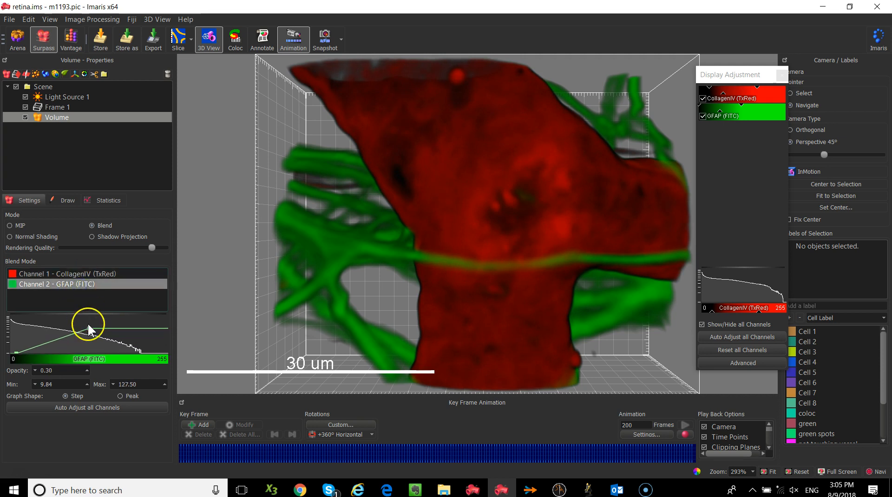
pyautogui.moveTo(88, 329); pyautogui.dragTo(88, 327)
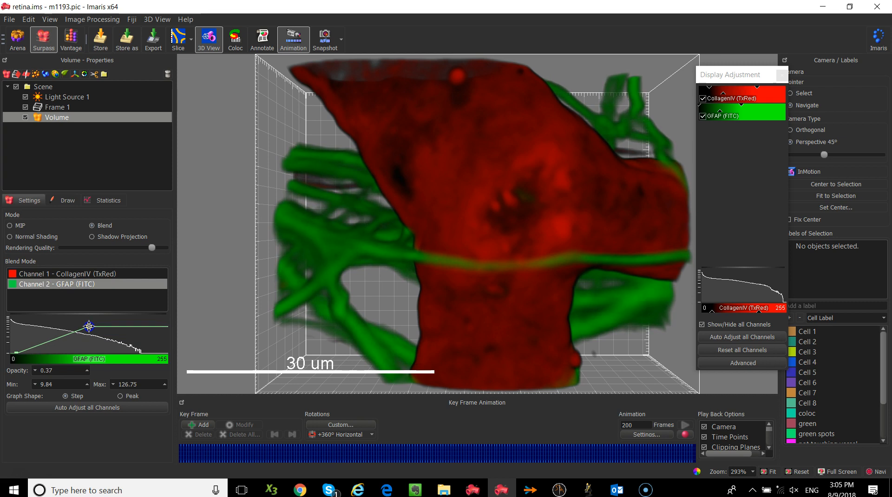
# Step: Reshape the Channel 1 CollagenIV blend curve to opacity 0.65, minimum 29.74 and maximum 95.25
pyautogui.click(72, 274)
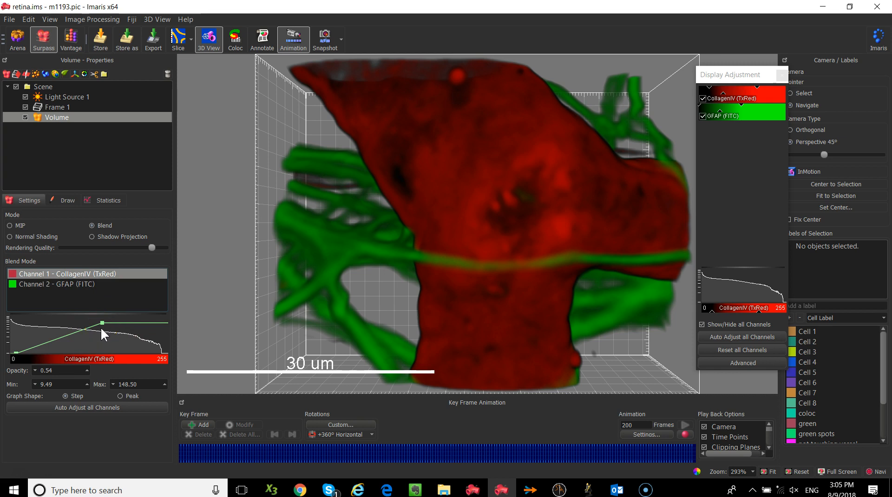
pyautogui.moveTo(24, 350); pyautogui.dragTo(44, 352)
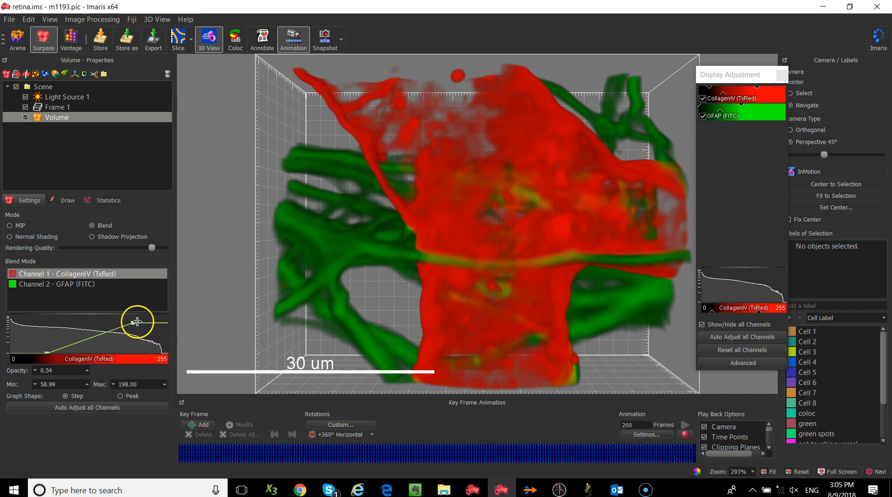
pyautogui.moveTo(134, 321); pyautogui.dragTo(78, 310)
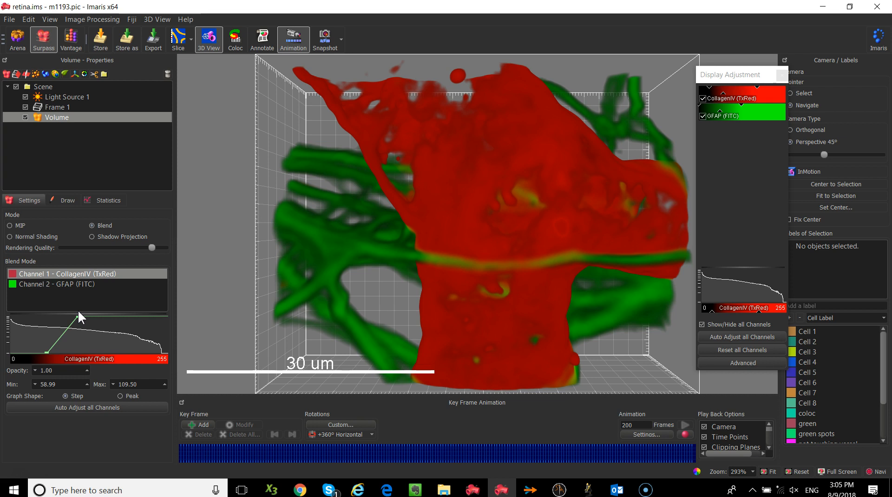
pyautogui.moveTo(80, 322); pyautogui.dragTo(87, 321)
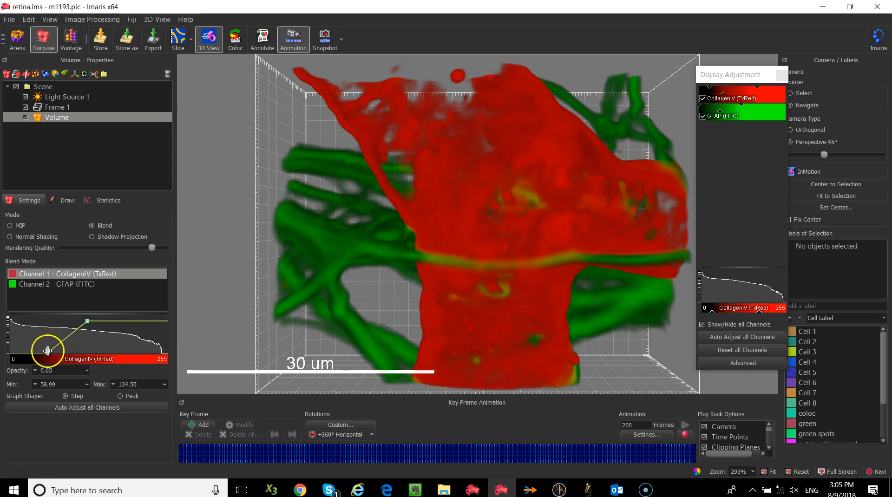
pyautogui.moveTo(49, 352); pyautogui.dragTo(29, 352)
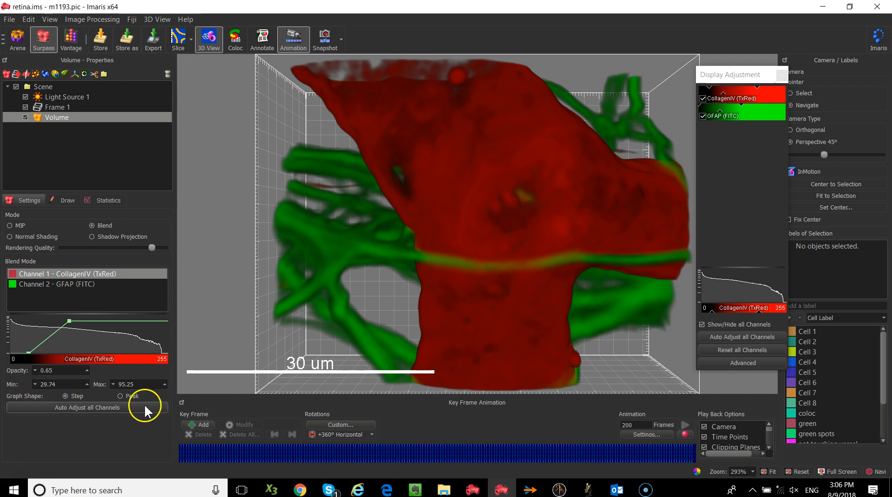
# Step: Hide the GFAP channel and give Channel 1 a narrow Peak graph from 55.24 to 69.75 with opacity 0.17
pyautogui.click(120, 397)
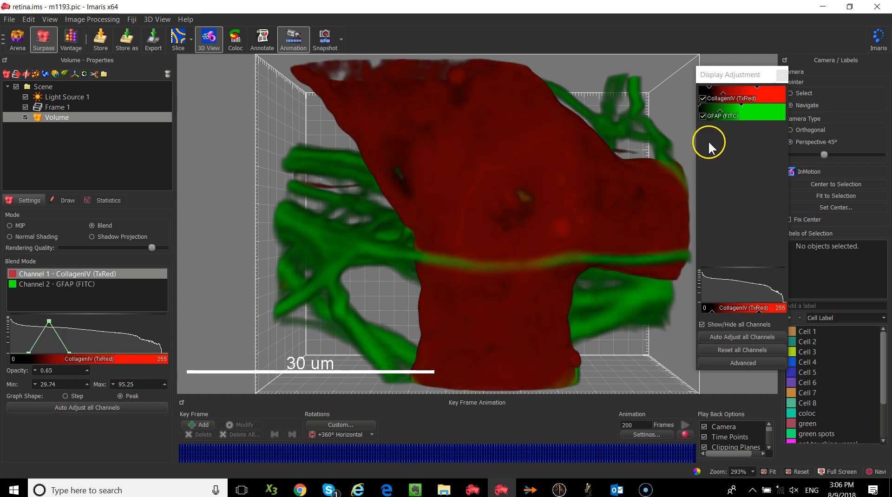
pyautogui.click(703, 117)
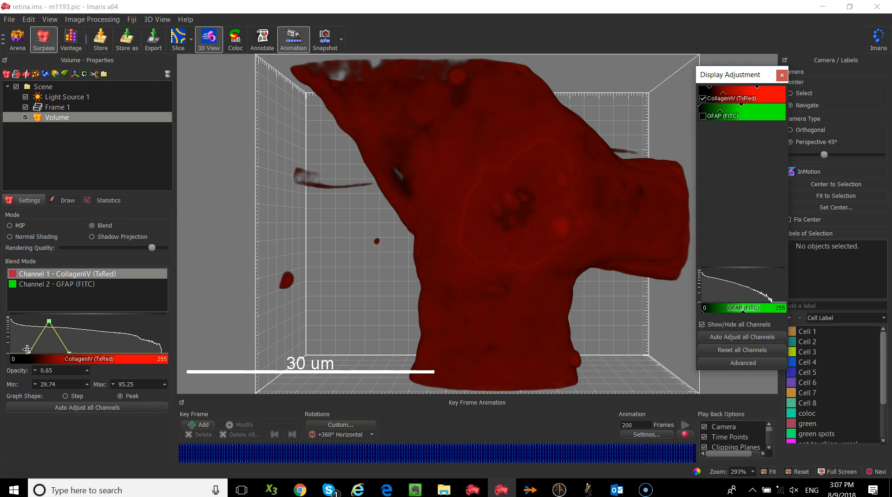
pyautogui.click(19, 362)
pyautogui.moveTo(69, 353); pyautogui.dragTo(52, 359)
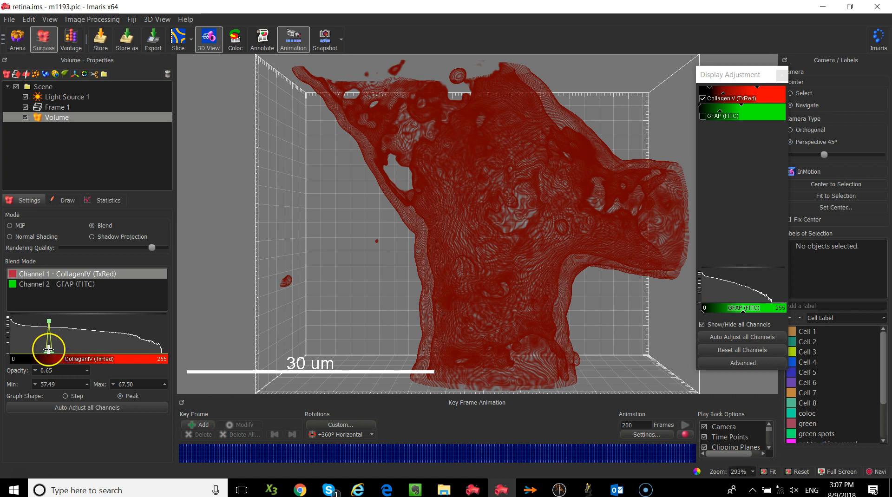
pyautogui.moveTo(52, 352)
pyautogui.mouseDown()
pyautogui.moveTo(61, 352)
pyautogui.moveTo(49, 324)
pyautogui.moveTo(49, 336)
pyautogui.mouseUp()
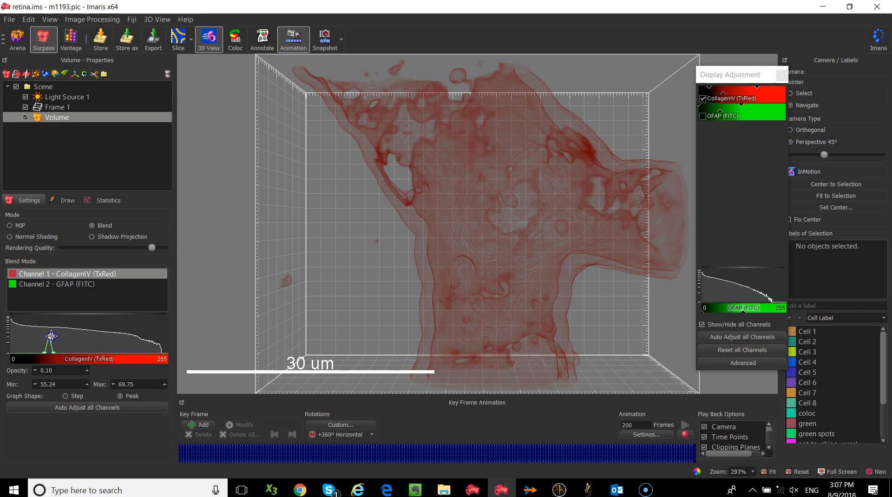
pyautogui.moveTo(53, 336)
pyautogui.mouseDown()
pyautogui.moveTo(58, 342)
pyautogui.moveTo(67, 324)
pyautogui.moveTo(68, 332)
pyautogui.mouseUp()
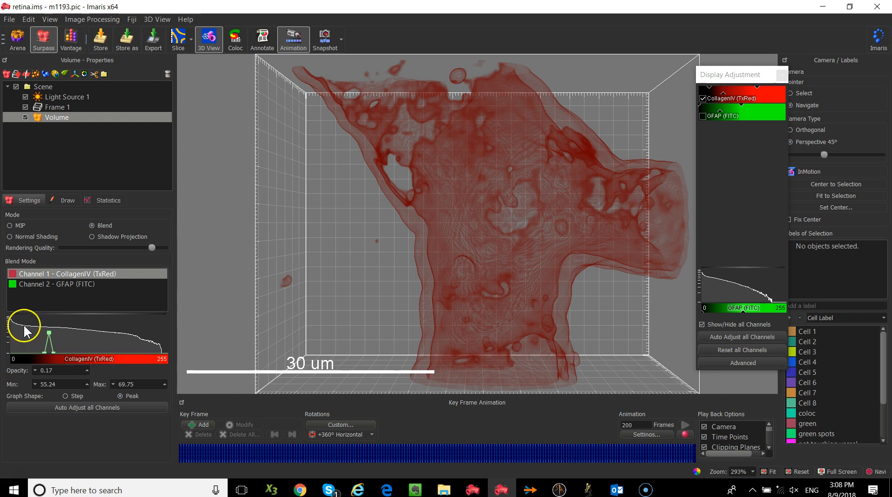
# Step: Restore the Channel 1 Step graph, and switch the volume to Normal Shading with opacity 1.00 and maximum 66.00
pyautogui.click(76, 395)
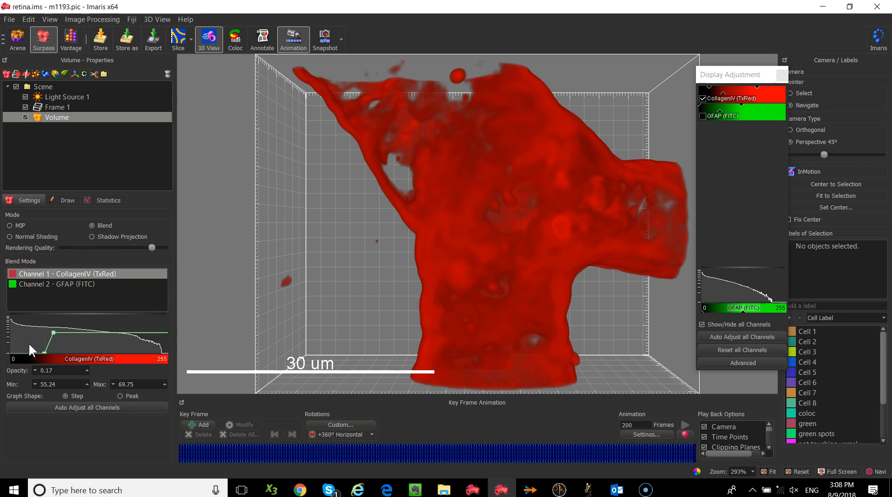
pyautogui.click(26, 237)
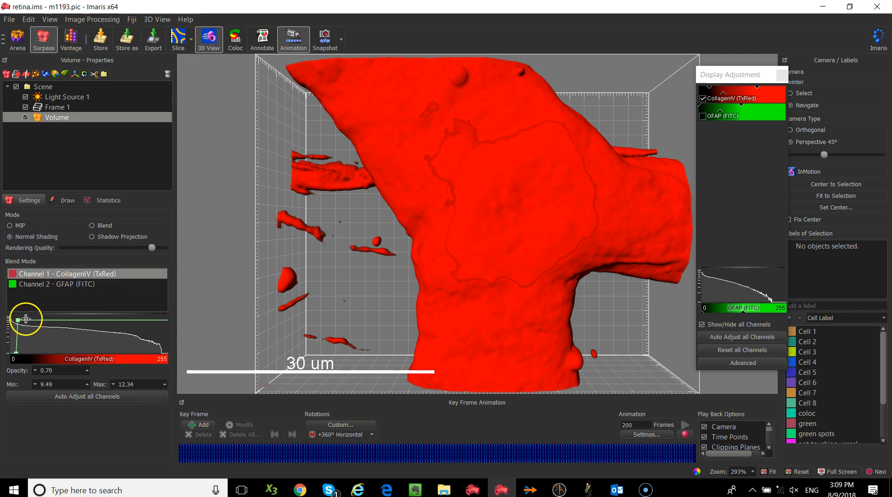
pyautogui.moveTo(18, 319); pyautogui.dragTo(51, 313)
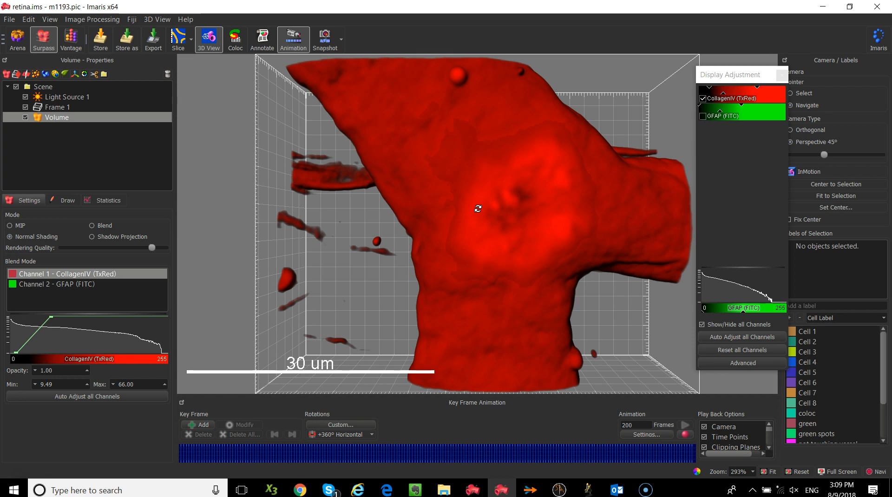
# Step: Rotate the shaded CollagenIV volume and inspect its surface at closer and wider zoom levels
pyautogui.moveTo(576, 130); pyautogui.dragTo(474, 183)
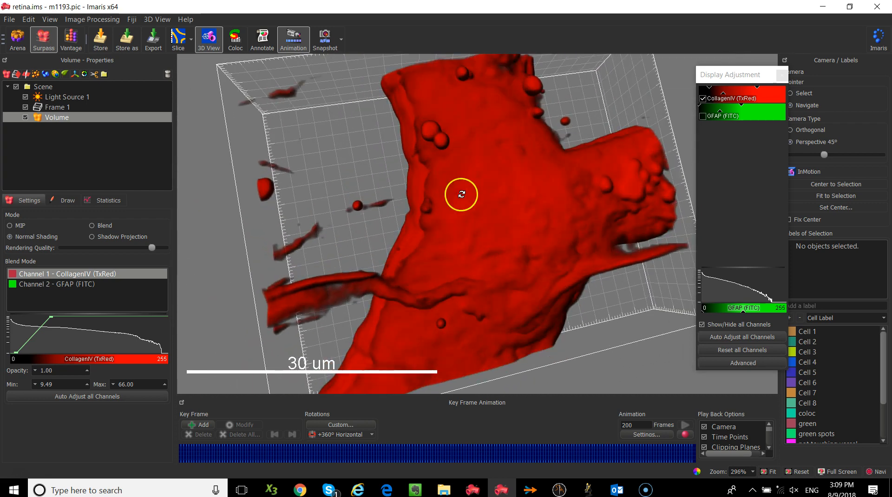
pyautogui.scroll(3, 464, 228)
pyautogui.scroll(2, 464, 228)
pyautogui.scroll(-5, 464, 229)
pyautogui.scroll(5, 464, 229)
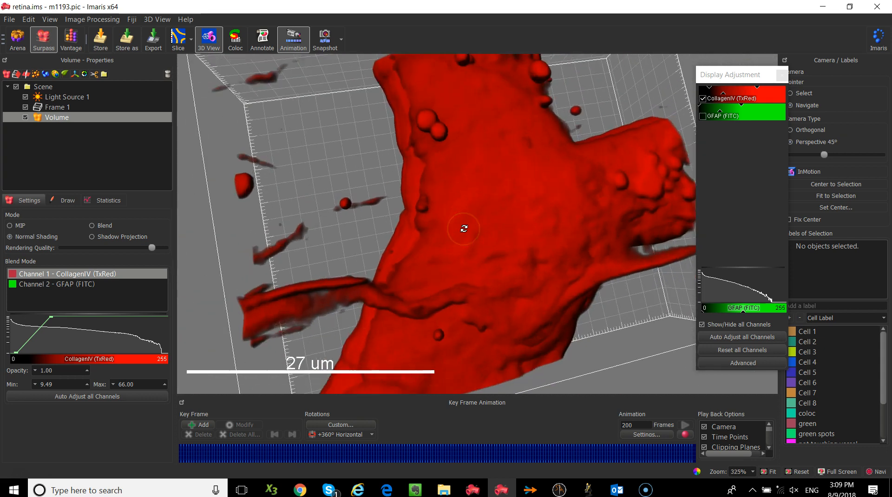
pyautogui.scroll(-5, 470, 236)
pyautogui.scroll(5, 470, 238)
pyautogui.scroll(-4, 470, 239)
pyautogui.scroll(2, 468, 239)
pyautogui.scroll(-8, 466, 241)
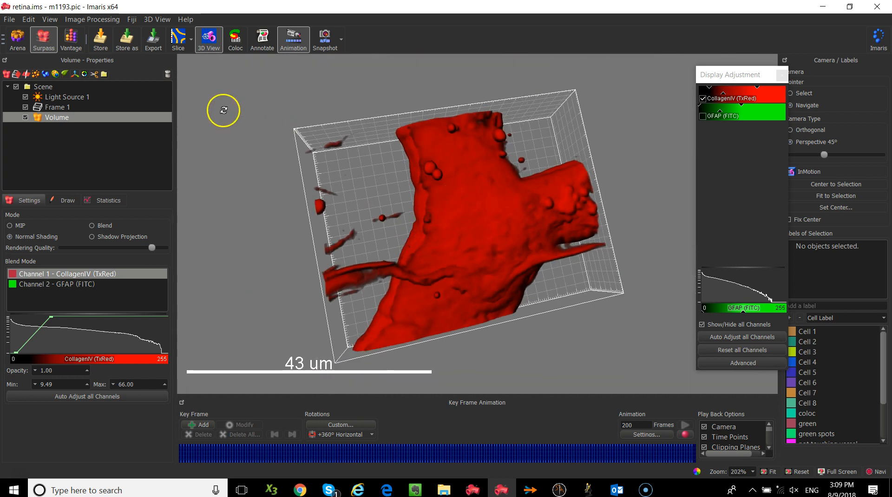
# Step: Select Light Source 1 and swing its cone around the volume to illuminate the vessel from the viewer's left side
pyautogui.click(67, 101)
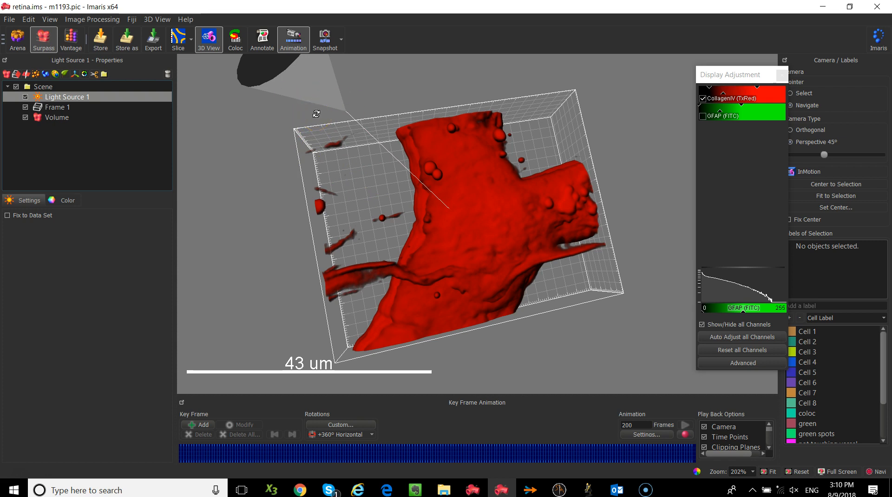
pyautogui.moveTo(322, 74); pyautogui.dragTo(319, 91)
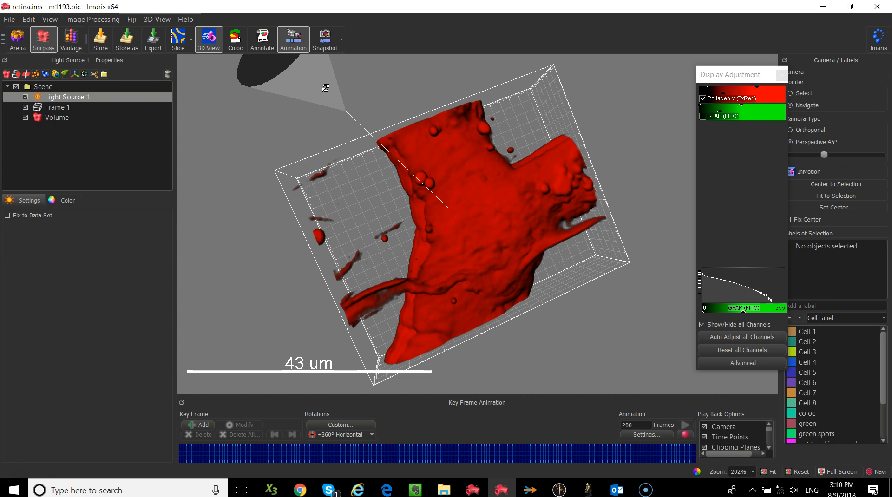
pyautogui.press('Escape')
pyautogui.moveTo(320, 80)
pyautogui.mouseDown()
pyautogui.moveTo(416, 177)
pyautogui.moveTo(579, 250)
pyautogui.moveTo(736, 300)
pyautogui.moveTo(730, 40)
pyautogui.moveTo(350, 16)
pyautogui.moveTo(195, 85)
pyautogui.moveTo(412, 200)
pyautogui.moveTo(490, 277)
pyautogui.moveTo(475, 245)
pyautogui.moveTo(261, 46)
pyautogui.mouseUp()
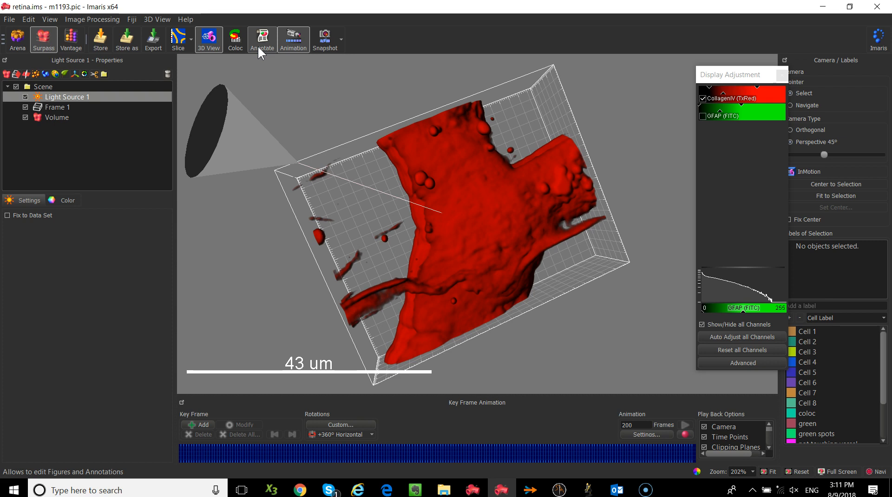
pyautogui.moveTo(273, 160)
pyautogui.mouseDown()
pyautogui.moveTo(234, 149)
pyautogui.moveTo(154, 159)
pyautogui.mouseUp()
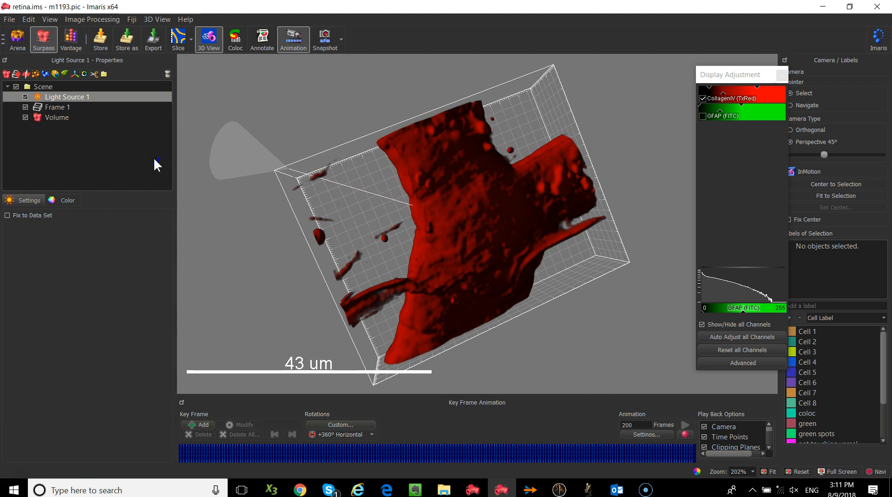
pyautogui.moveTo(155, 159)
pyautogui.mouseDown()
pyautogui.moveTo(384, 211)
pyautogui.moveTo(337, 260)
pyautogui.moveTo(378, 233)
pyautogui.moveTo(712, 219)
pyautogui.moveTo(283, 270)
pyautogui.moveTo(308, 267)
pyautogui.mouseUp()
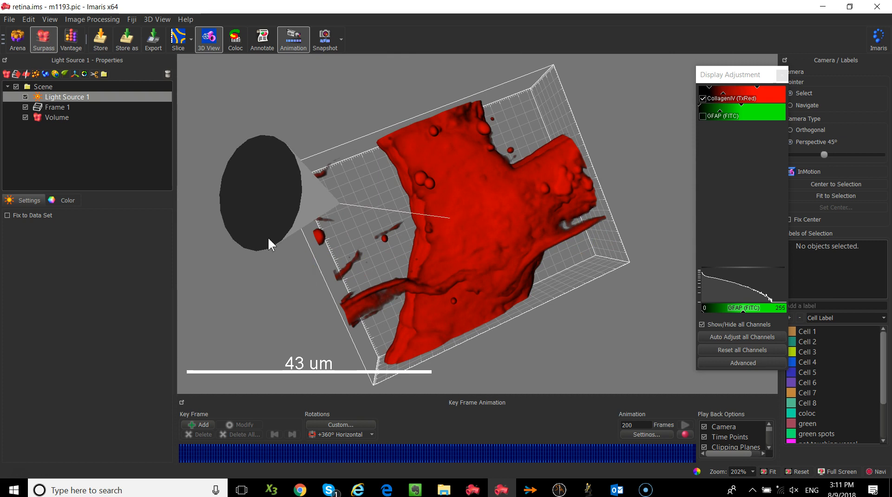
# Step: Render the Volume in Shadow Projection mode and lower the CollagenIV (TxRed) white point to brighten it
pyautogui.click(60, 118)
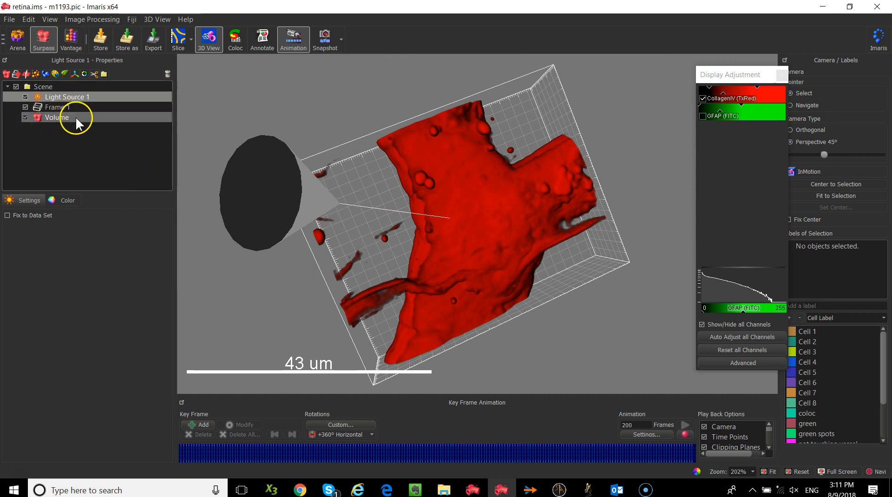
pyautogui.click(76, 116)
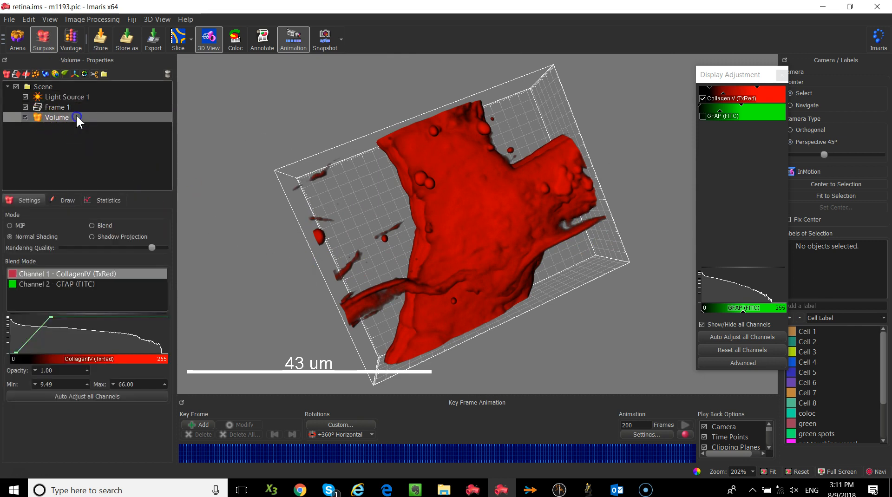
pyautogui.click(111, 238)
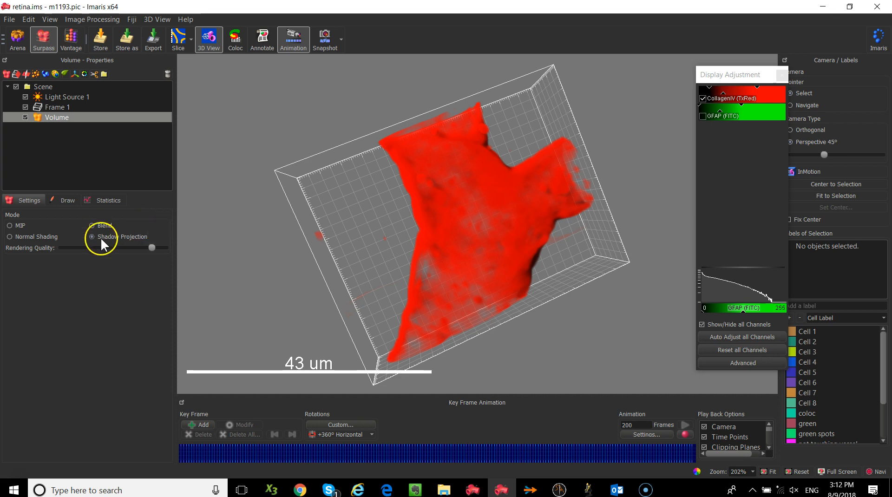
pyautogui.moveTo(759, 86); pyautogui.dragTo(744, 93)
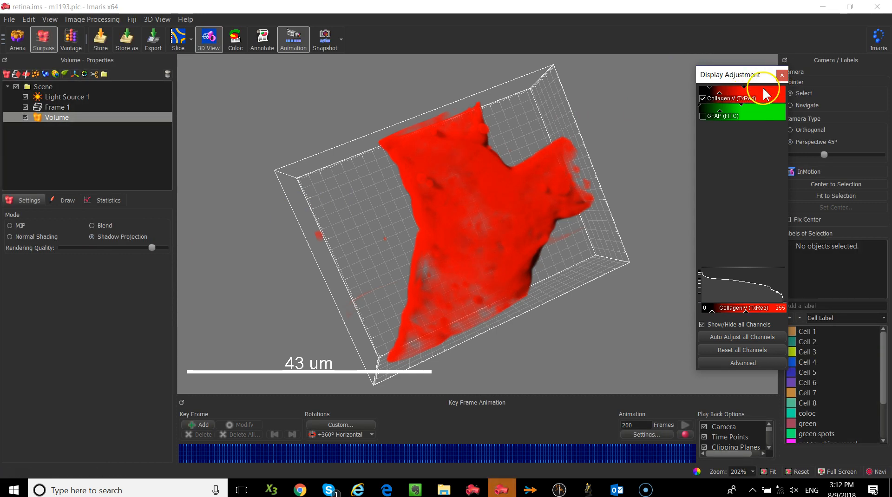
pyautogui.moveTo(744, 89); pyautogui.dragTo(736, 90)
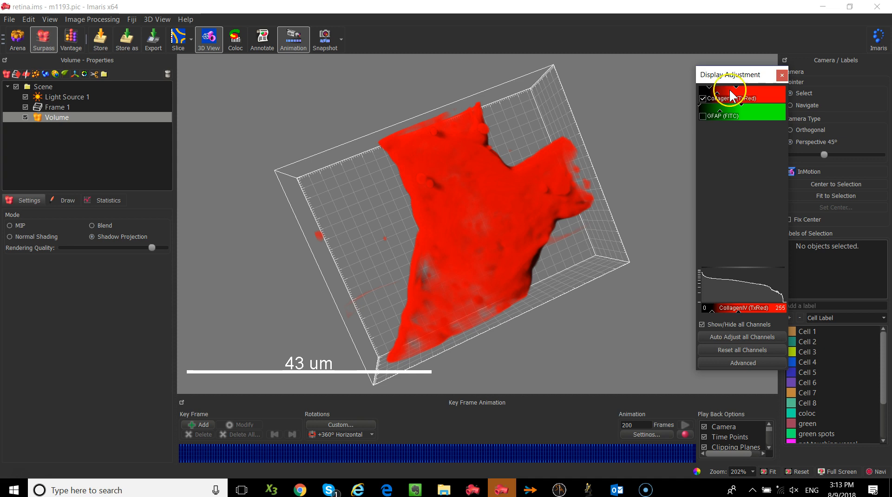
# Step: Return the volume to MIP mode and show the GFAP (FITC) channel again
pyautogui.click(20, 226)
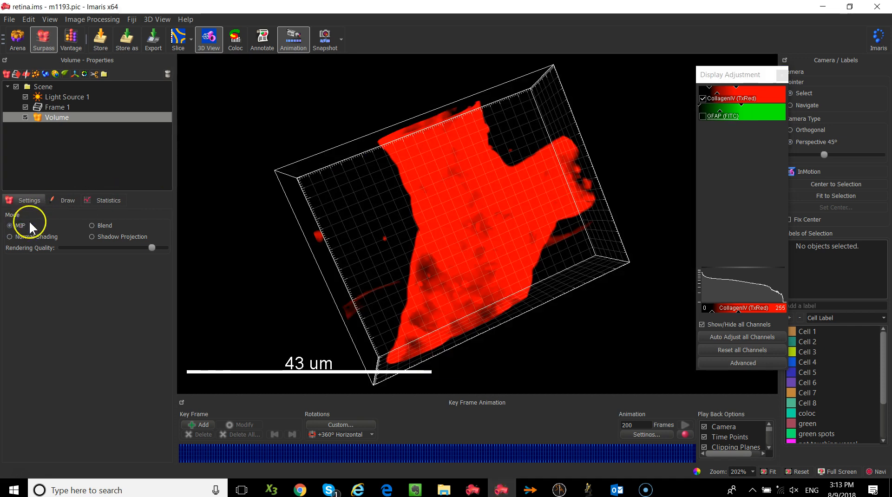
pyautogui.click(703, 117)
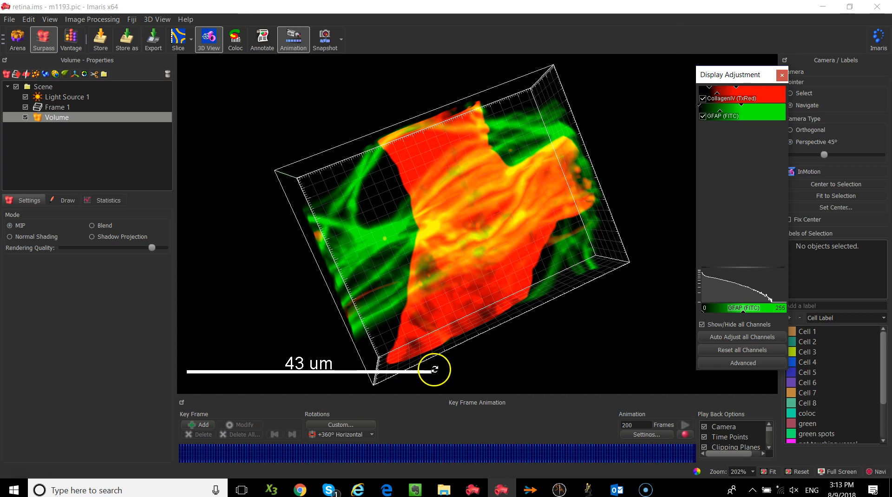
# Step: Shorten the scale bar to 10 um and deselect the Volume object
pyautogui.moveTo(435, 374); pyautogui.dragTo(245, 372)
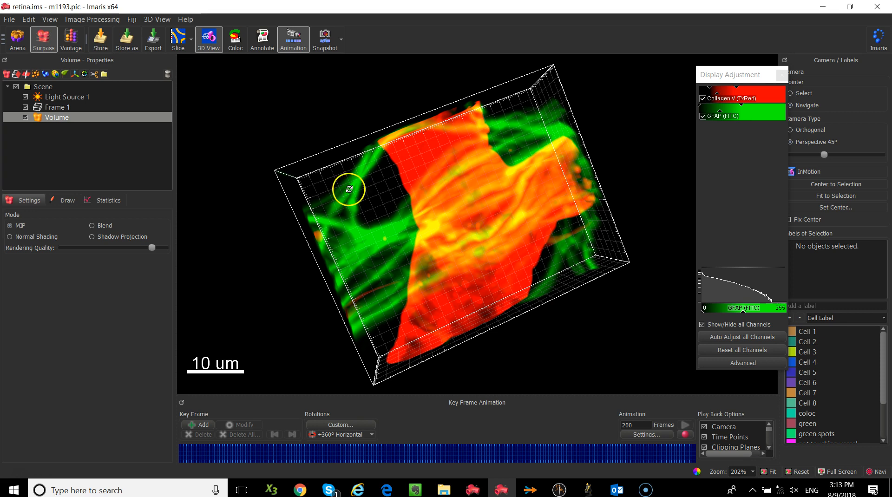
pyautogui.click(104, 141)
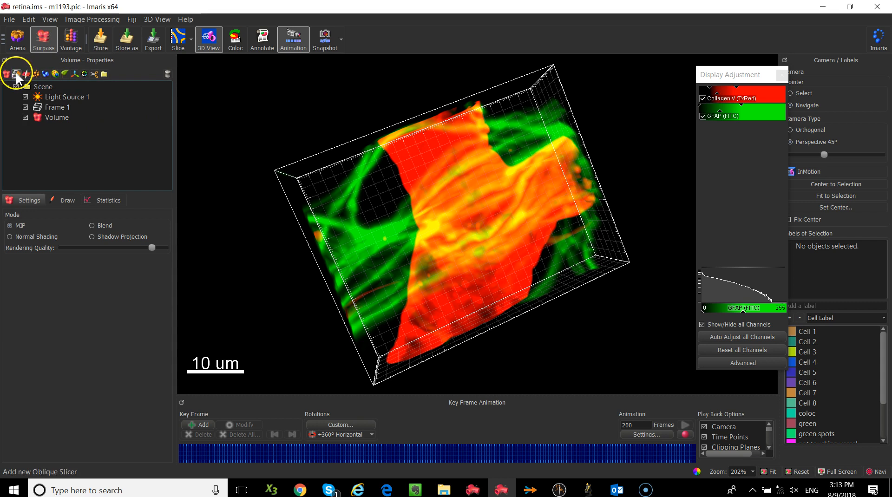
# Step: Add a new Surfaces object to the scene and rename it "vessel"
pyautogui.click(99, 86)
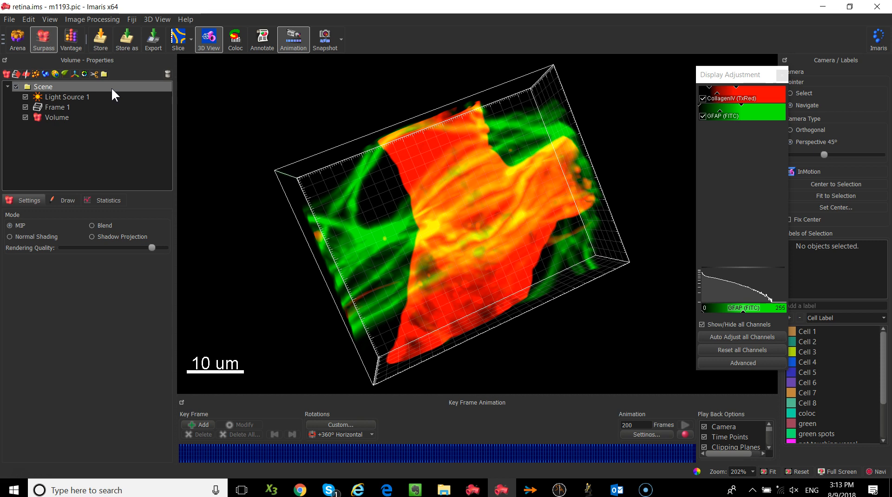
pyautogui.click(44, 71)
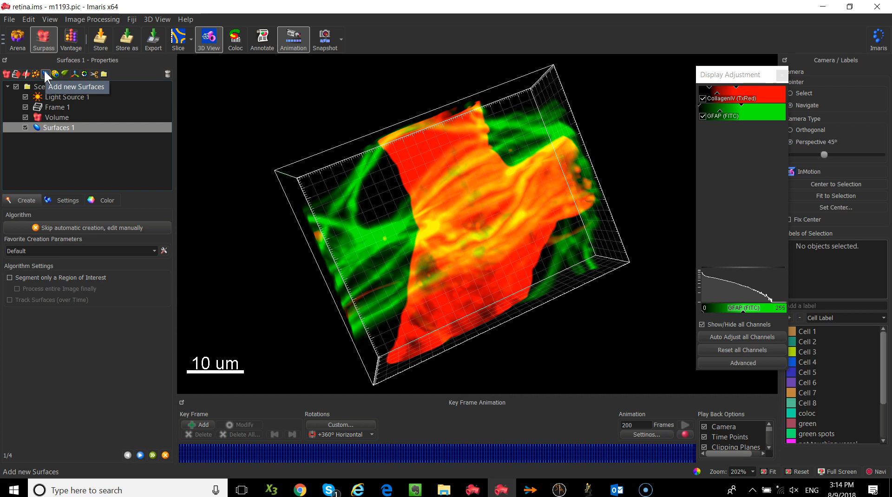
pyautogui.doubleClick(57, 126)
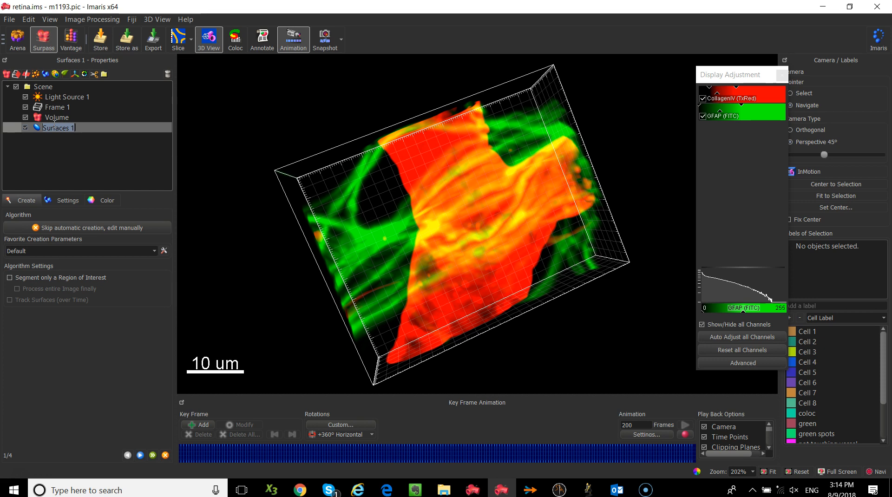
pyautogui.write('vessel')
pyautogui.click(61, 125)
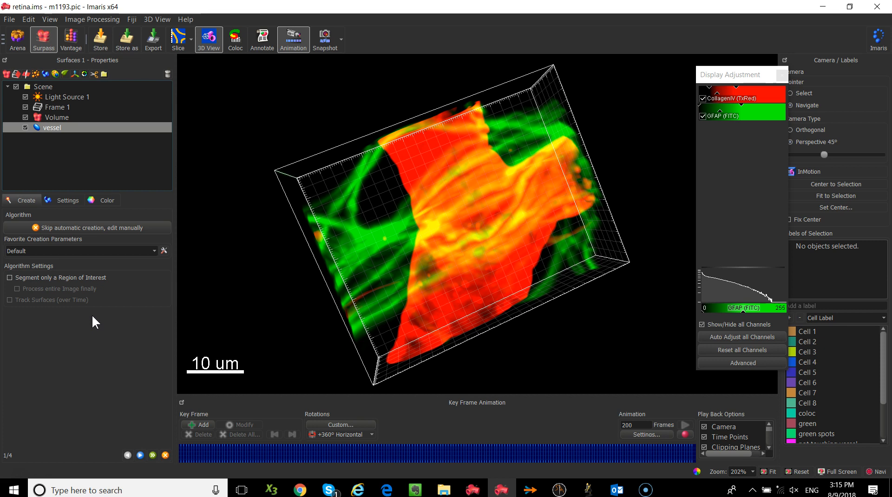
# Step: Enable segmenting only a region of interest with the entire image processed finally, and reduce the region's X maximum to 192
pyautogui.click(42, 278)
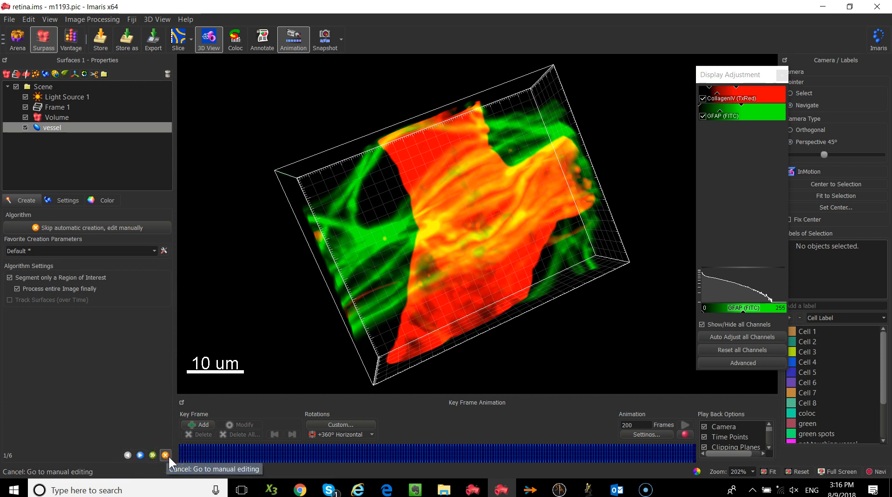
pyautogui.click(142, 455)
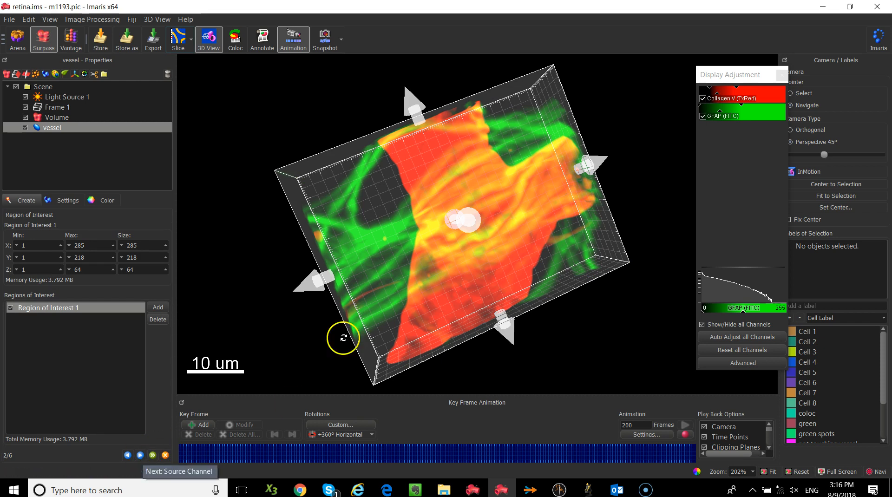
pyautogui.moveTo(567, 134); pyautogui.dragTo(474, 199)
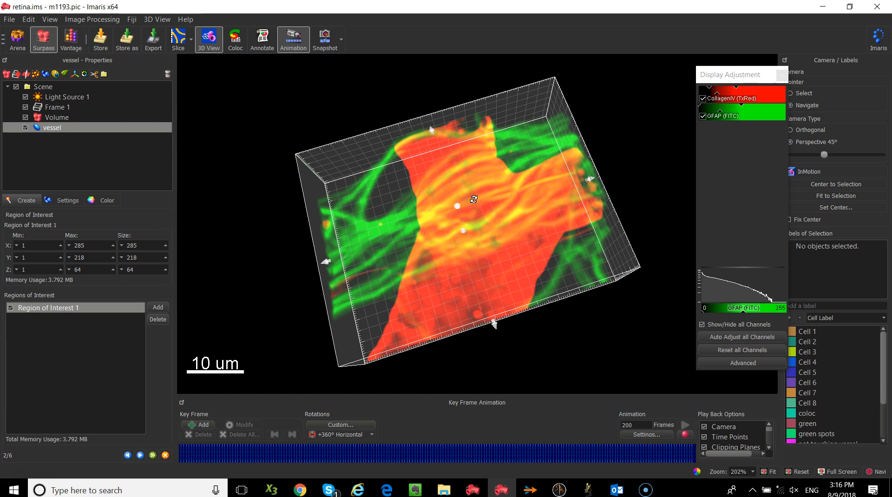
pyautogui.press('Escape')
pyautogui.press('Escape')
pyautogui.moveTo(612, 174); pyautogui.dragTo(520, 193)
pyautogui.press('Escape')
pyautogui.moveTo(598, 168); pyautogui.dragTo(544, 233)
pyautogui.press('Escape')
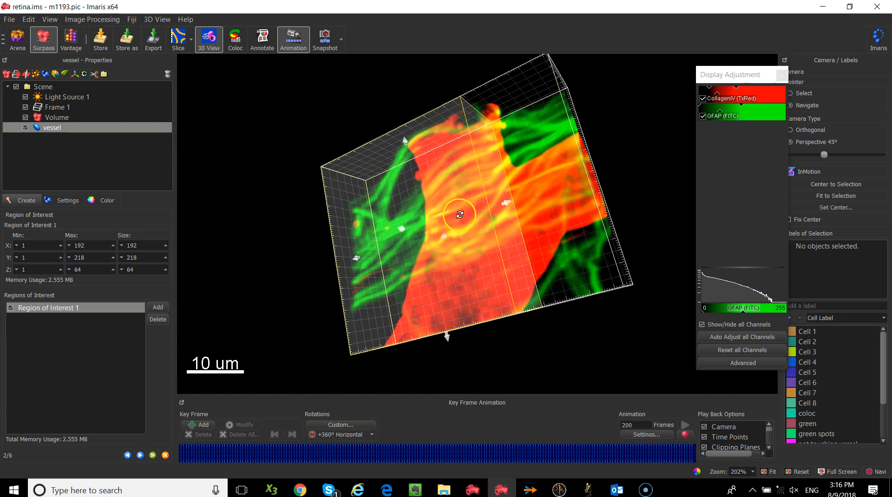
# Step: Resize the region of interest around part of the vessel to X 40–158 and Y 37–191
pyautogui.moveTo(418, 119); pyautogui.dragTo(437, 229)
pyautogui.press('Escape')
pyautogui.moveTo(380, 126); pyautogui.dragTo(636, 169)
pyautogui.press('Escape')
pyautogui.press('Escape')
pyautogui.moveTo(328, 226); pyautogui.dragTo(386, 257)
pyautogui.press('Escape')
pyautogui.press('Escape')
pyautogui.moveTo(452, 260); pyautogui.dragTo(459, 232)
pyautogui.press('Escape')
pyautogui.moveTo(535, 247); pyautogui.dragTo(502, 75)
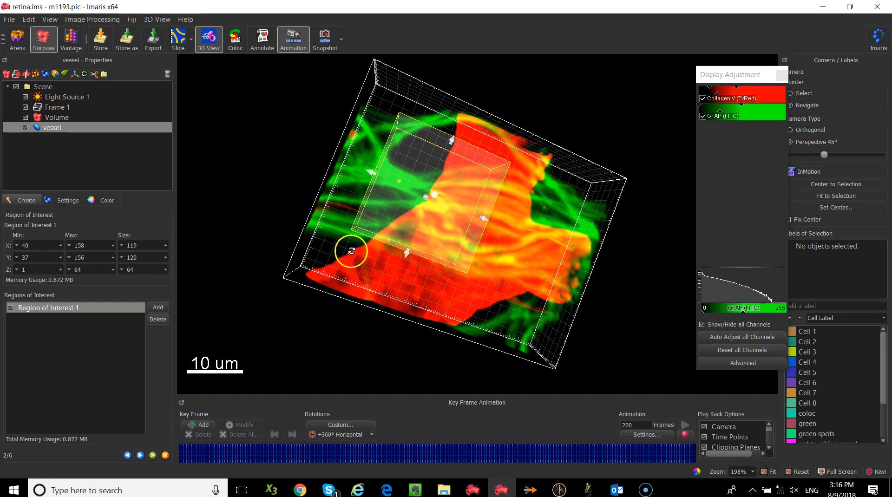
pyautogui.press('Escape')
pyautogui.moveTo(406, 252); pyautogui.dragTo(396, 285)
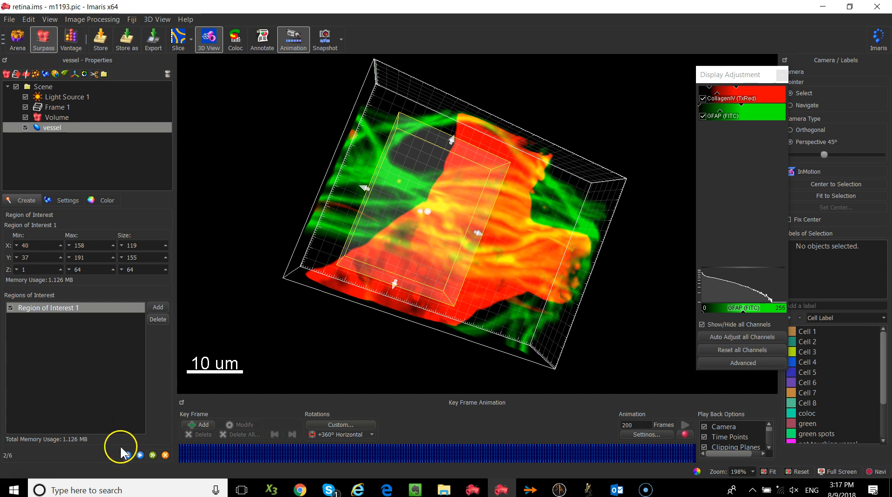
# Step: Accept Channel 1 - CollagenIV (TxRed) with 0.329 um smoothing and absolute intensity, and set the surface threshold to 24.1
pyautogui.click(140, 455)
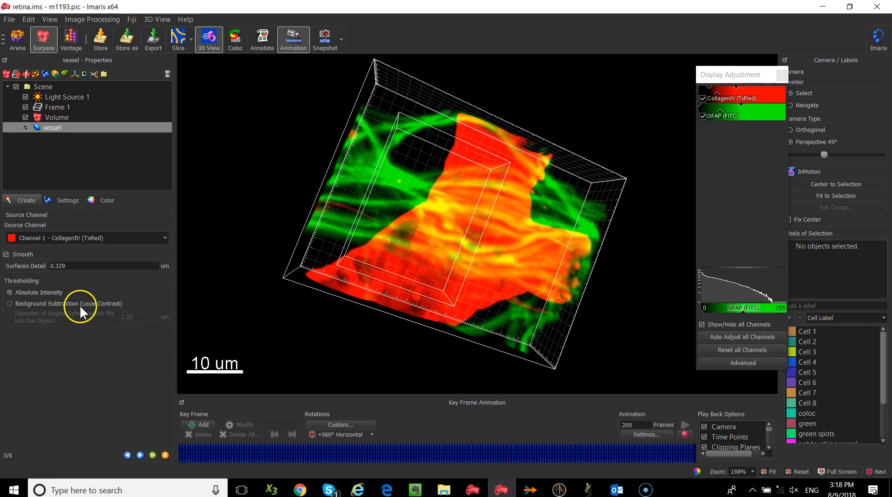
pyautogui.click(140, 455)
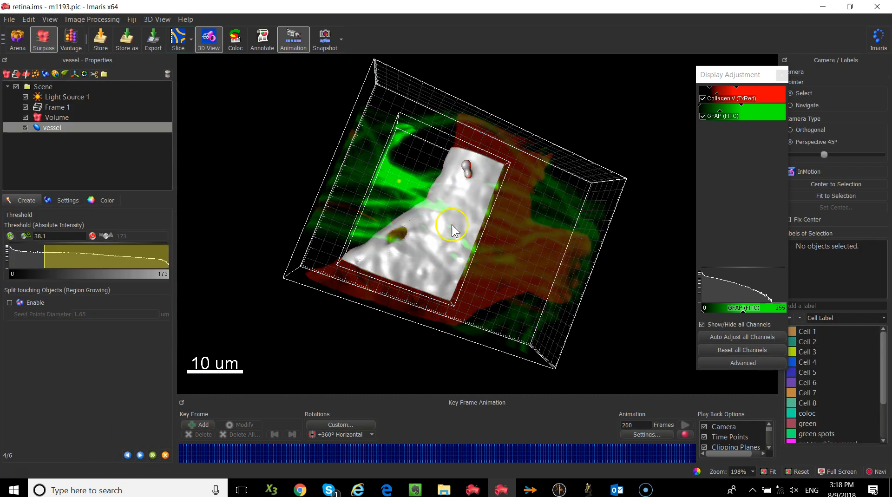
pyautogui.press('Escape')
pyautogui.moveTo(432, 199); pyautogui.dragTo(373, 199)
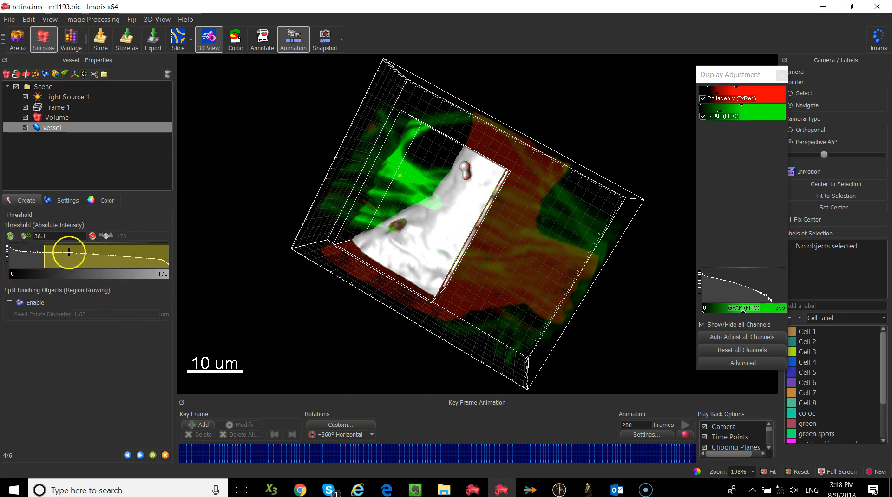
pyautogui.moveTo(45, 254); pyautogui.dragTo(32, 287)
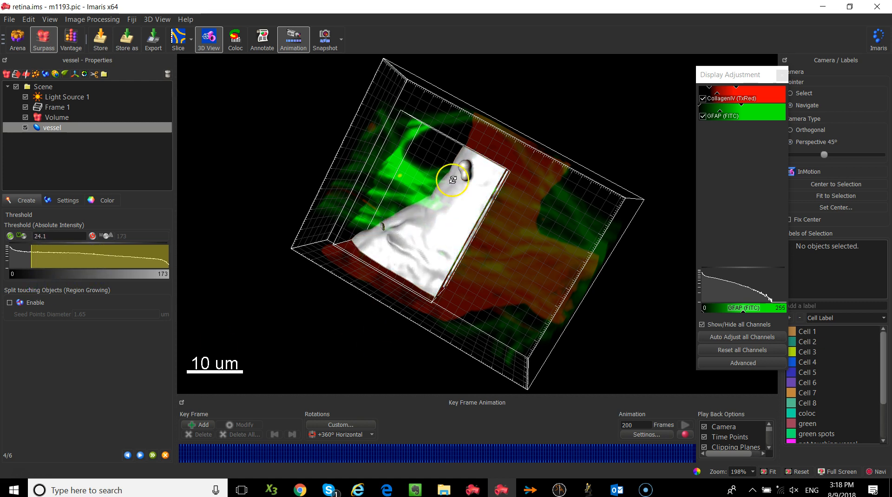
pyautogui.moveTo(403, 278); pyautogui.dragTo(562, 231)
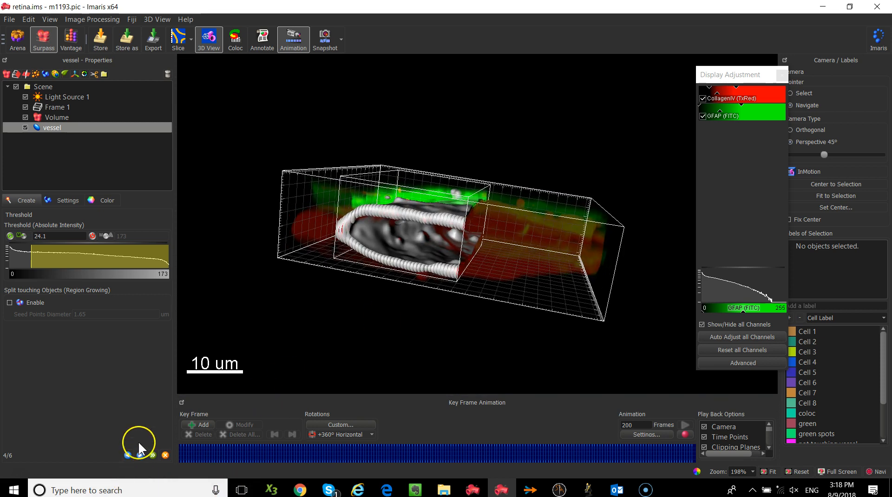
# Step: Keep the Number of Voxels filter above 10 and finish creating the vessel surface for the whole image
pyautogui.click(141, 456)
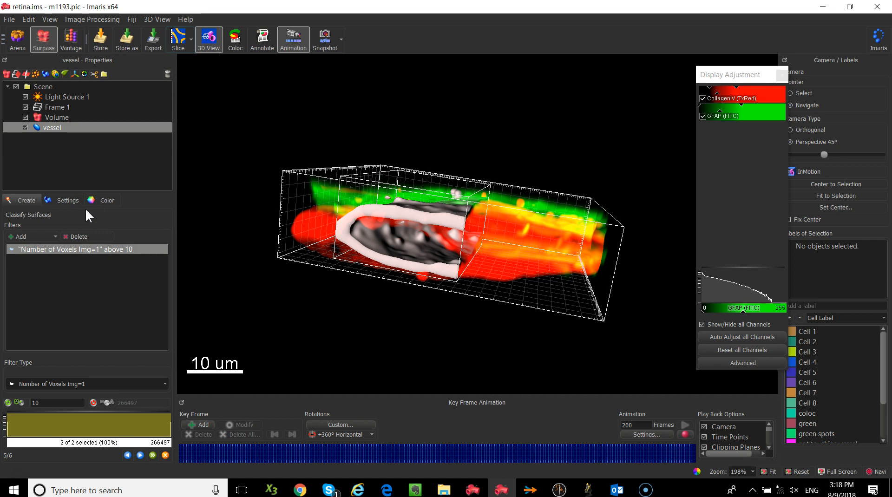
pyautogui.click(153, 455)
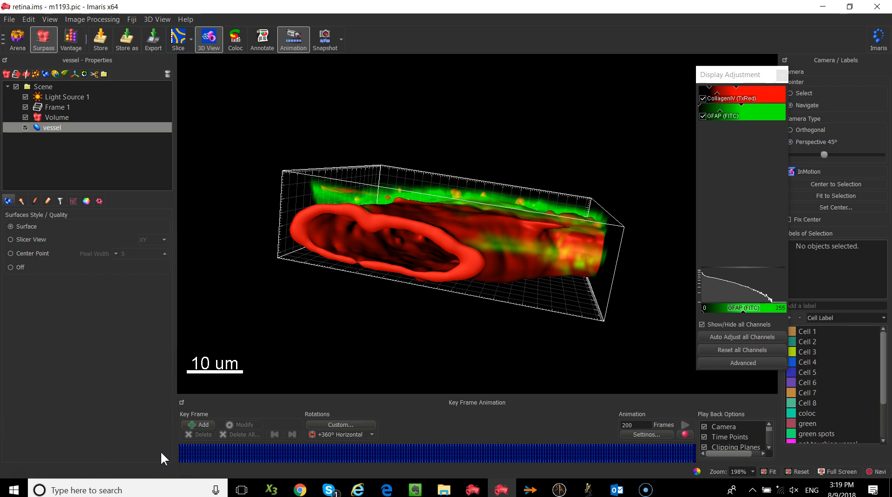
pyautogui.moveTo(306, 365); pyautogui.dragTo(498, 200)
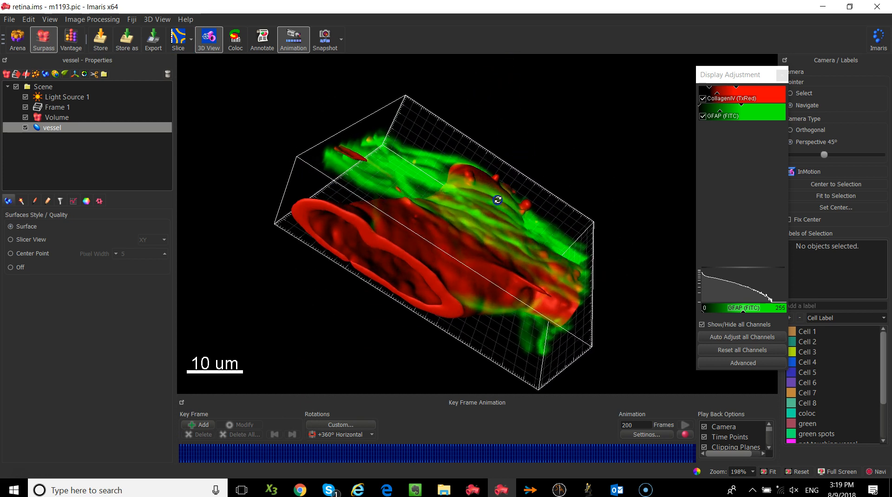
# Step: Hide the Volume and examine the vessel surface alone from inside and outside
pyautogui.click(32, 116)
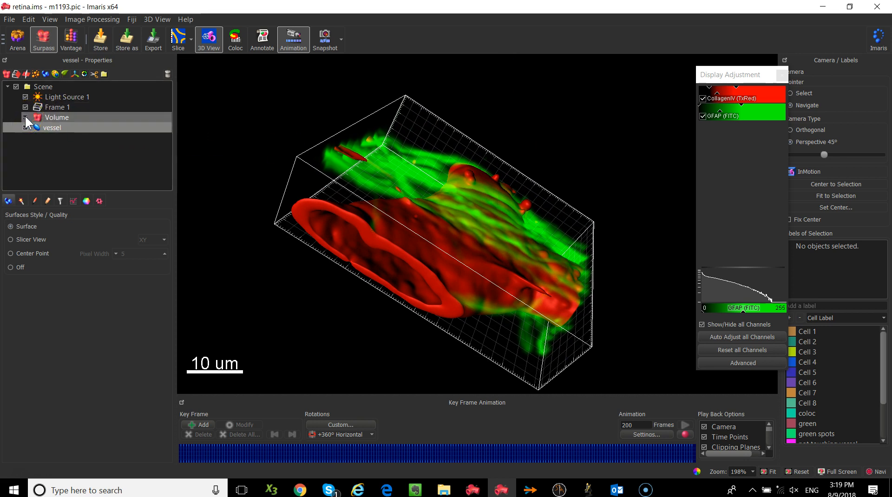
pyautogui.click(25, 117)
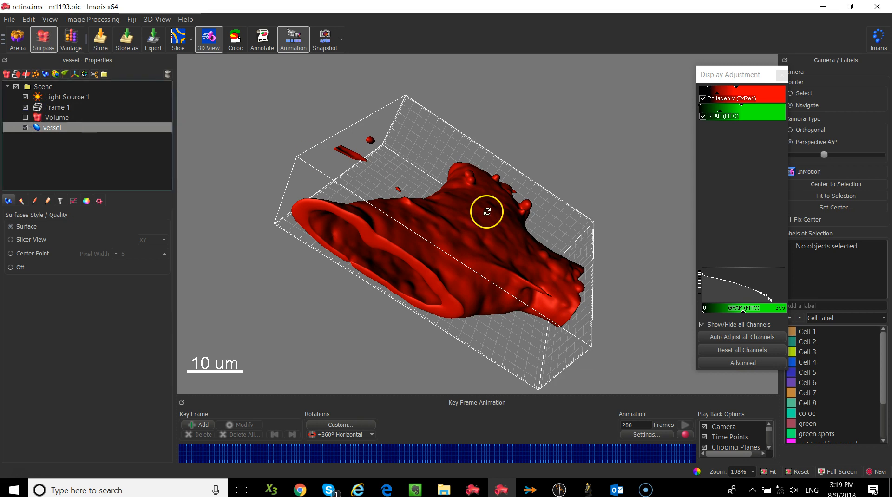
pyautogui.moveTo(497, 269); pyautogui.dragTo(646, 240)
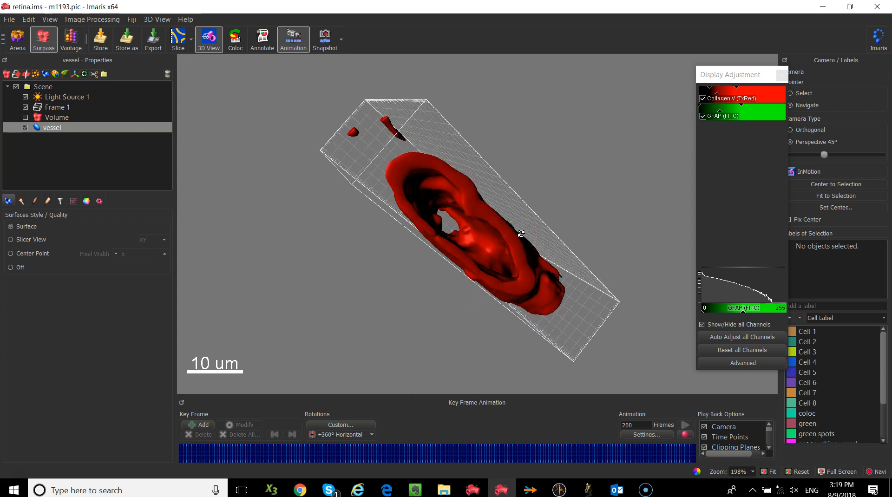
pyautogui.scroll(10, 443, 250)
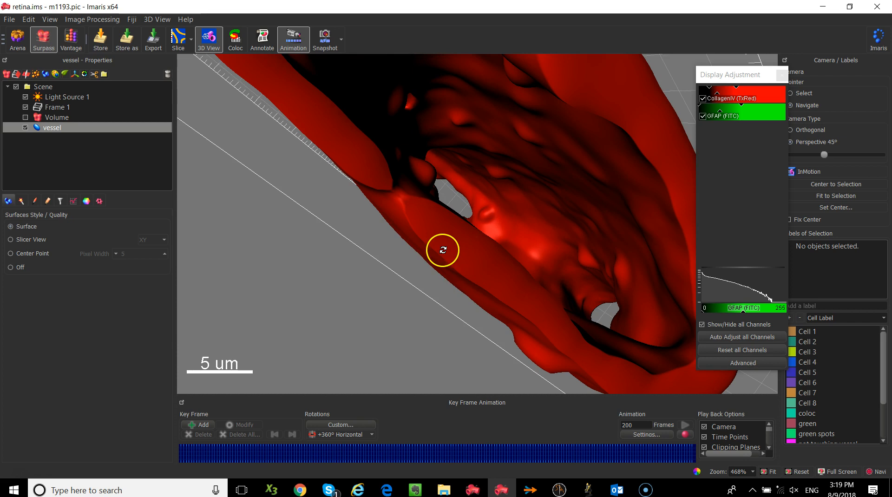
pyautogui.moveTo(478, 229); pyautogui.dragTo(459, 225)
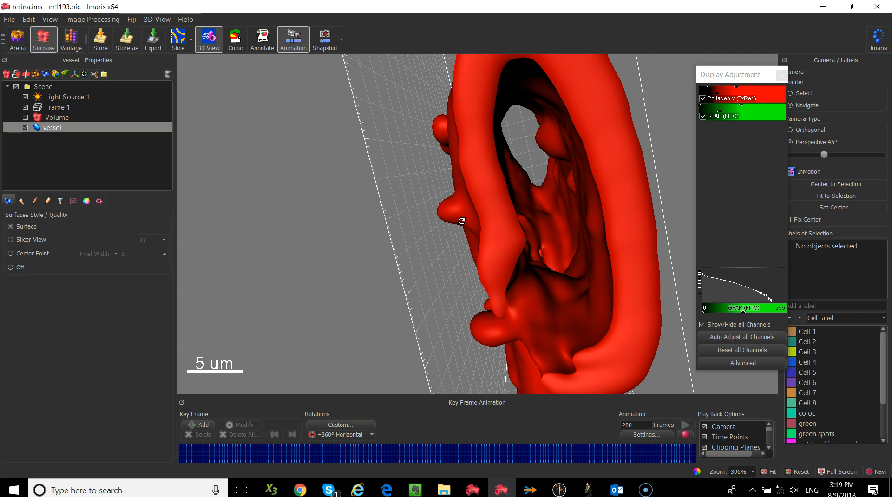
pyautogui.moveTo(462, 221); pyautogui.dragTo(280, 281)
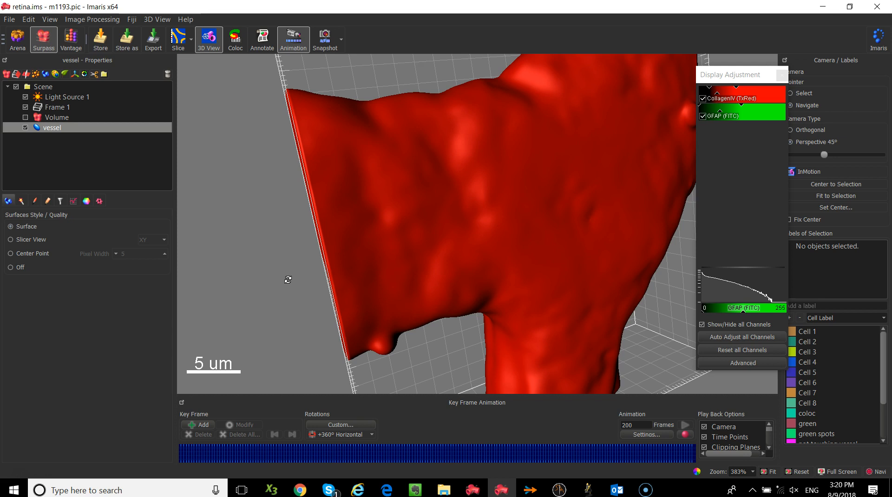
pyautogui.moveTo(265, 139); pyautogui.dragTo(381, 199)
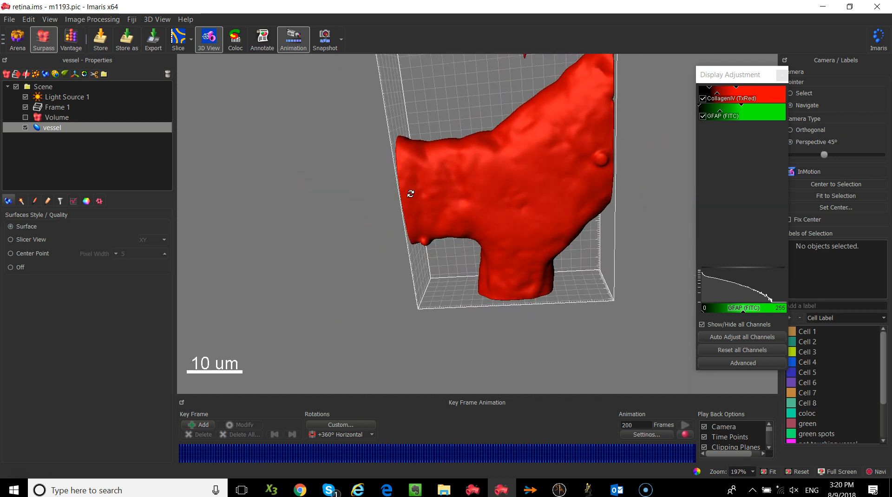
# Step: Show the vessel's overall statistics with their values and look for separate surface components around it
pyautogui.click(78, 201)
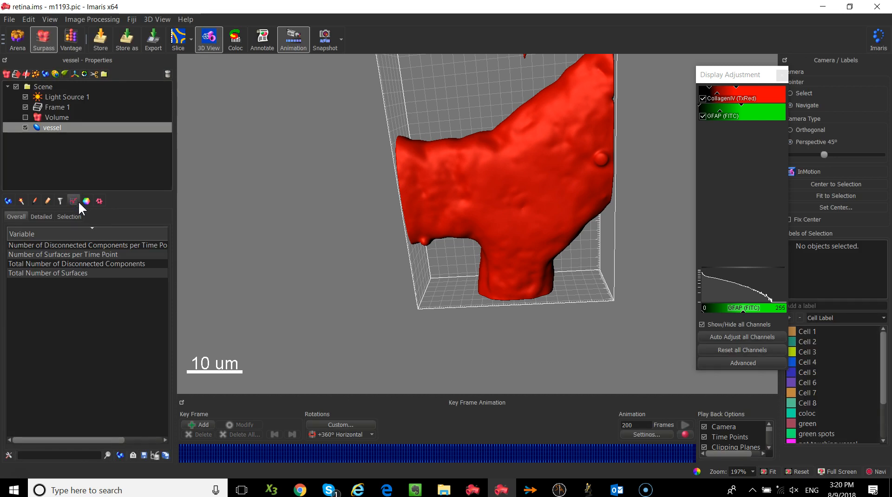
pyautogui.moveTo(179, 263); pyautogui.dragTo(250, 263)
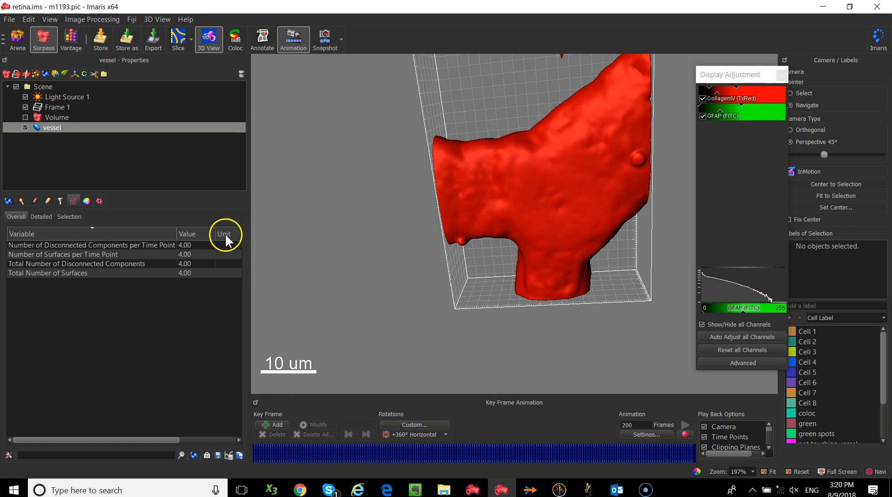
pyautogui.click(206, 251)
pyautogui.moveTo(562, 207); pyautogui.dragTo(528, 203)
pyautogui.moveTo(451, 168); pyautogui.dragTo(632, 254)
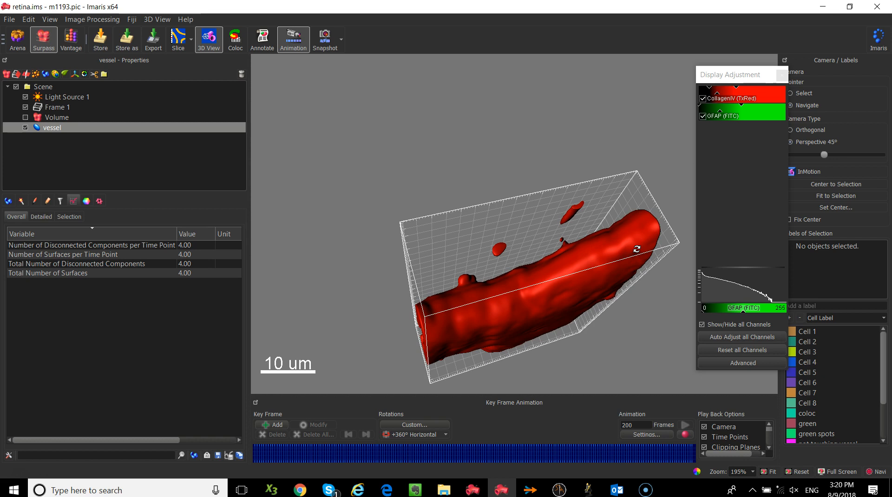
pyautogui.moveTo(637, 250); pyautogui.dragTo(439, 168)
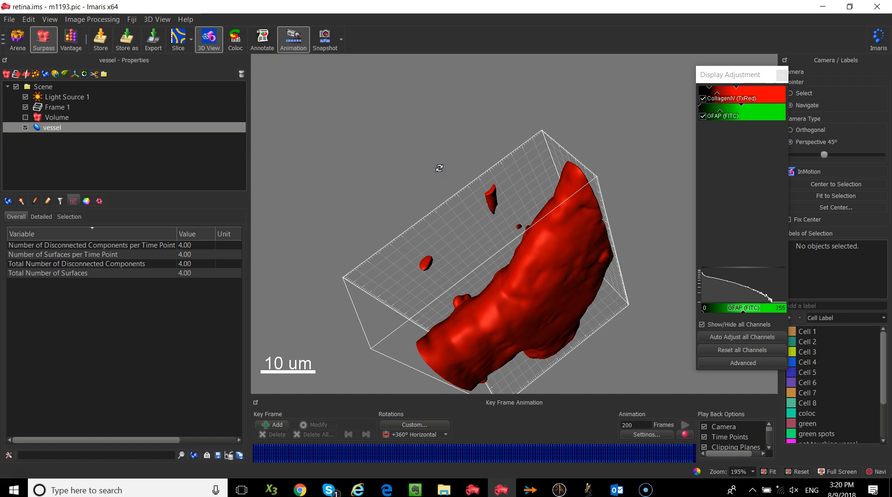
# Step: Select the detached fragments and the main vessel body one at a time to identify the separate surfaces
pyautogui.press('Escape')
pyautogui.click(492, 200)
pyautogui.click(458, 245)
pyautogui.click(426, 264)
pyautogui.click(471, 284)
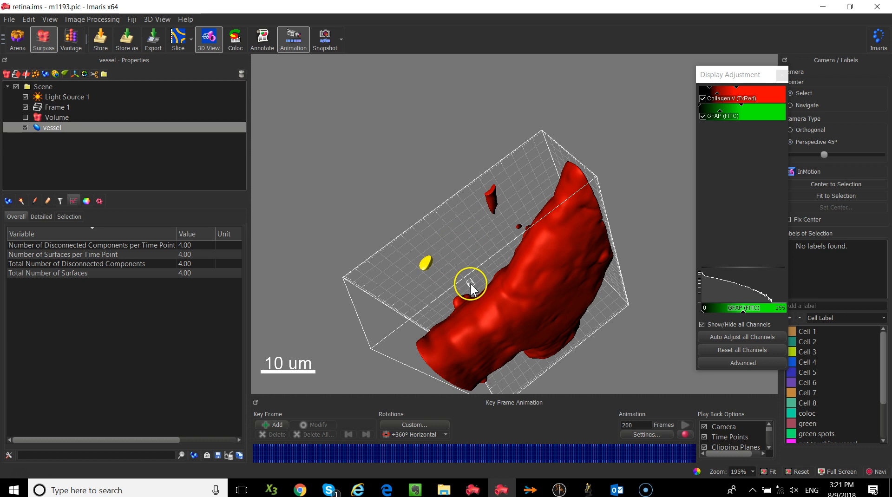
pyautogui.click(519, 227)
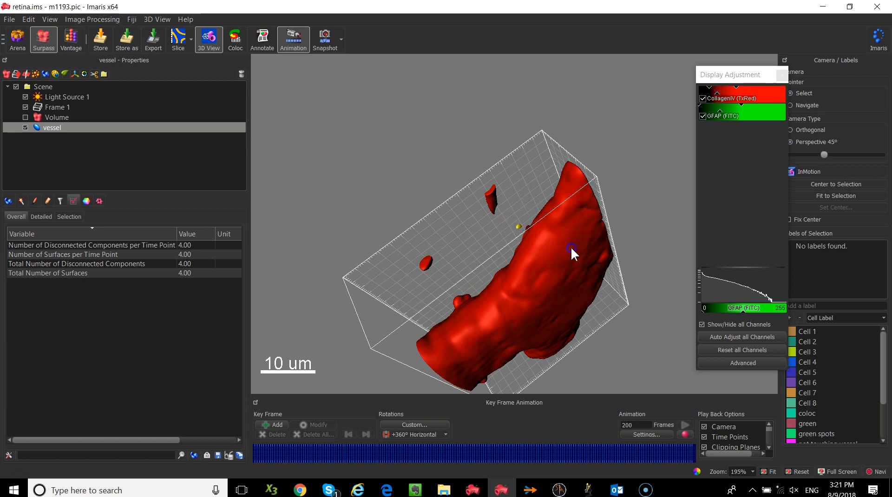
pyautogui.click(571, 248)
# Step: Select the three small detached fragments together and delete them from the vessel surface
pyautogui.click(518, 227)
pyautogui.click(494, 203)
pyautogui.click(422, 263)
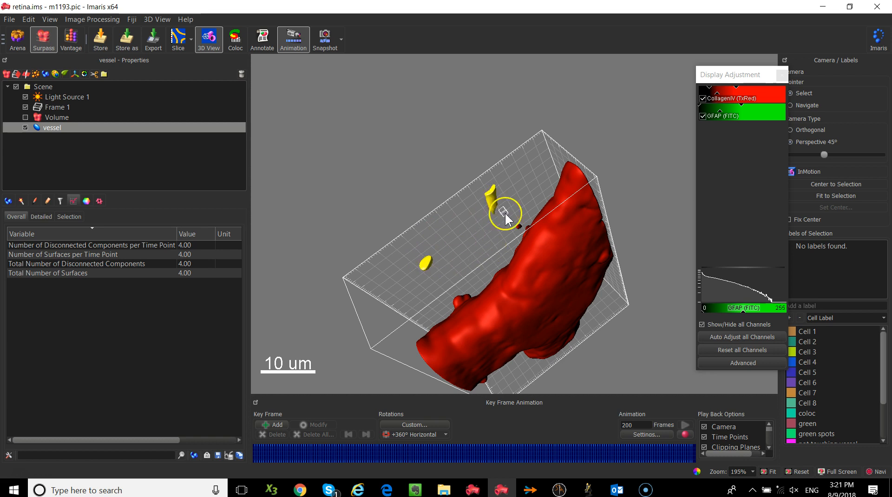
pyautogui.click(519, 226)
pyautogui.click(49, 200)
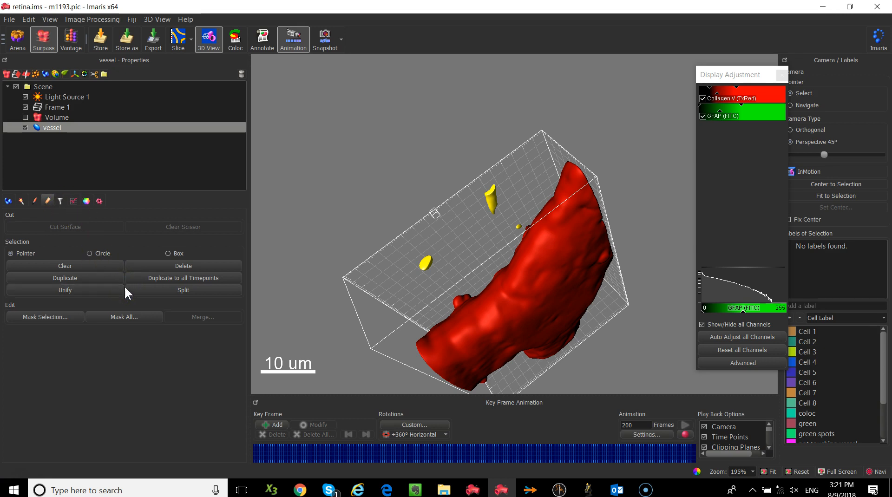
pyautogui.click(168, 265)
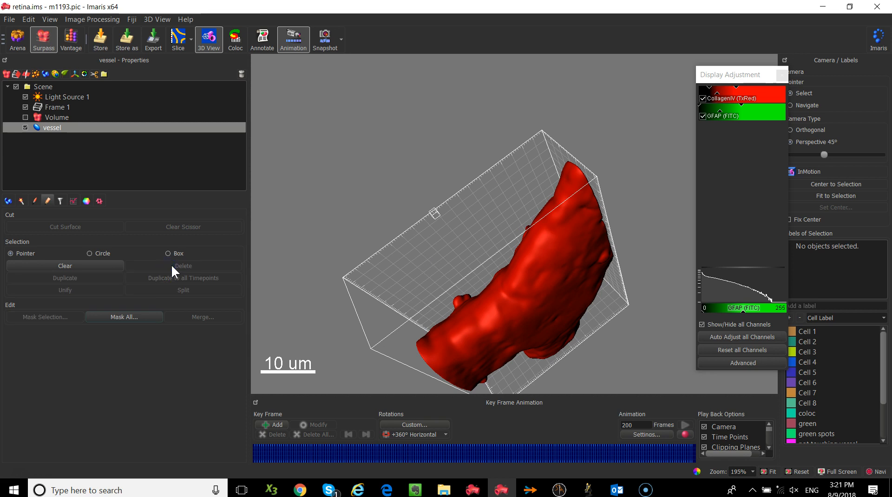
# Step: Show the vessel's overall statistics, and look up its detailed Area and Volume values
pyautogui.click(74, 201)
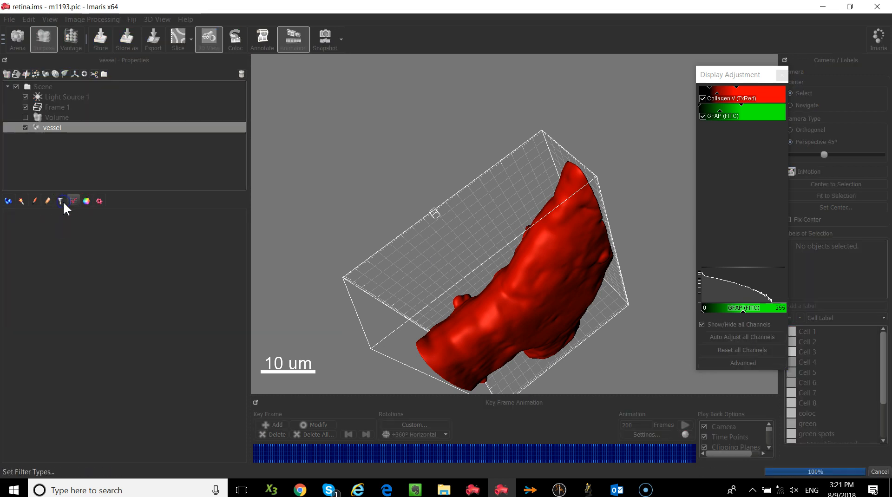
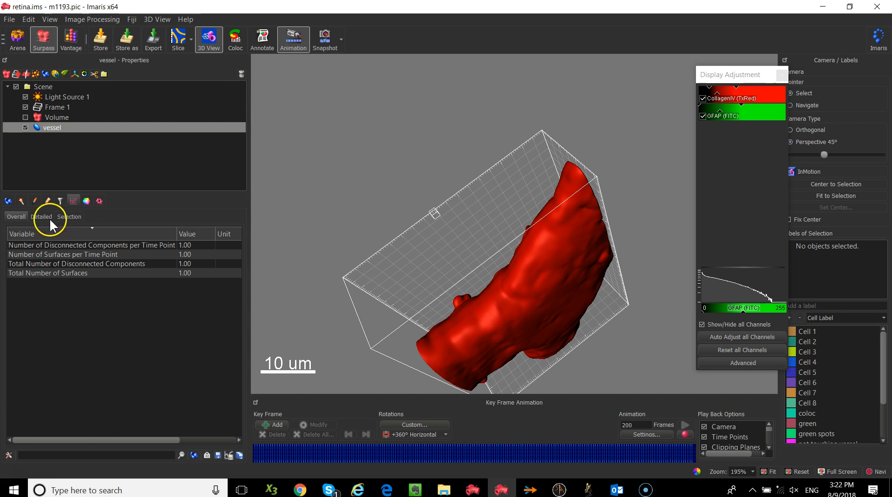
pyautogui.click(37, 215)
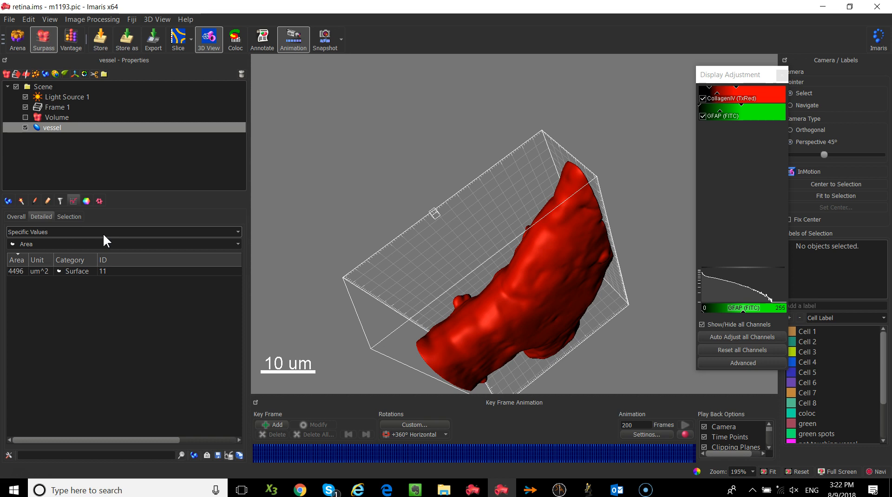
pyautogui.click(85, 244)
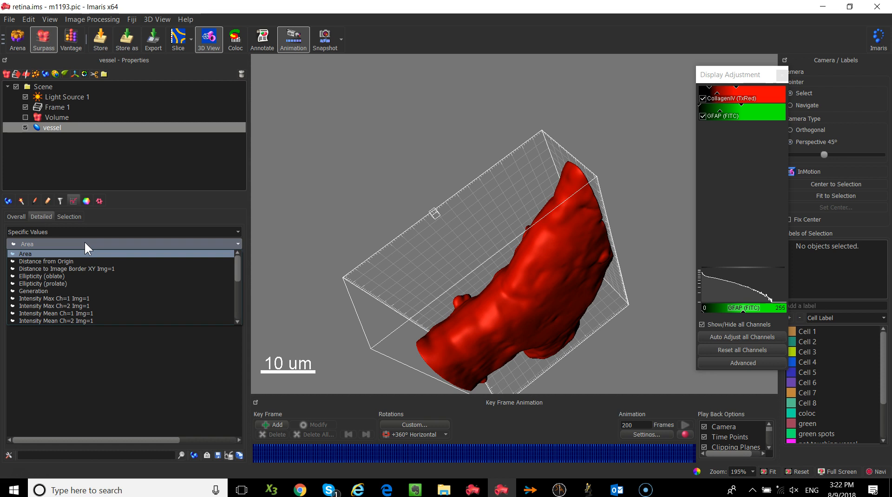
pyautogui.scroll(-5, 172, 300)
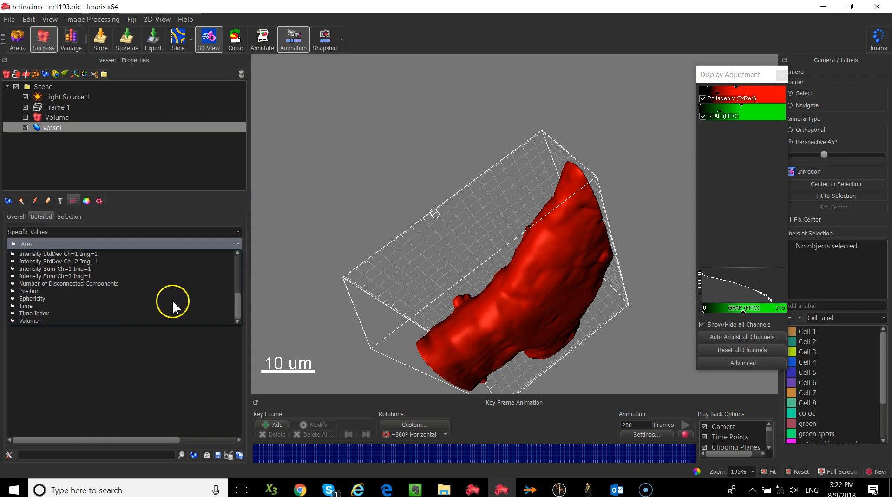
pyautogui.click(100, 320)
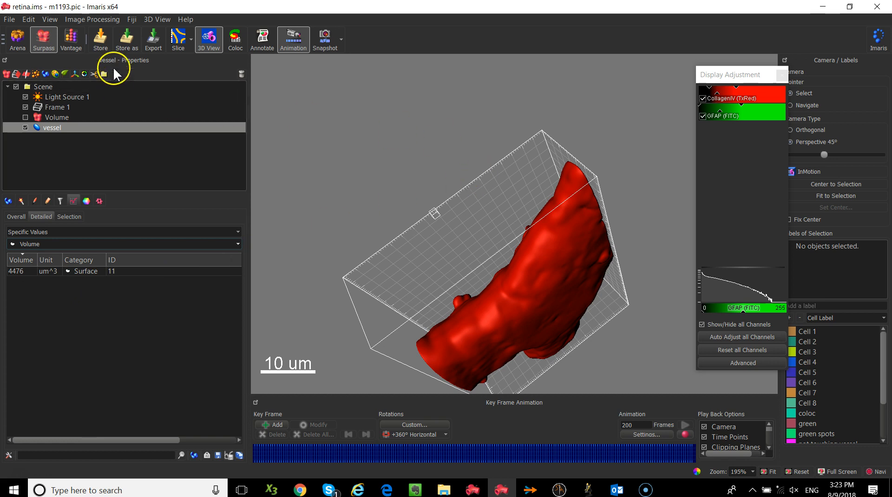
# Step: Return to the Arena without saving the changes to retina.ims and open the PlantCell demo image
pyautogui.click(17, 43)
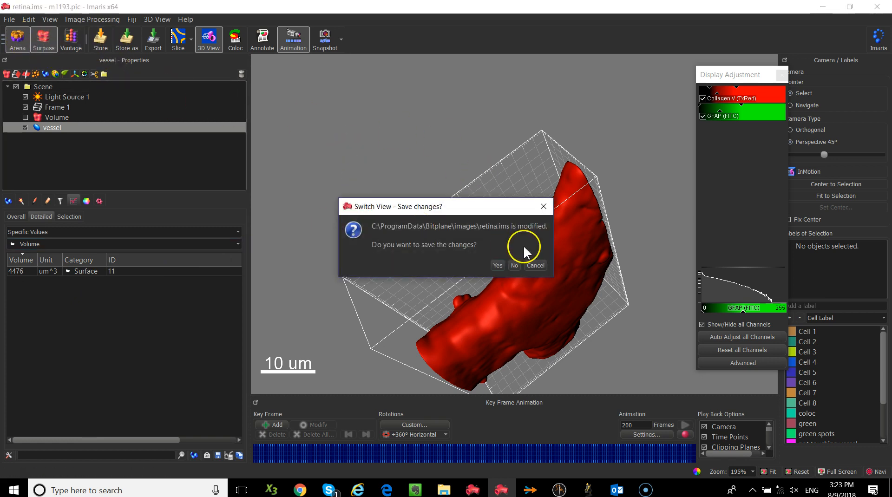
pyautogui.click(512, 265)
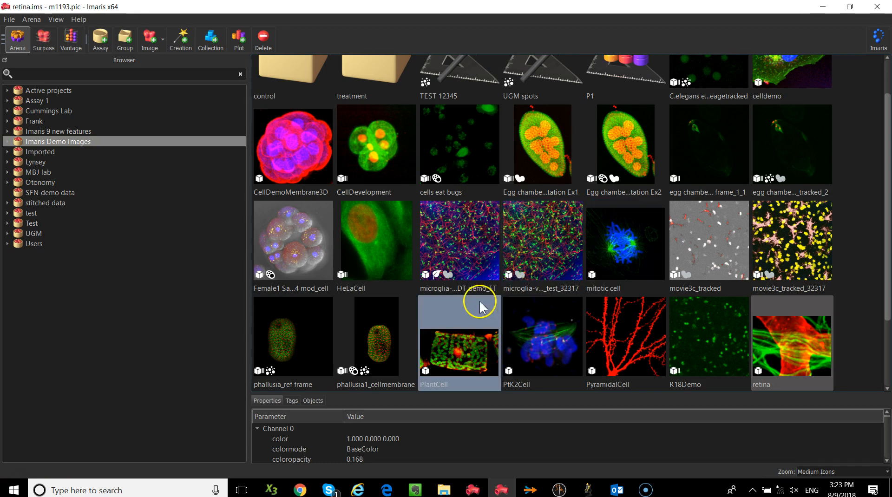
pyautogui.moveTo(458, 309)
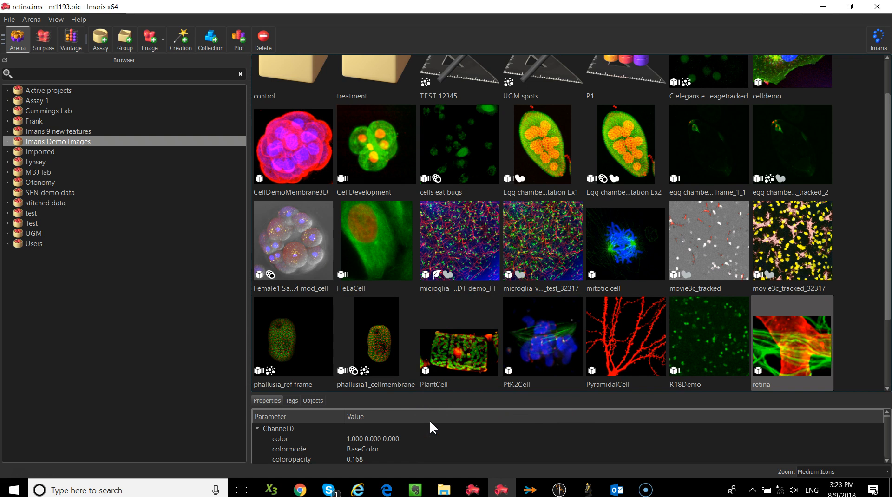
pyautogui.moveTo(451, 371)
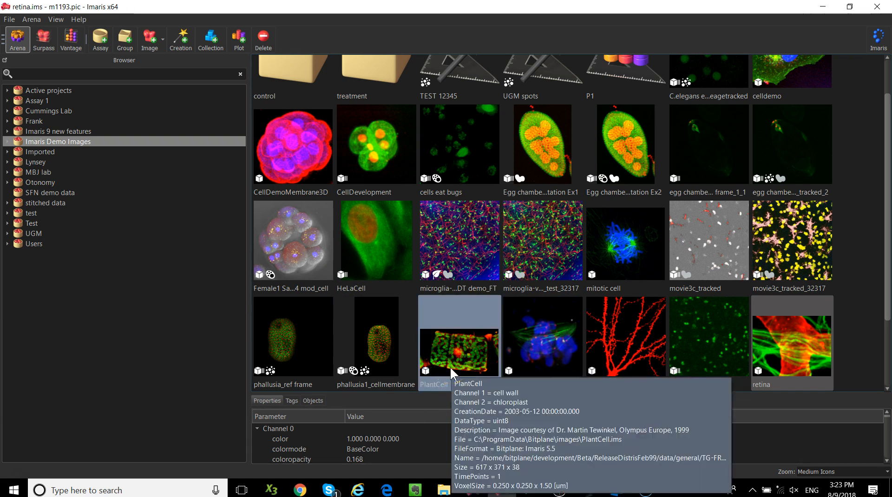
pyautogui.doubleClick(451, 370)
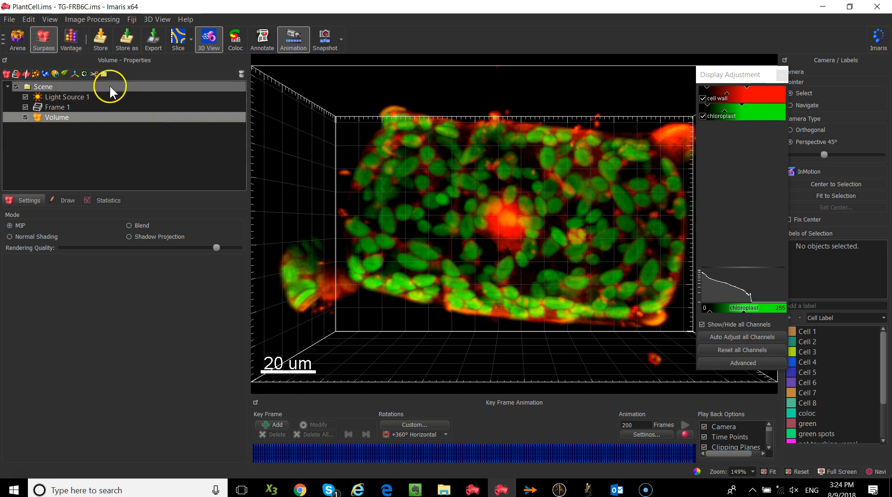
# Step: Add a new Surfaces object to the scene and name it chloro
pyautogui.click(45, 74)
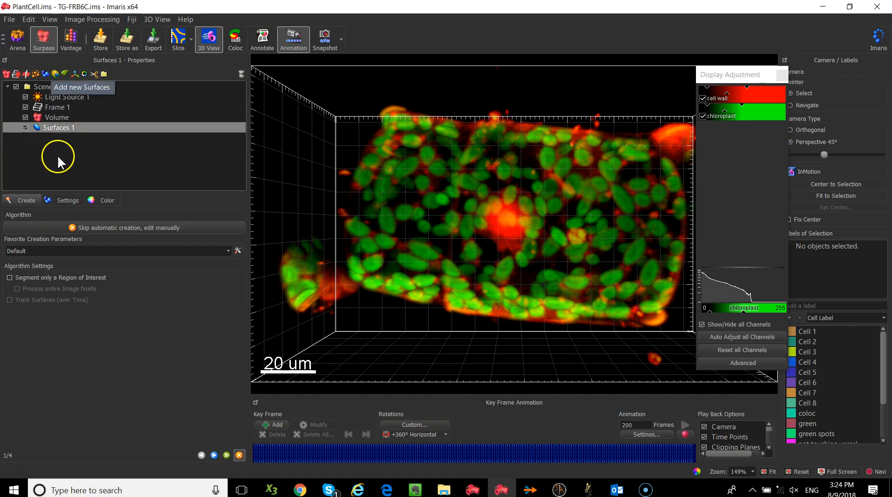
pyautogui.doubleClick(55, 128)
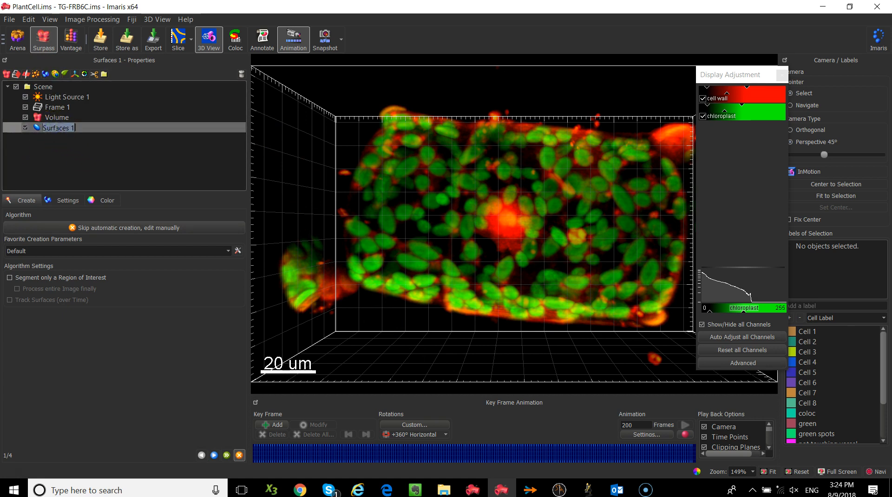
pyautogui.write('chloro')
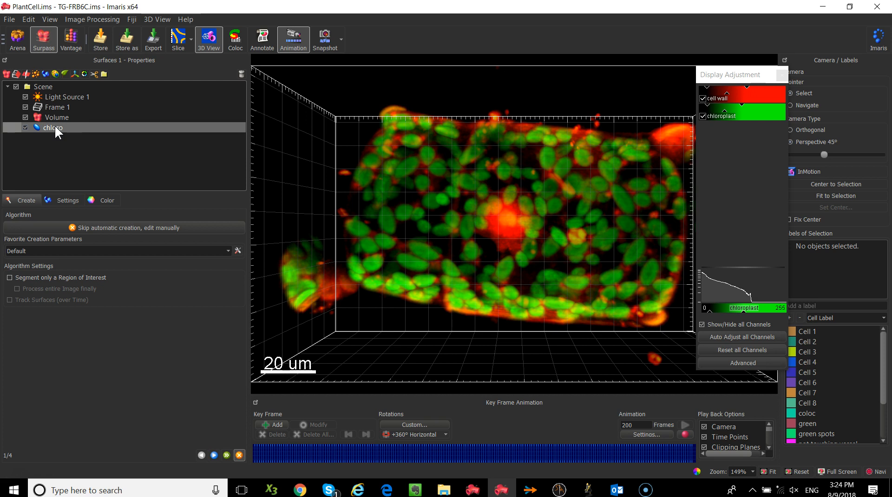
# Step: Set the surface's source channel to Channel 2 - chloroplast and its thresholding to Background Subtraction (Local Contrast)
pyautogui.click(214, 455)
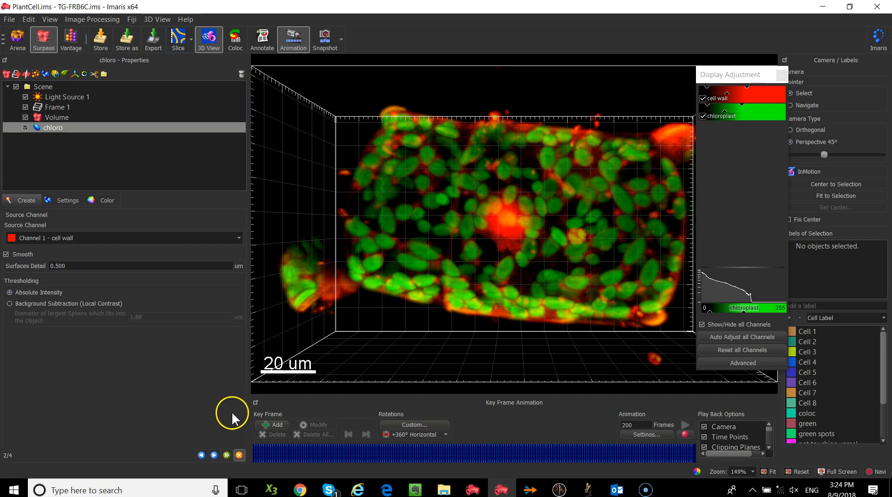
pyautogui.click(235, 236)
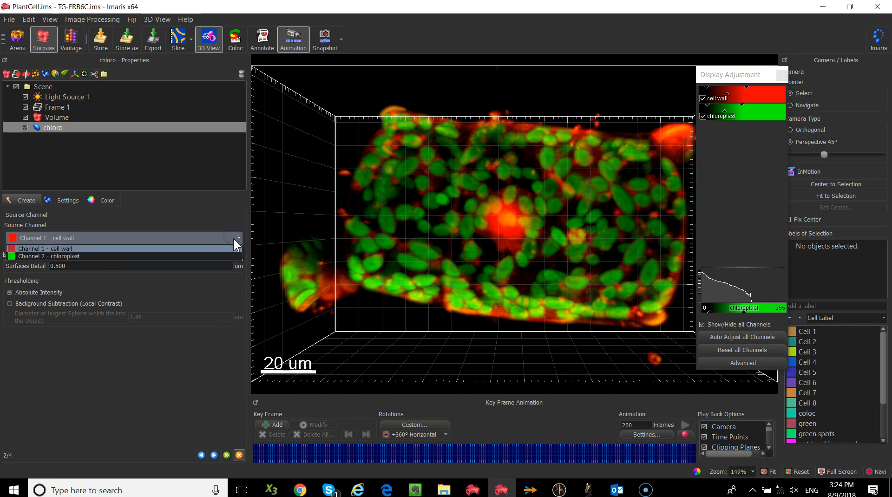
pyautogui.click(202, 254)
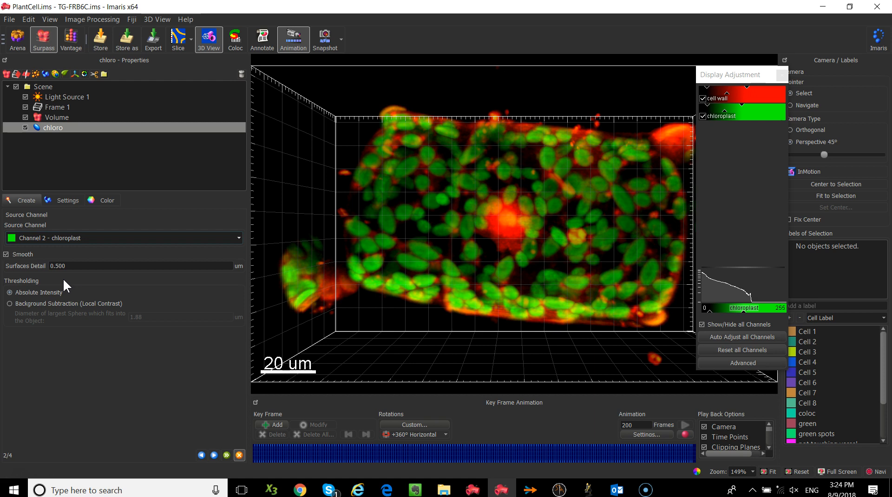
pyautogui.click(37, 303)
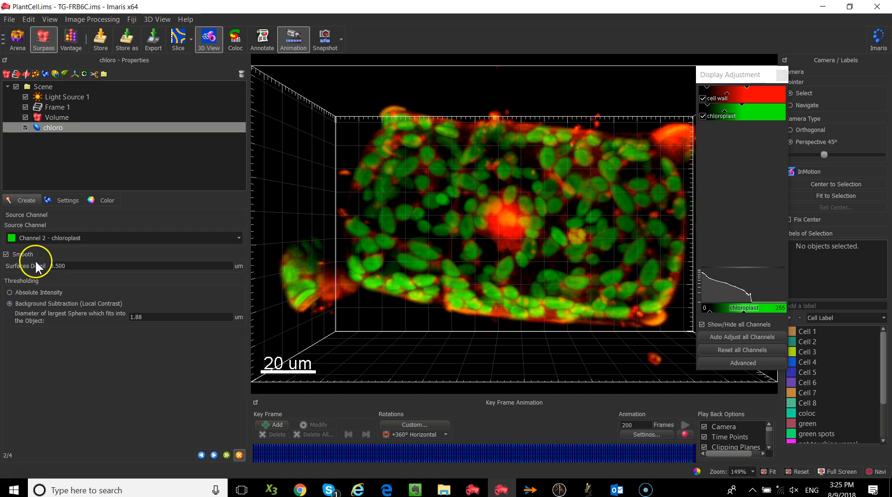
pyautogui.click(163, 315)
pyautogui.moveTo(164, 315); pyautogui.dragTo(100, 309)
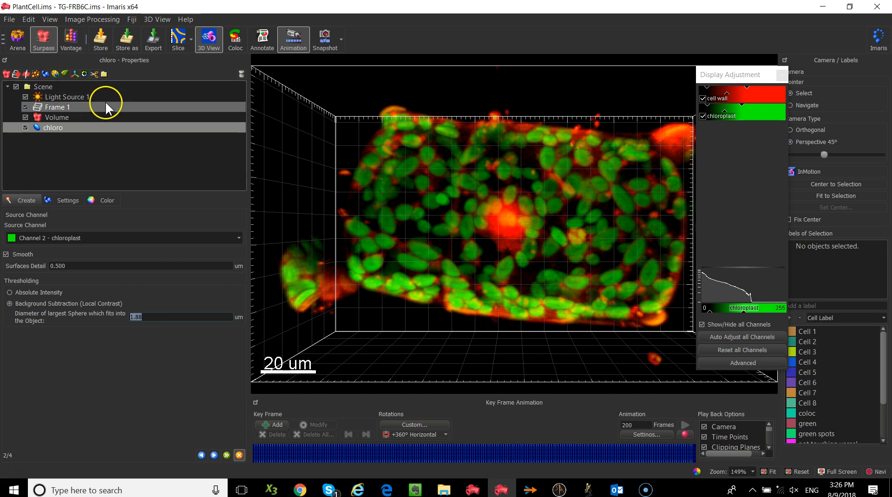
# Step: Measure the width of several chloroplasts on slice 35 in the Slice view, keeping the distance read-out uncovered
pyautogui.click(177, 37)
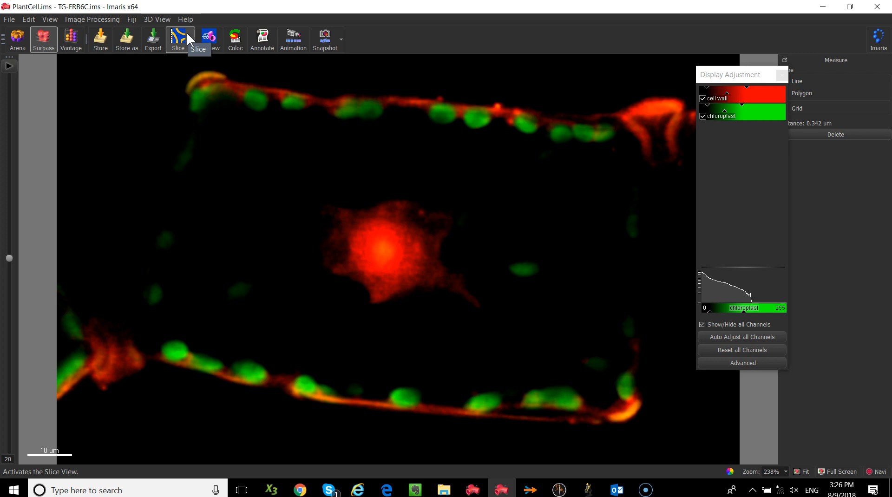
pyautogui.moveTo(10, 259); pyautogui.dragTo(171, 111)
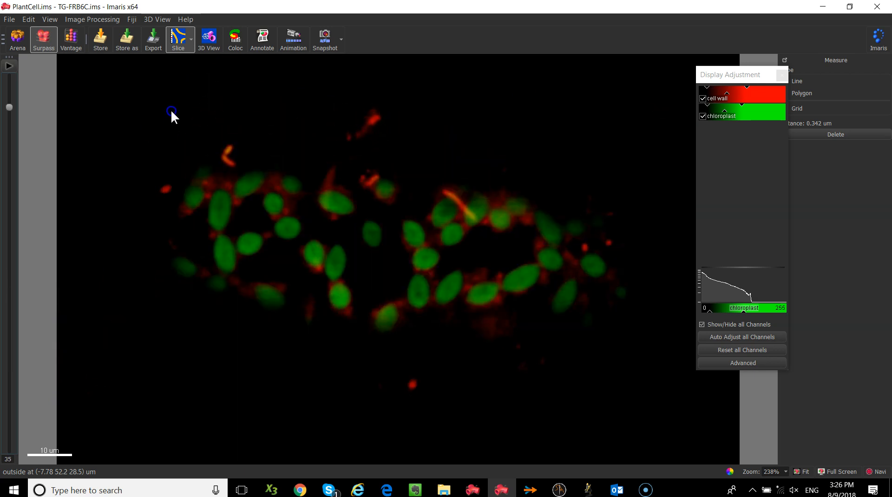
pyautogui.click(441, 232)
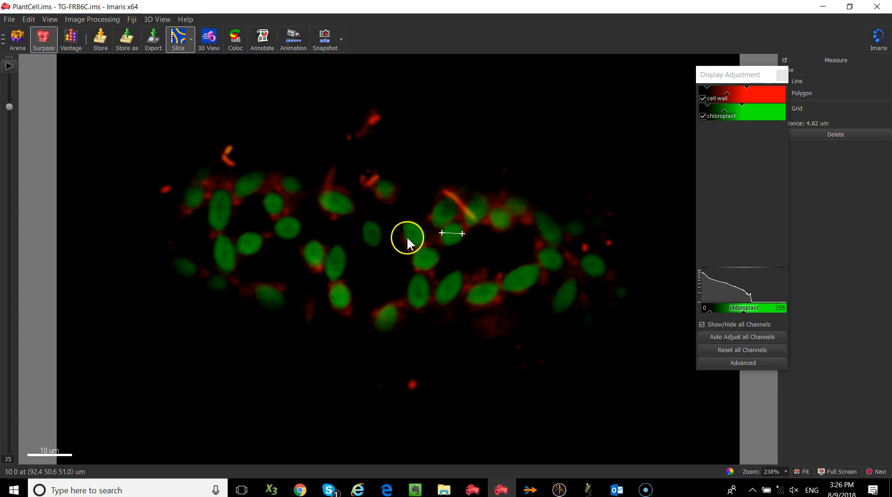
pyautogui.moveTo(369, 182); pyautogui.dragTo(377, 182)
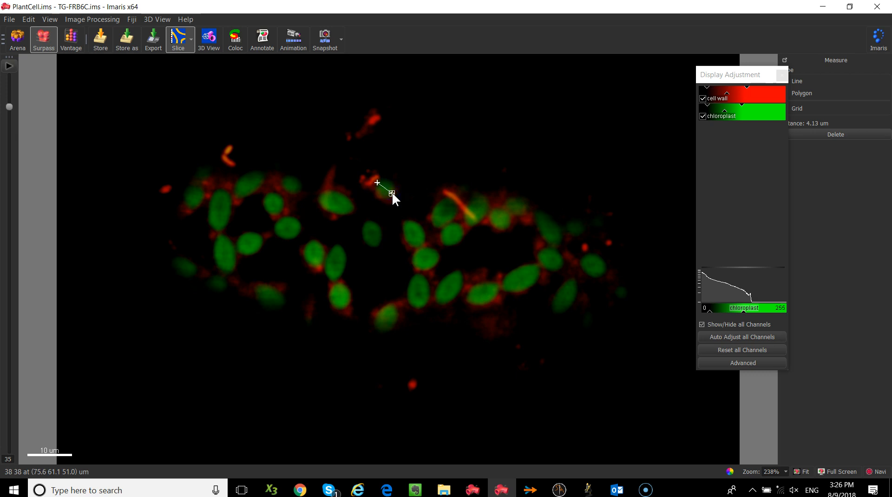
pyautogui.moveTo(736, 80); pyautogui.dragTo(758, 243)
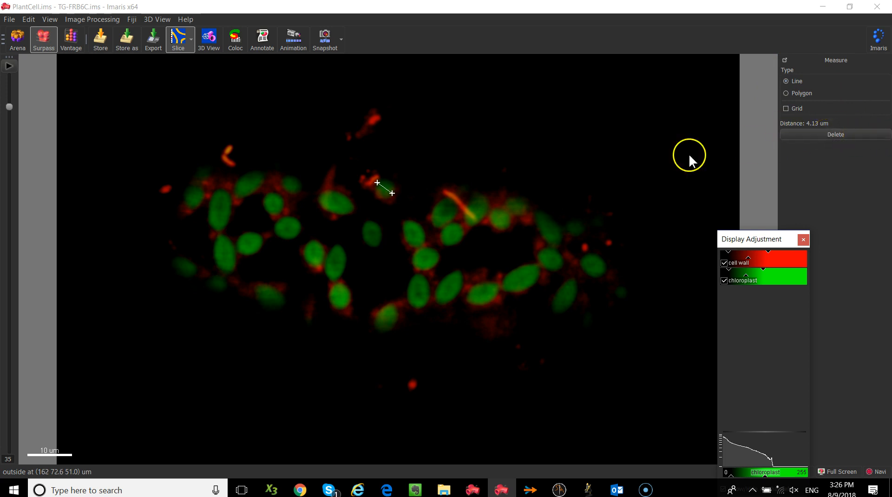
pyautogui.click(381, 229)
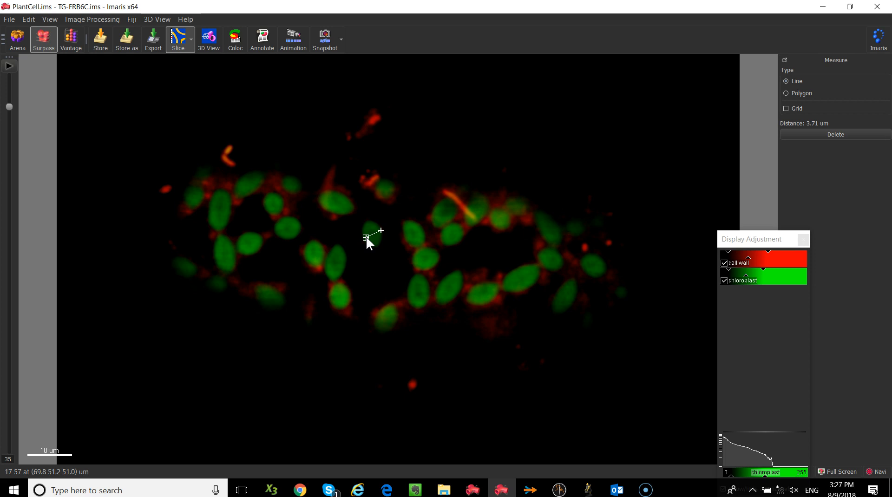
# Step: Back in the 3D view, set the largest sphere diameter to 4 um and generate the background-subtraction threshold preview
pyautogui.click(205, 33)
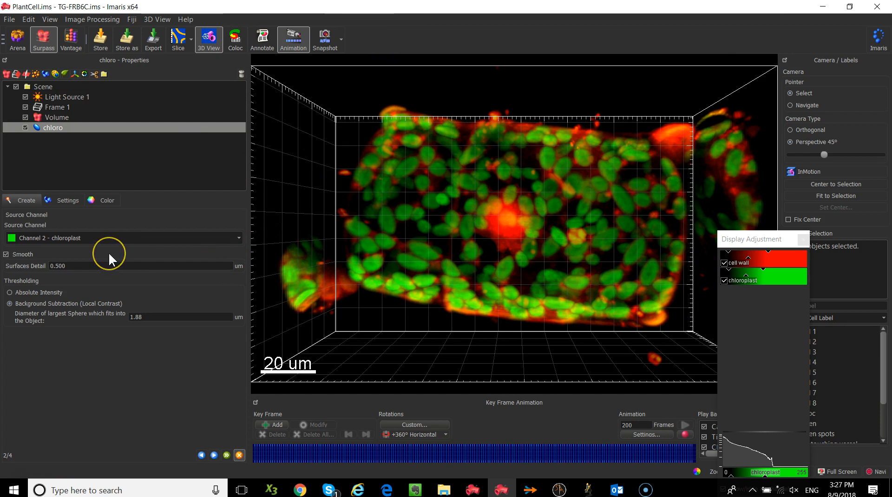
pyautogui.doubleClick(195, 320)
pyautogui.write('4')
pyautogui.click(214, 455)
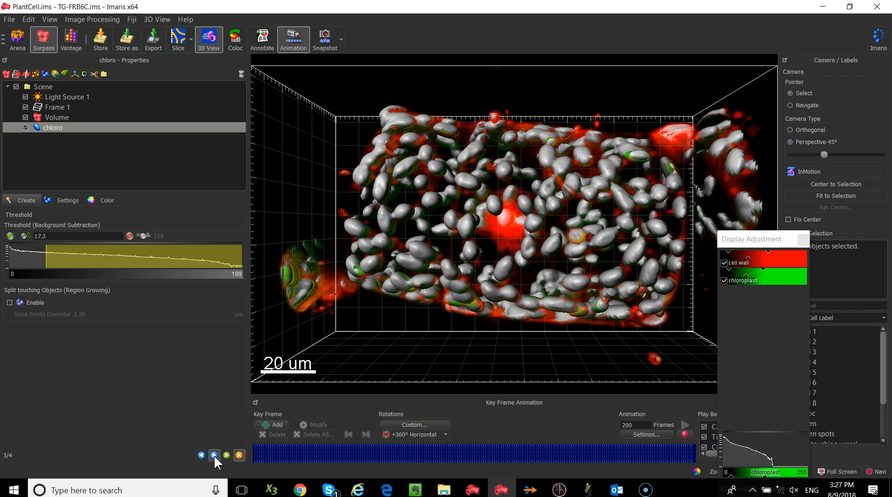
# Step: Preview the chloroplasts with Absolute Intensity thresholding for comparison, and restore the Background Subtraction preview
pyautogui.click(201, 454)
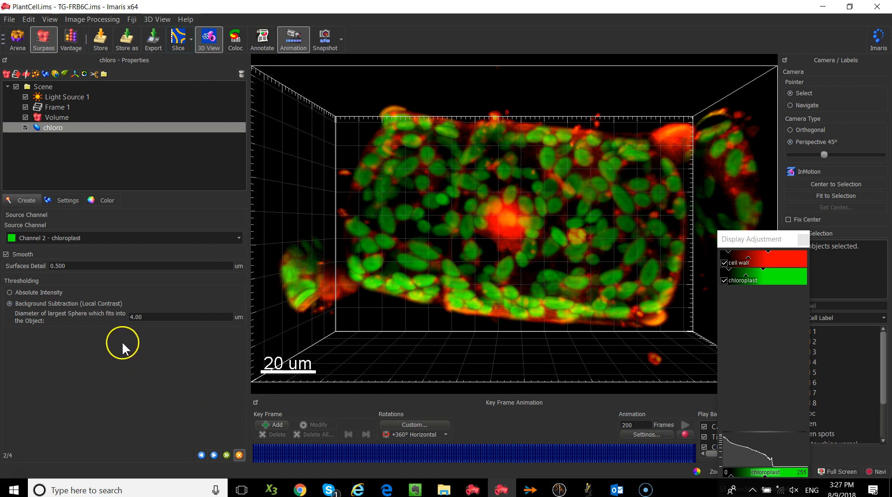
pyautogui.click(22, 293)
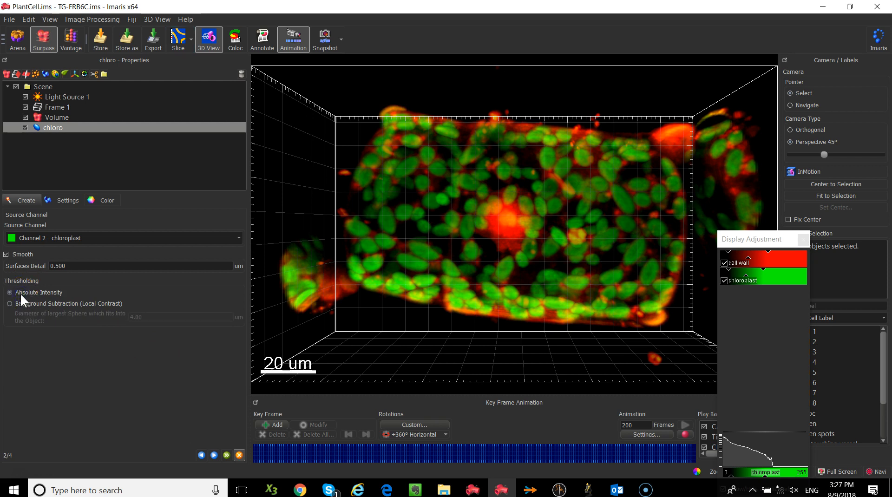
pyautogui.click(213, 456)
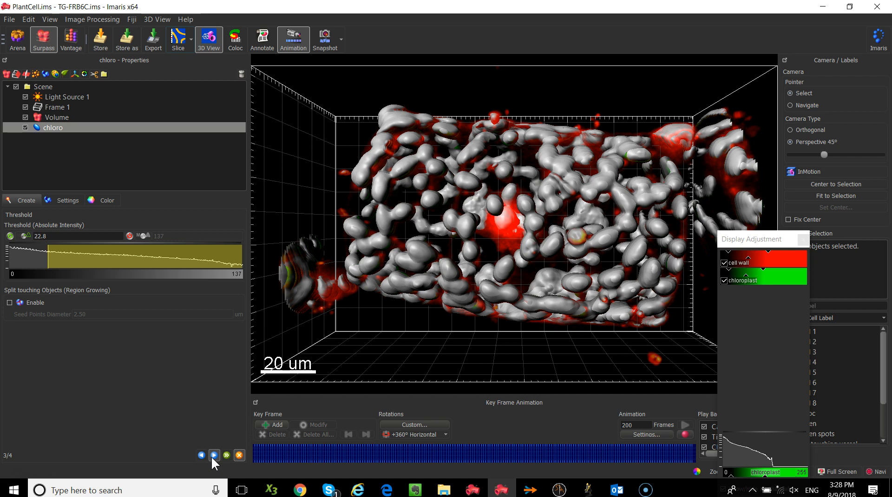
pyautogui.click(201, 455)
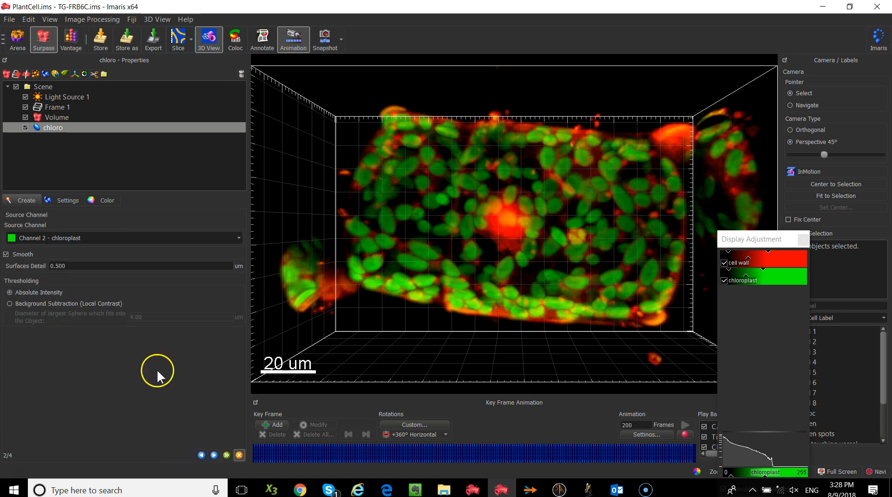
pyautogui.click(97, 304)
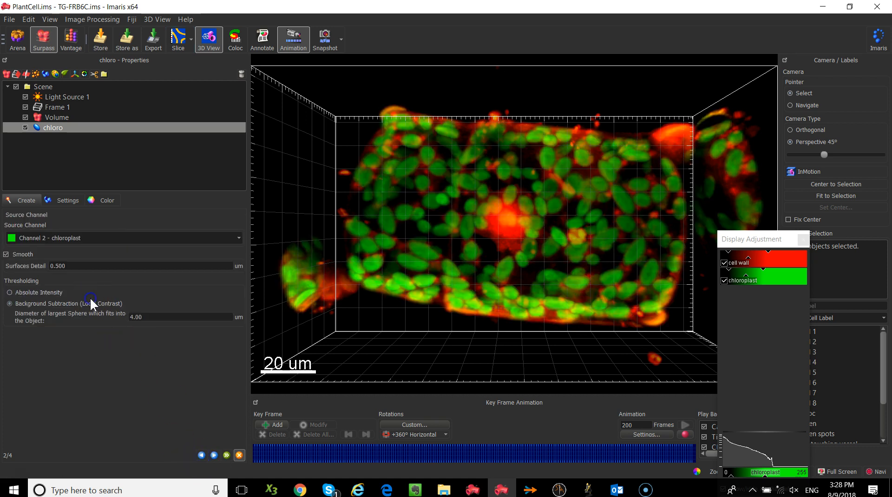
pyautogui.click(213, 455)
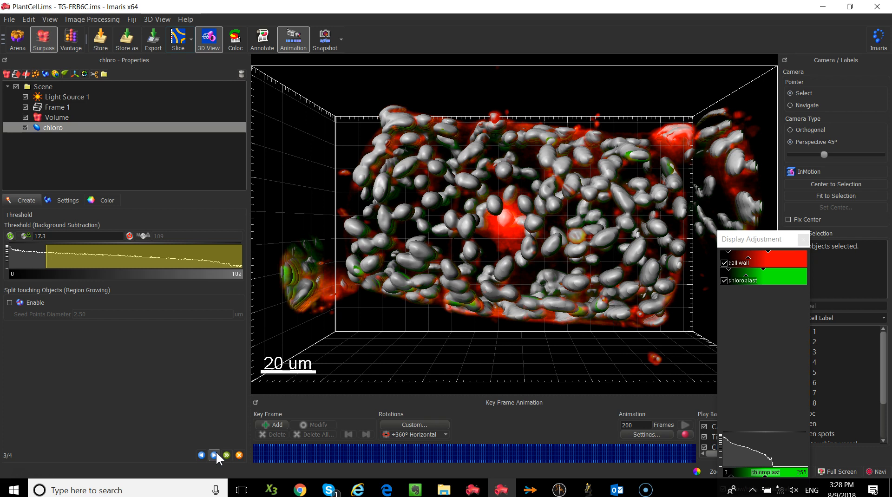
# Step: Turn off Interpolate in the display preferences and examine the individual pixels of a chloroplast on slice 35 in the Slice view
pyautogui.click(202, 455)
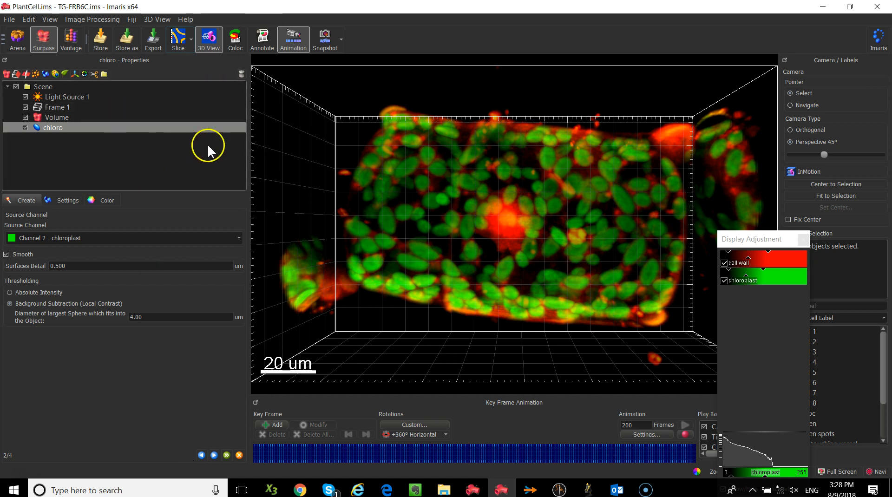
pyautogui.click(184, 37)
pyautogui.scroll(5, 431, 214)
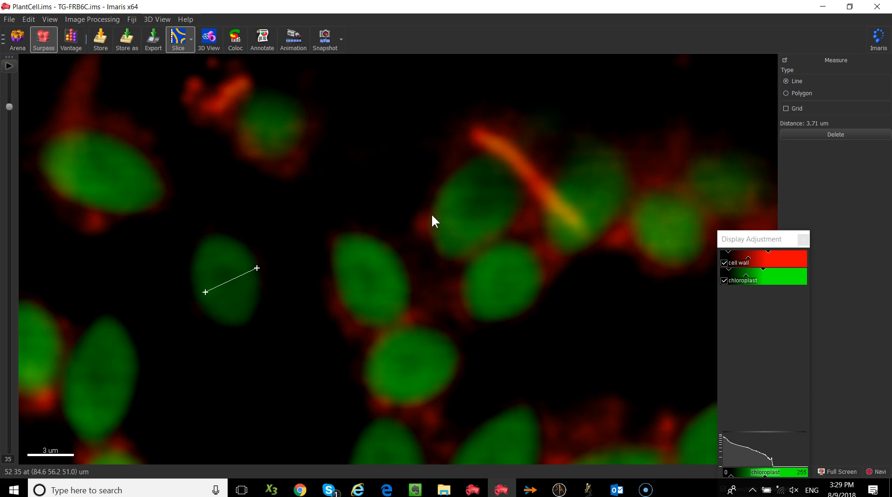
pyautogui.click(9, 19)
pyautogui.click(36, 167)
pyautogui.click(261, 70)
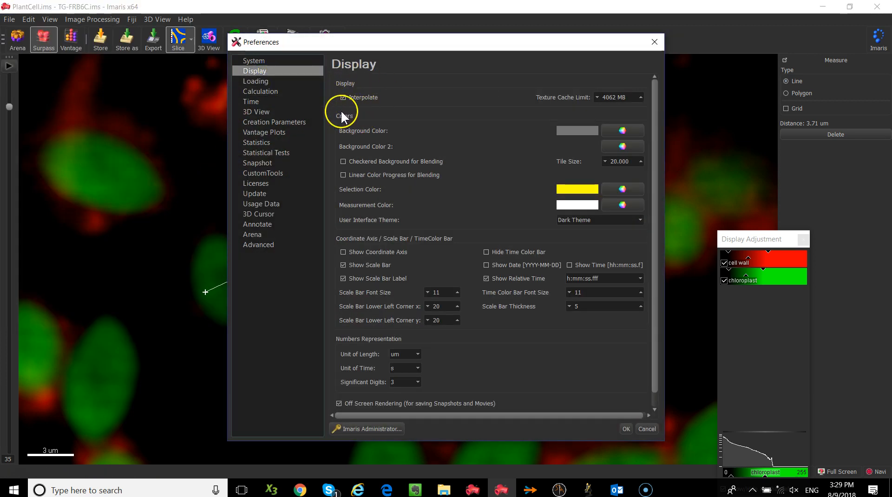
pyautogui.click(344, 94)
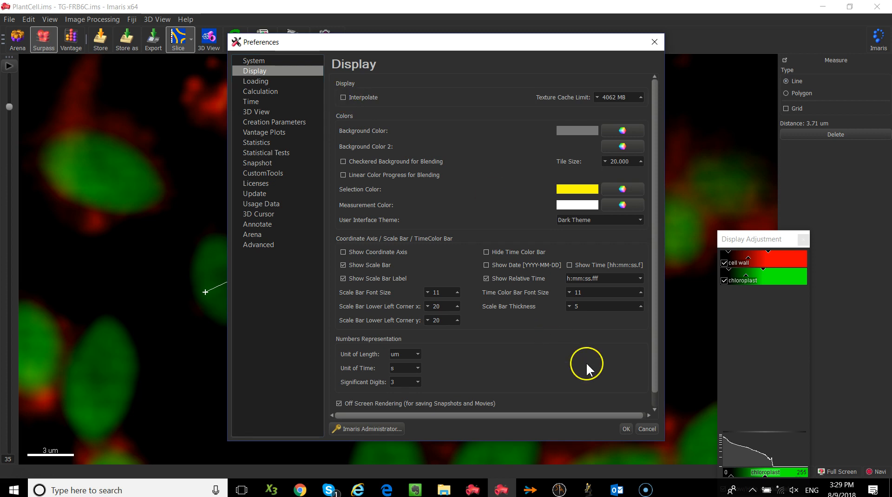
pyautogui.click(624, 431)
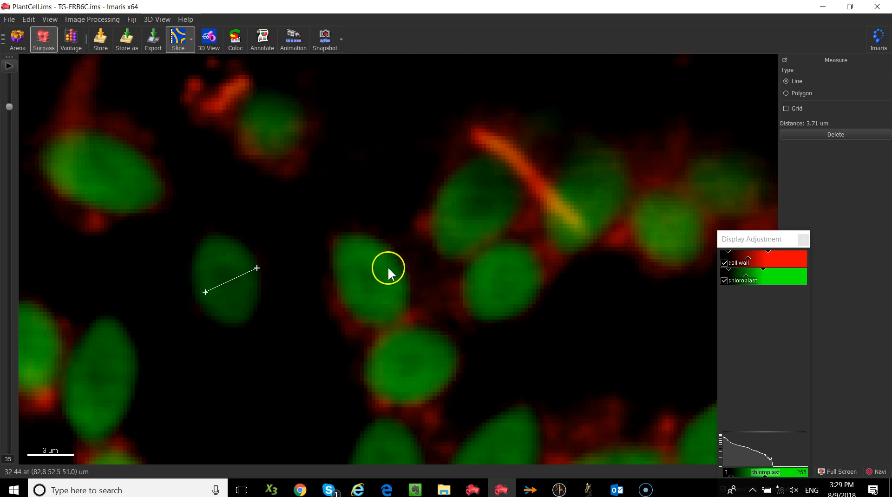
pyautogui.scroll(10, 380, 264)
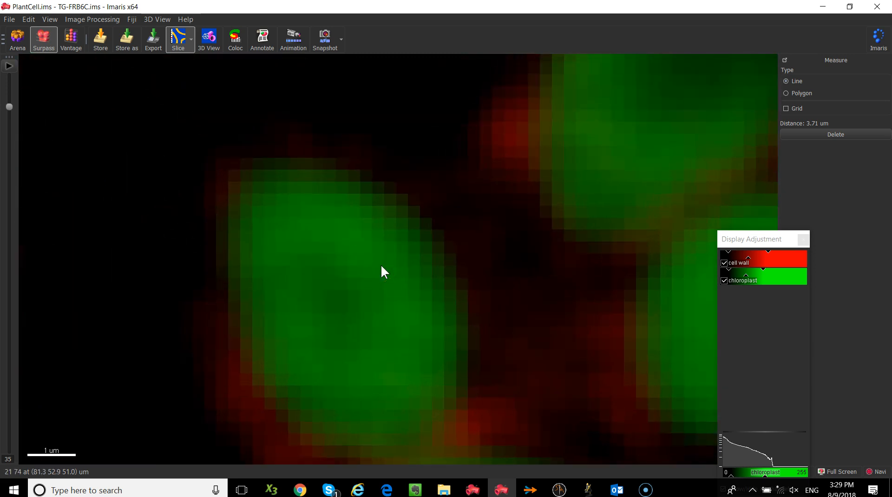
pyautogui.scroll(1, 381, 264)
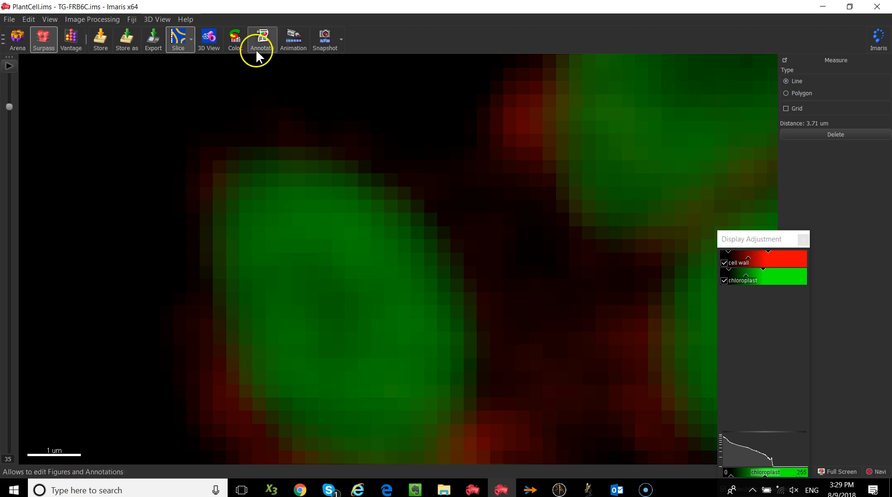
# Step: Turn Interpolate back on in the display preferences and return to the 3D view
pyautogui.click(9, 19)
pyautogui.click(37, 169)
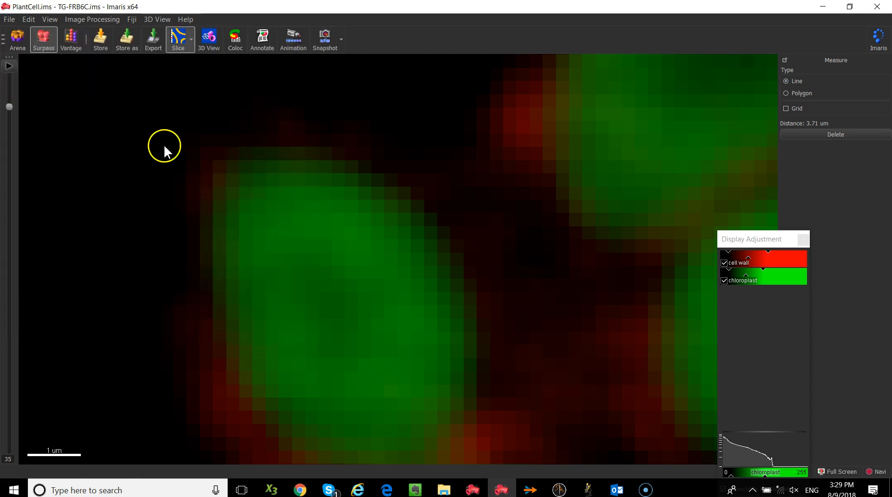
pyautogui.click(253, 70)
pyautogui.click(342, 96)
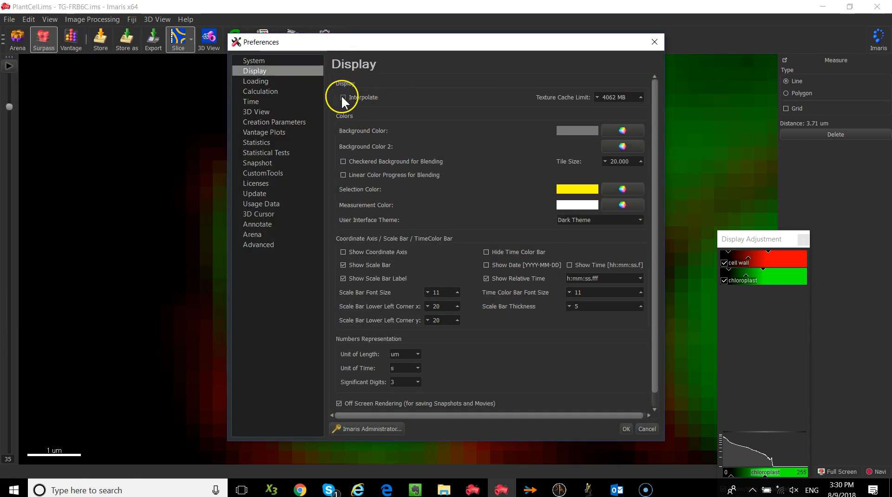
pyautogui.click(627, 428)
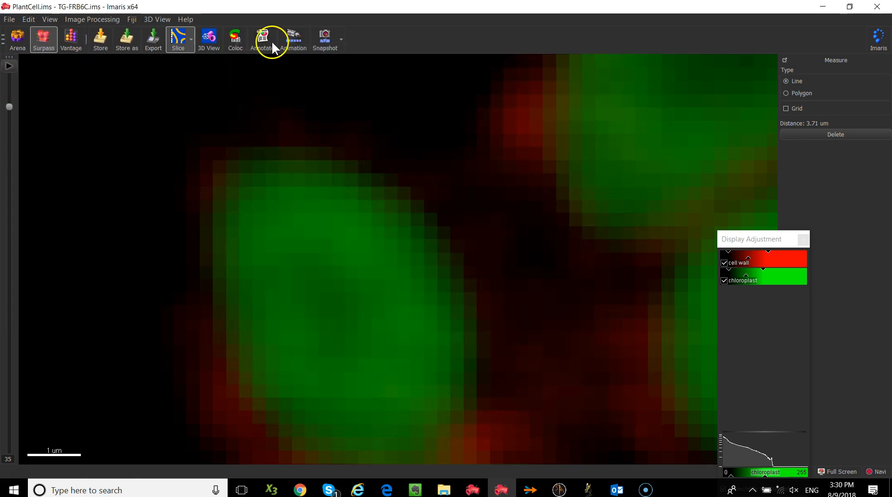
pyautogui.click(205, 40)
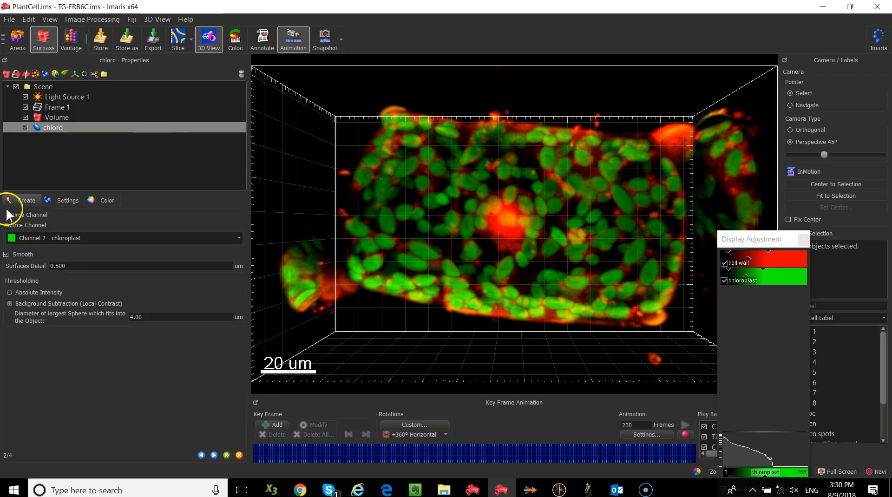
# Step: Regenerate the chloro background-subtraction threshold preview and examine touching chloroplasts up close in Navigate mode
pyautogui.click(73, 265)
pyautogui.click(90, 390)
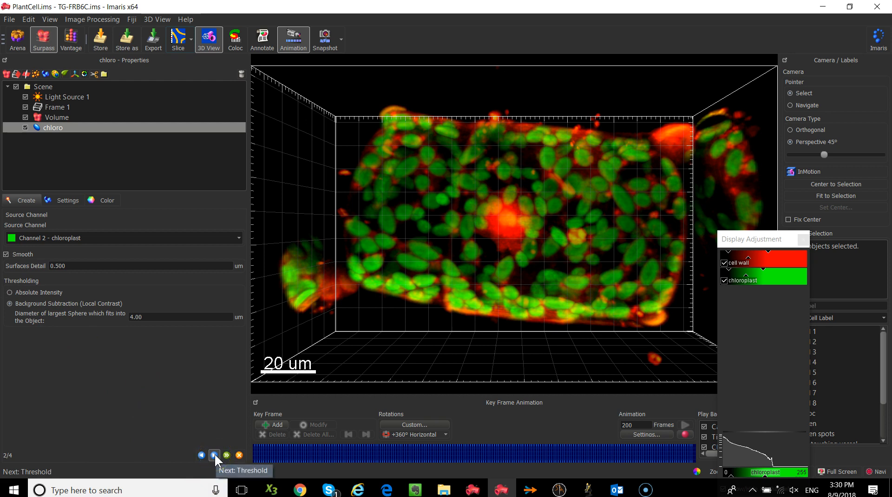
pyautogui.click(120, 311)
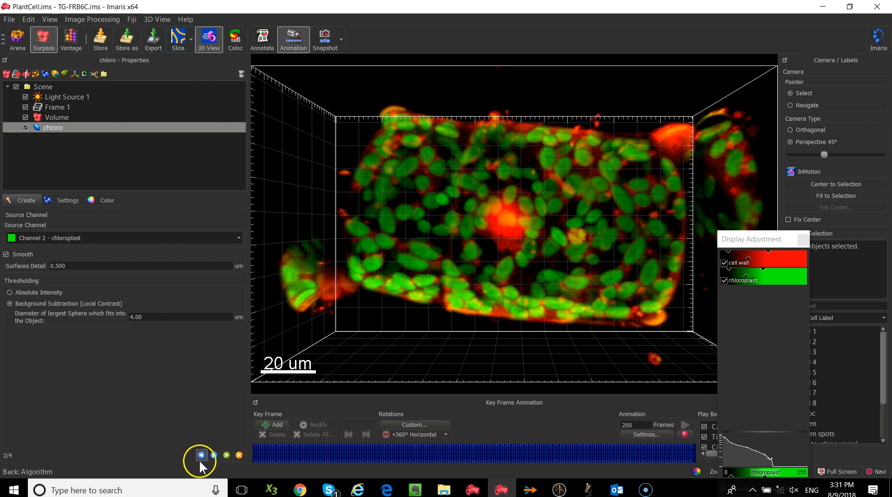
pyautogui.click(213, 454)
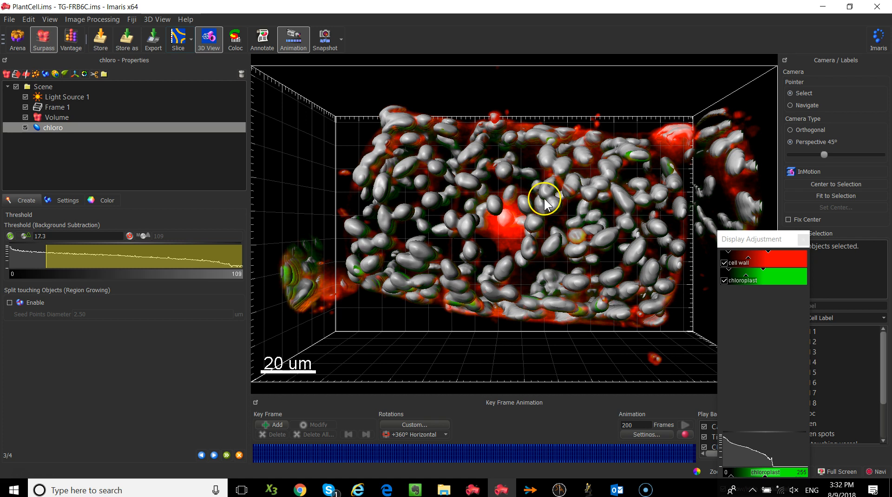
pyautogui.press('Escape')
pyautogui.scroll(5, 562, 207)
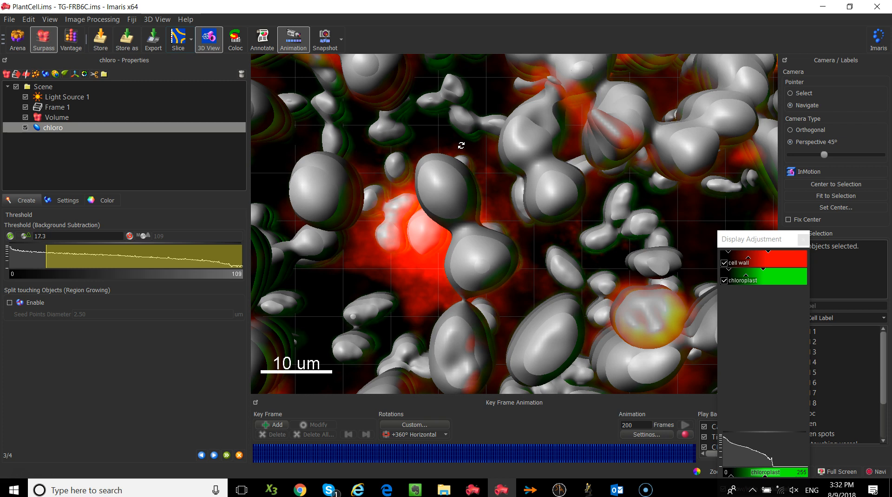
# Step: Enable splitting of touching objects for the chloro surface with a 4 um seed points diameter and try to compute the seed points
pyautogui.click(23, 300)
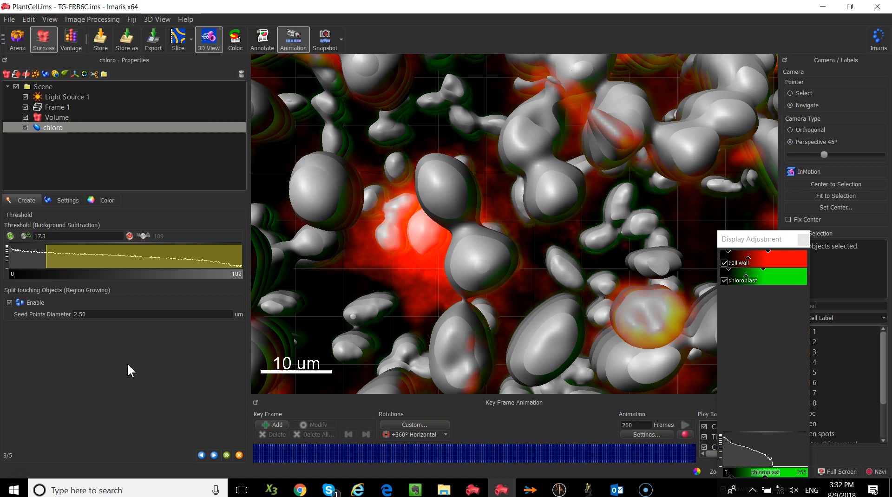
pyautogui.click(106, 311)
pyautogui.moveTo(106, 314); pyautogui.dragTo(34, 325)
pyautogui.write('4')
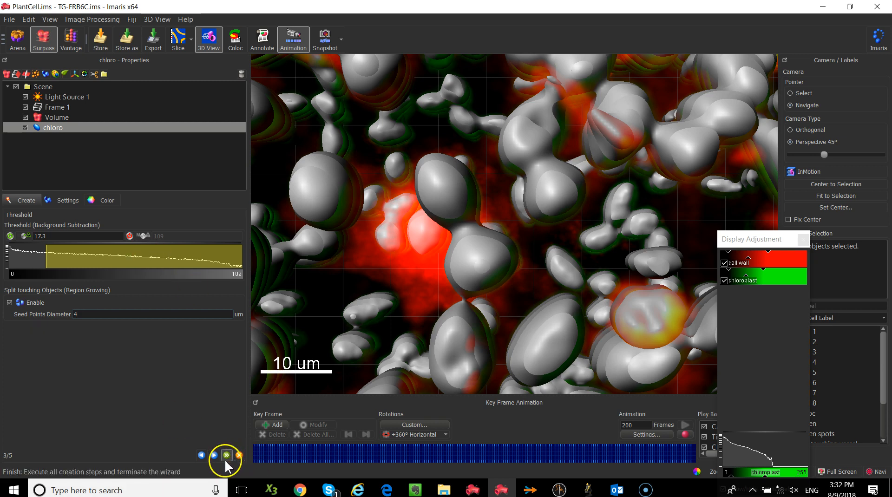
pyautogui.click(214, 455)
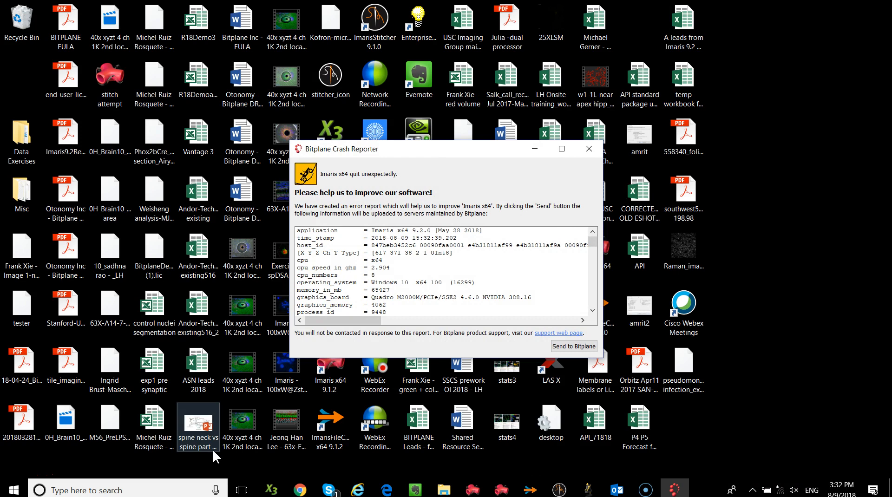
# Step: Switch to the Imaris Arena window and reopen the PlantCell image from the Imaris Demo Images
pyautogui.click(502, 491)
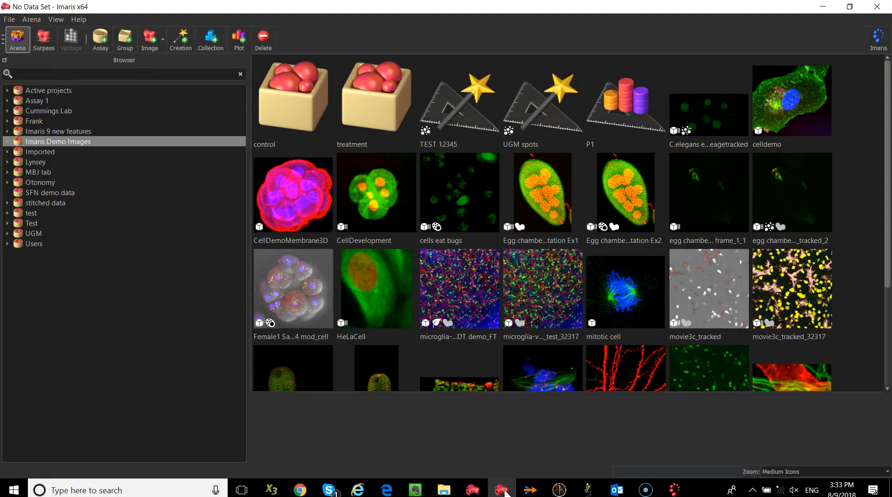
pyautogui.scroll(-3, 534, 335)
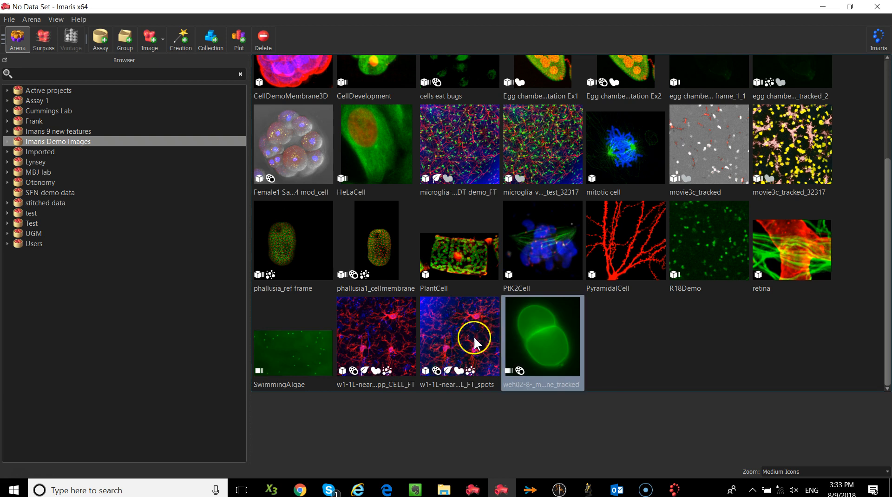
pyautogui.doubleClick(467, 254)
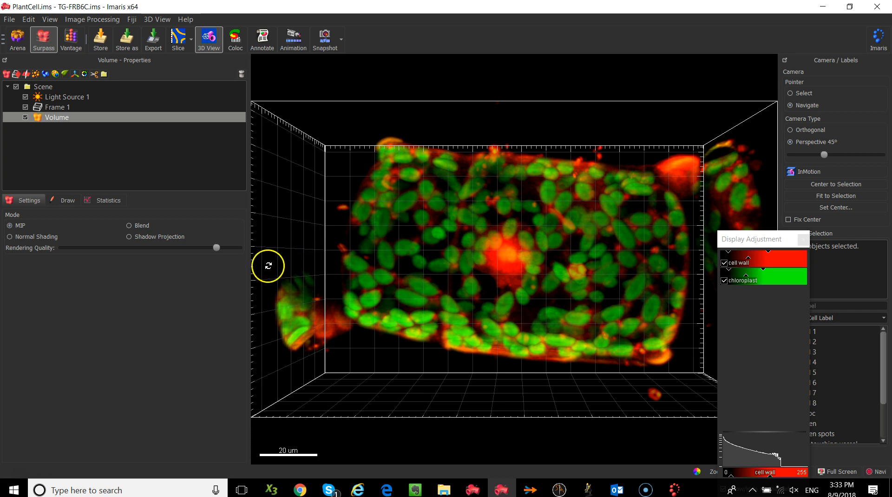
# Step: Create a new surface with Background Subtraction thresholding and a 4 um largest sphere diameter, and preview its threshold
pyautogui.click(46, 73)
pyautogui.click(212, 455)
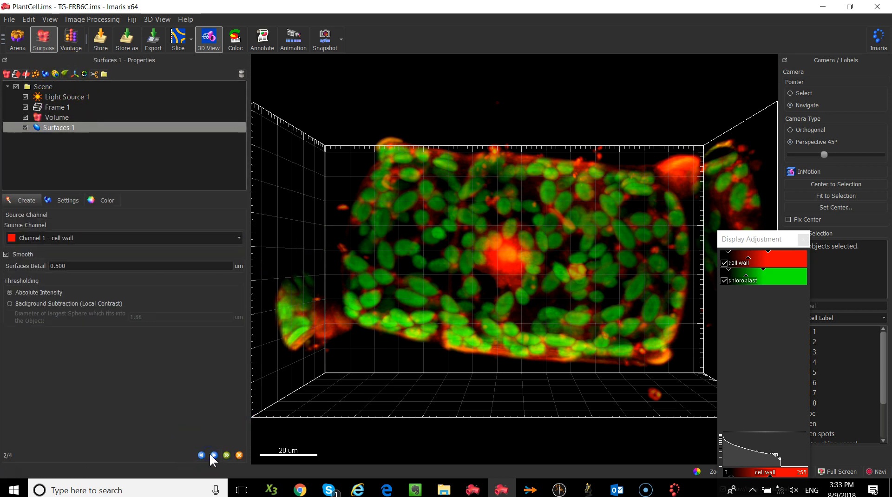
pyautogui.click(92, 303)
pyautogui.doubleClick(169, 316)
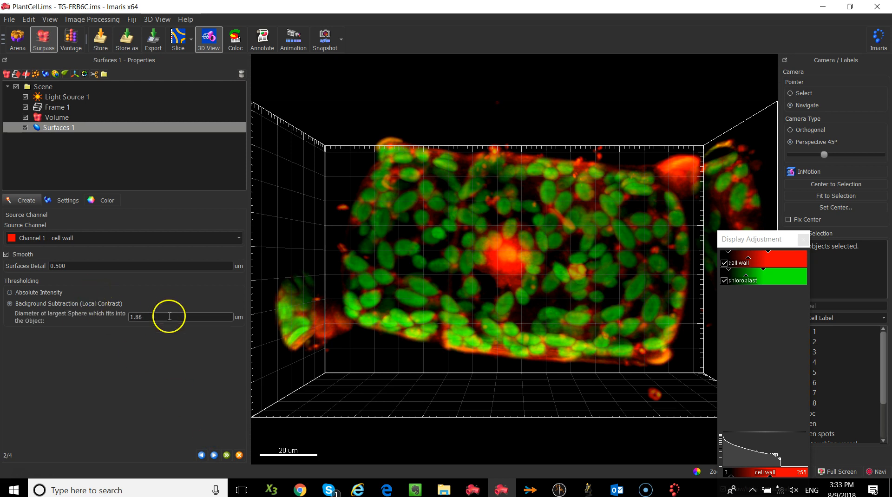
pyautogui.write('4')
pyautogui.click(214, 455)
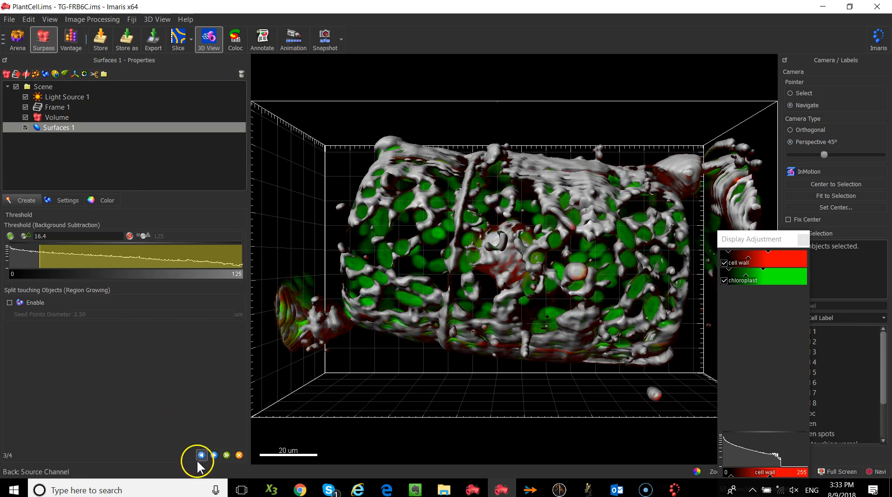
# Step: Change the new surface's source channel to Channel 2 - chloroplast and regenerate the threshold preview
pyautogui.click(201, 455)
pyautogui.click(70, 238)
pyautogui.click(70, 256)
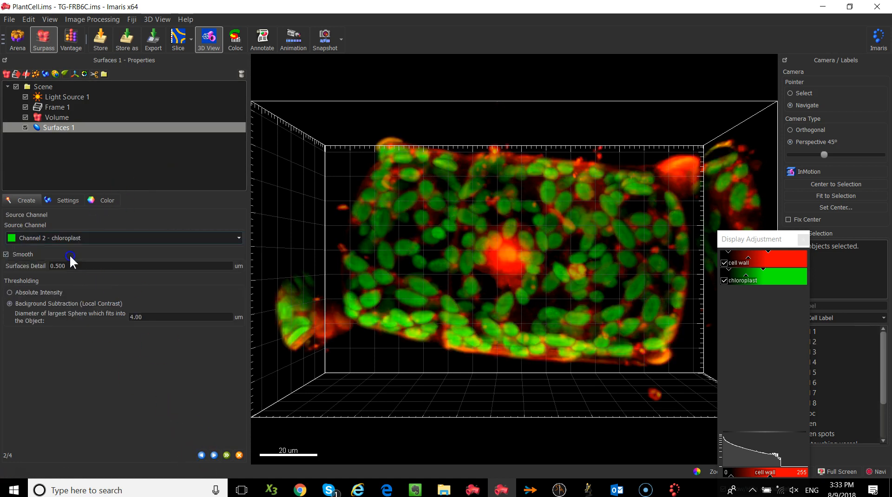
pyautogui.click(214, 455)
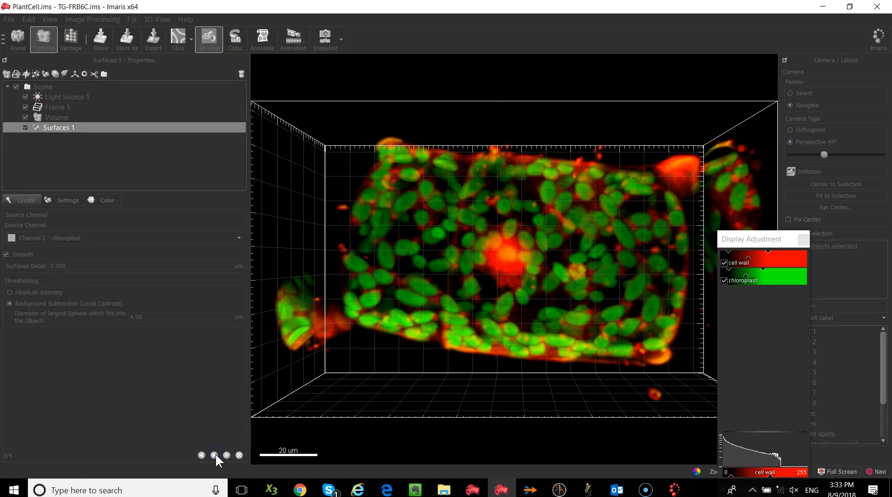
# Step: Enable splitting of touching objects with a 4 um seed points diameter and compute the seed points
pyautogui.click(30, 303)
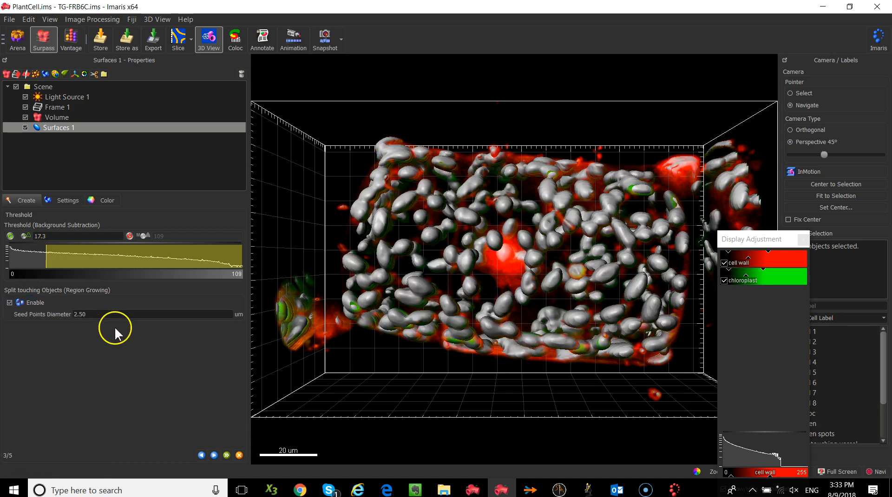
pyautogui.doubleClick(112, 318)
pyautogui.write('4')
pyautogui.click(214, 454)
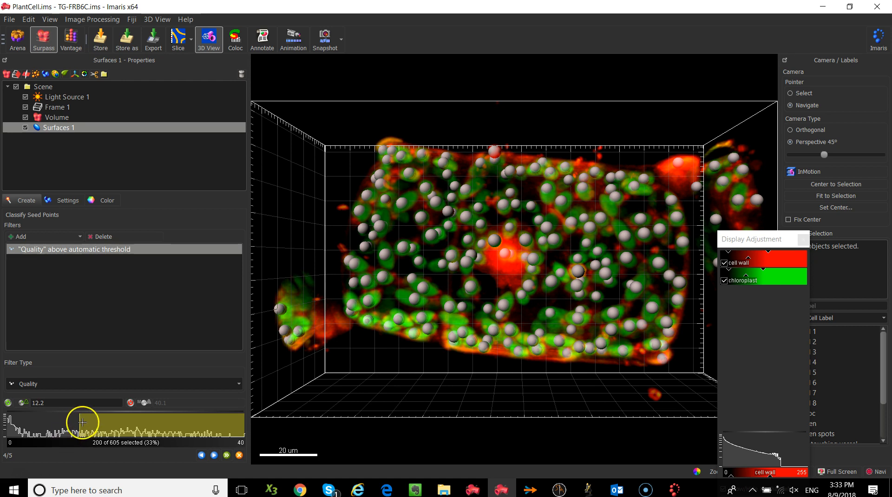
# Step: Lower the seed points' Quality filter to 10.0, inspect the chloroplasts lacking seeds up close, and lower the filter further to 8.84
pyautogui.moveTo(80, 426); pyautogui.dragTo(66, 427)
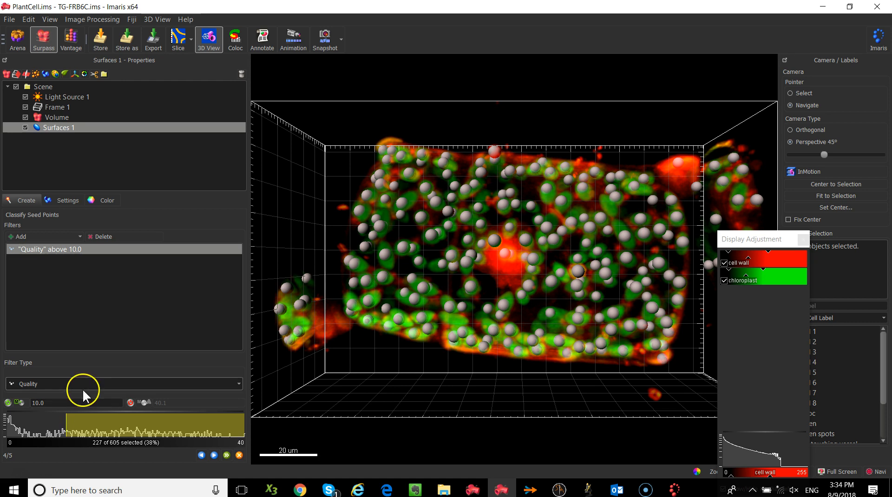
pyautogui.scroll(5, 449, 313)
pyautogui.scroll(3, 449, 312)
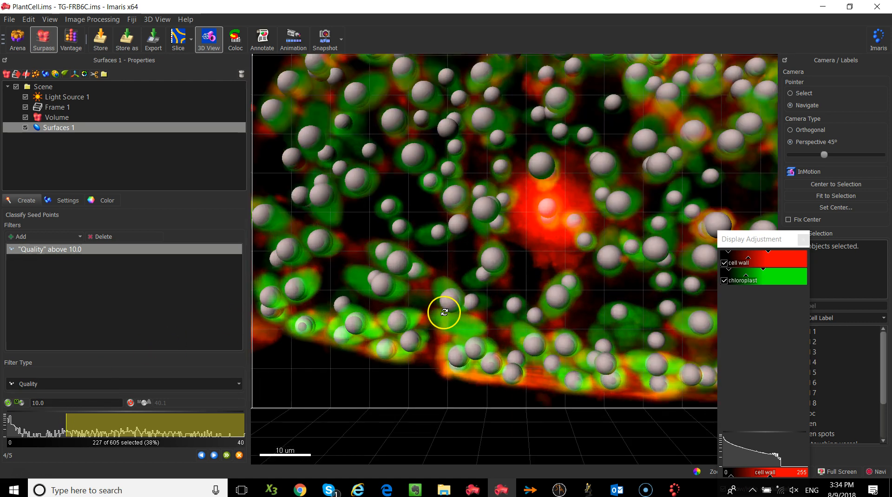
pyautogui.scroll(2, 426, 304)
pyautogui.scroll(2, 426, 305)
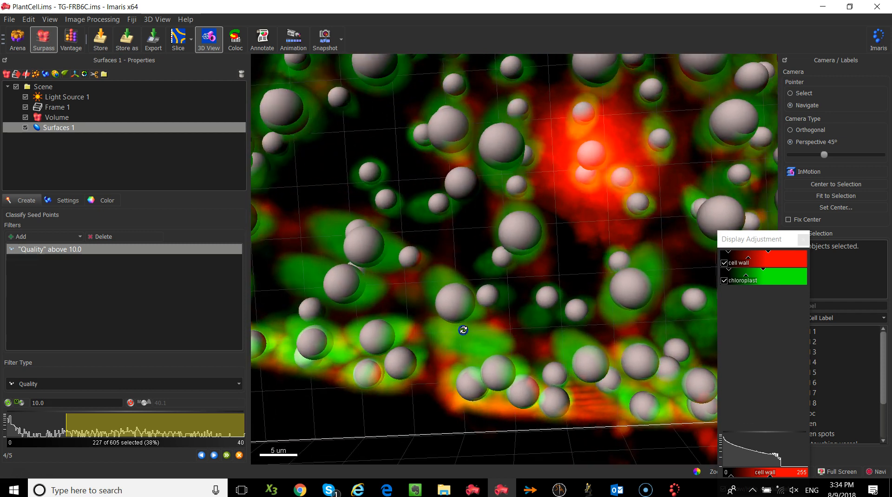
pyautogui.scroll(2, 522, 308)
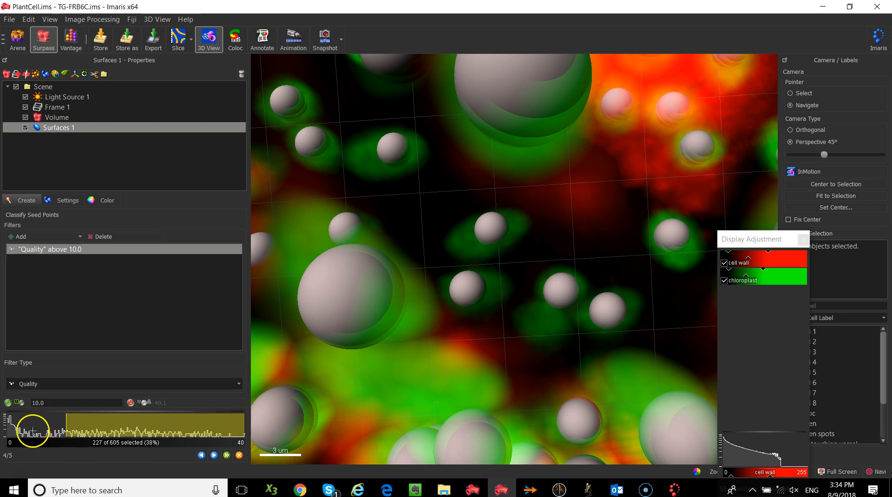
pyautogui.moveTo(66, 432)
pyautogui.mouseDown()
pyautogui.moveTo(51, 435)
pyautogui.moveTo(61, 435)
pyautogui.mouseUp()
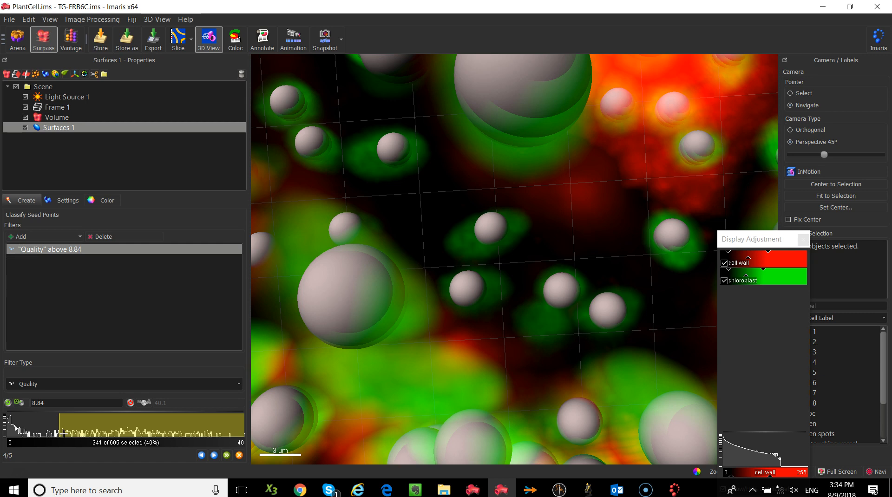
# Step: Reduce the seed points diameter to 3.5 um and recompute the seed points
pyautogui.click(202, 456)
pyautogui.moveTo(110, 316); pyautogui.dragTo(13, 315)
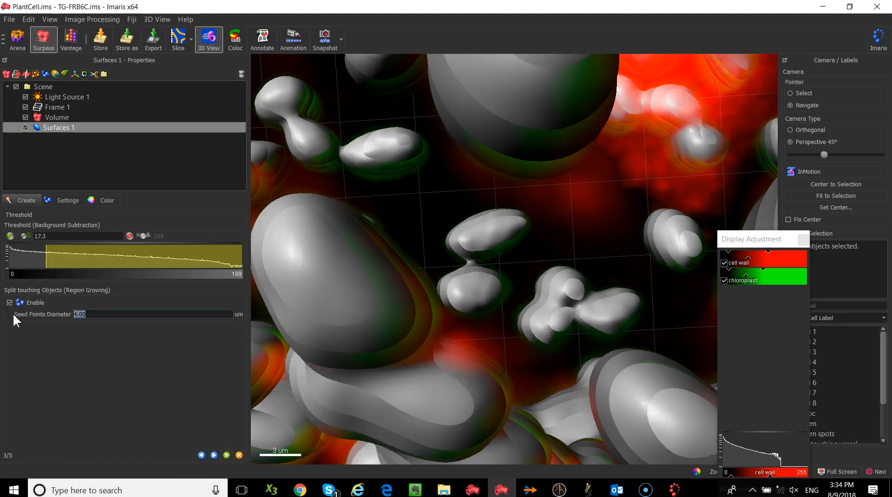
pyautogui.write('3.5')
pyautogui.click(214, 455)
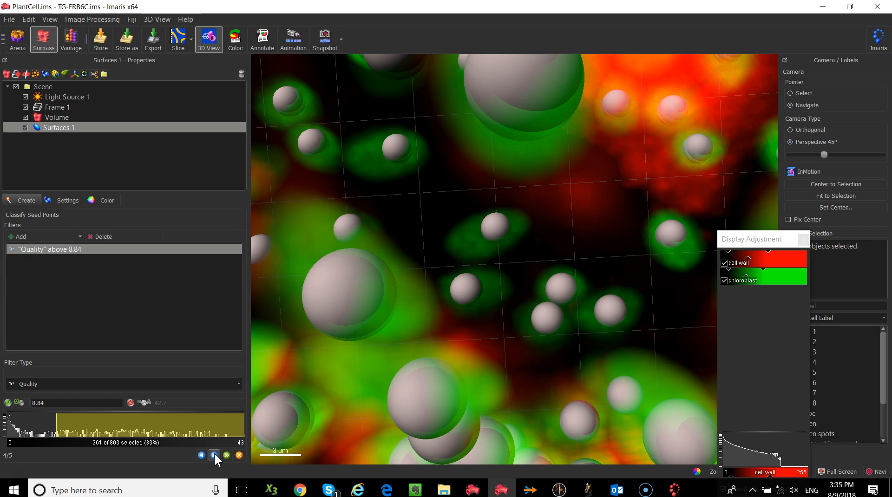
# Step: Review the seed points across the cell, generate the split surfaces with Quality above 8.84, and inspect the separated chloroplasts up close
pyautogui.moveTo(285, 420); pyautogui.dragTo(455, 260)
pyautogui.scroll(-4, 454, 260)
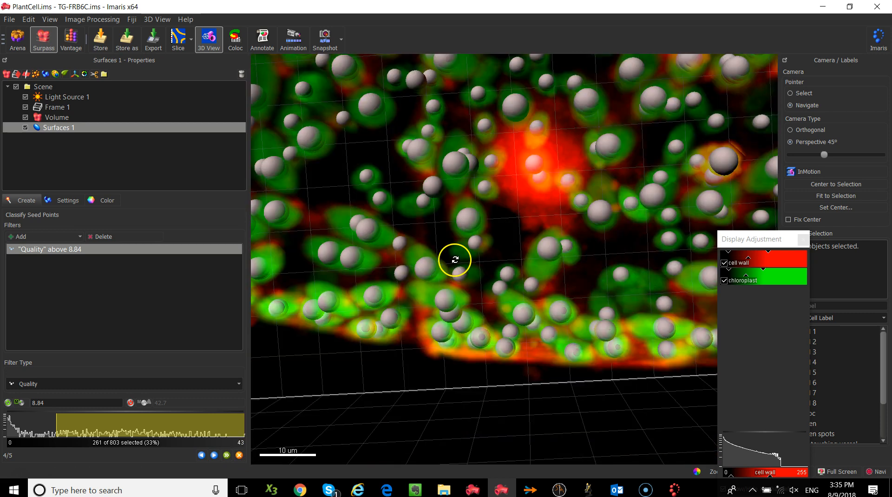
pyautogui.moveTo(589, 231); pyautogui.dragTo(535, 347, button='right')
pyautogui.moveTo(536, 347); pyautogui.dragTo(534, 319)
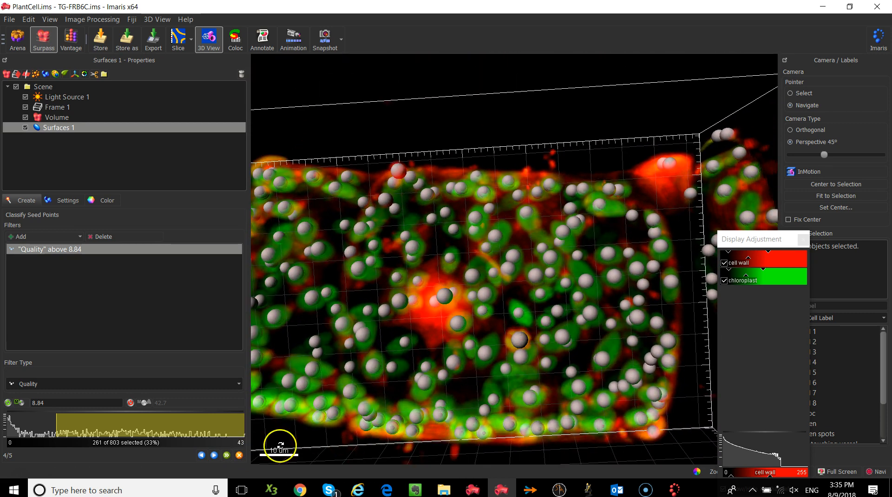
pyautogui.click(214, 455)
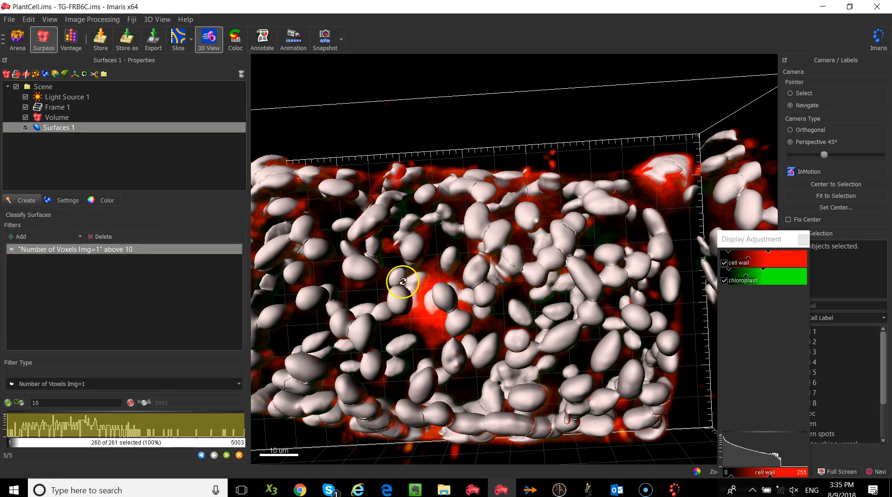
pyautogui.scroll(5, 481, 294)
pyautogui.scroll(5, 482, 295)
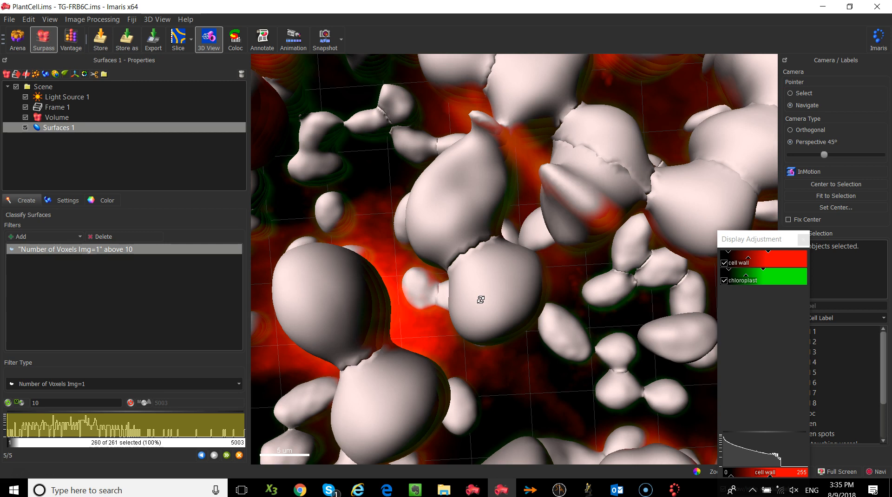
pyautogui.scroll(-10, 481, 300)
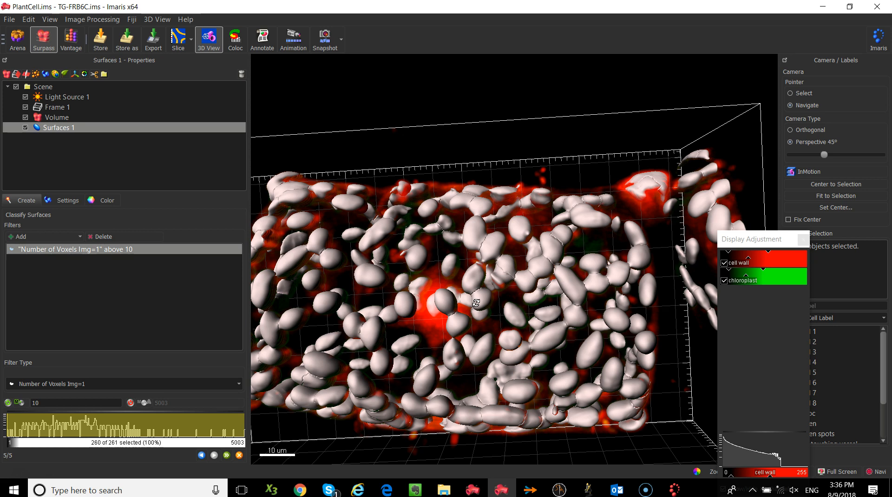
# Step: Set the Number of Voxels filter's lower limit to 1 and enable its upper limit at 5003
pyautogui.click(435, 289)
pyautogui.click(25, 439)
pyautogui.click(14, 441)
pyautogui.moveTo(9, 423); pyautogui.dragTo(7, 455)
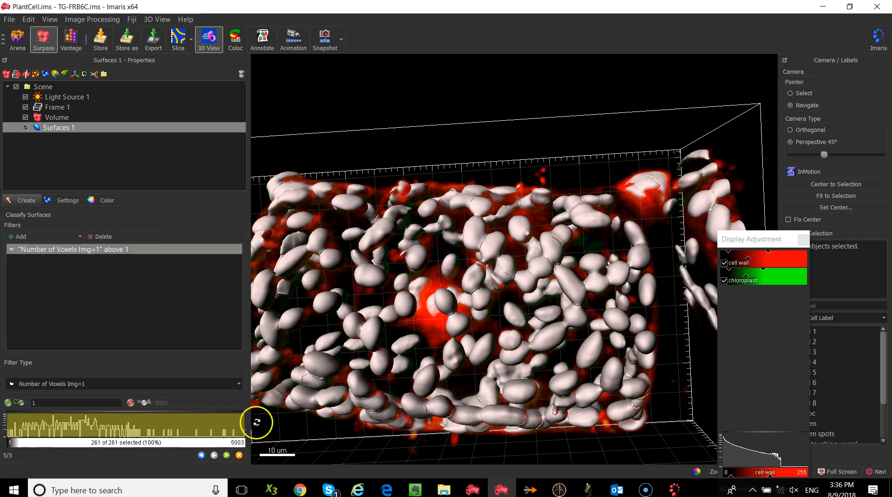
pyautogui.moveTo(242, 425)
pyautogui.mouseDown()
pyautogui.moveTo(125, 433)
pyautogui.moveTo(251, 433)
pyautogui.mouseUp()
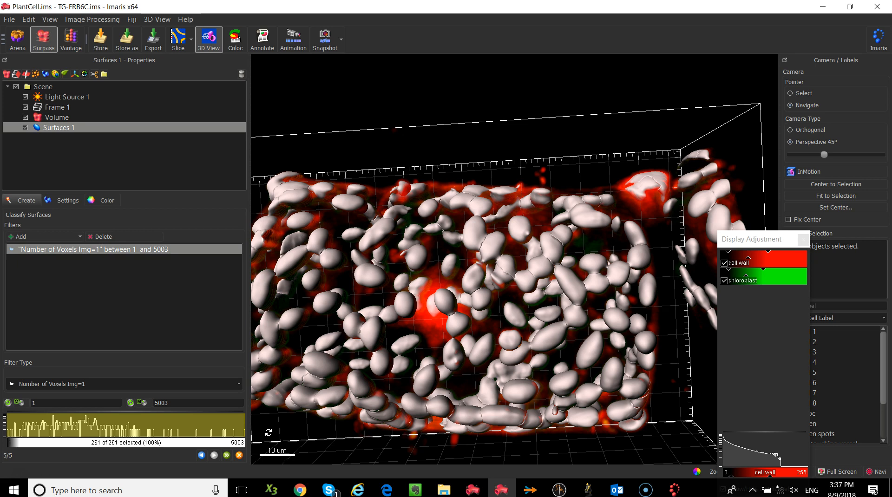
# Step: Add a second surface filter of type Distance to Image Border XY Img=1 with a lower threshold of 7.96 um
pyautogui.click(40, 237)
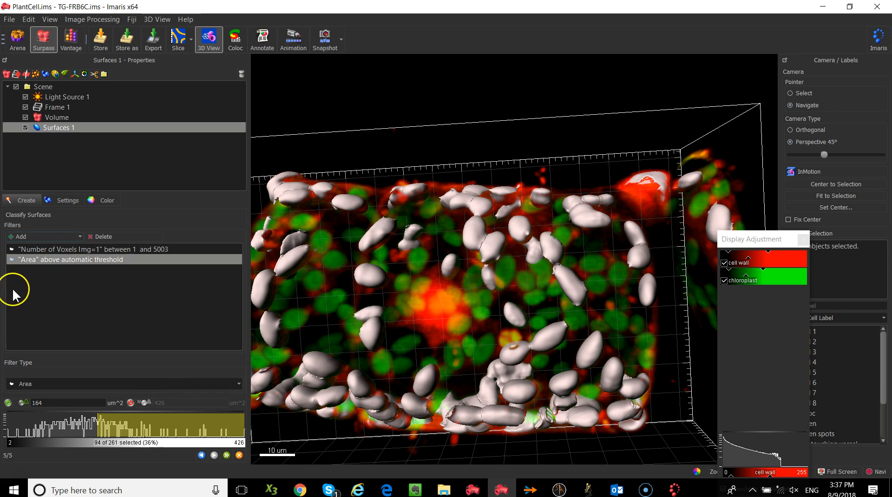
pyautogui.click(31, 260)
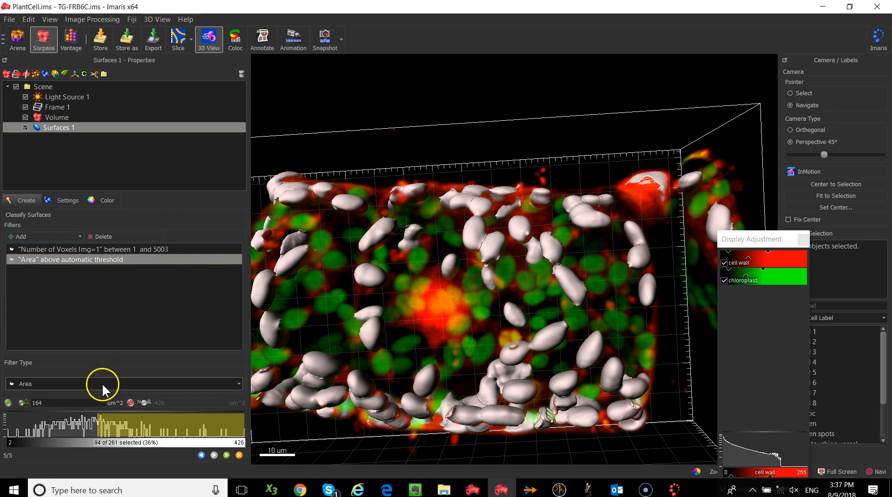
pyautogui.click(107, 384)
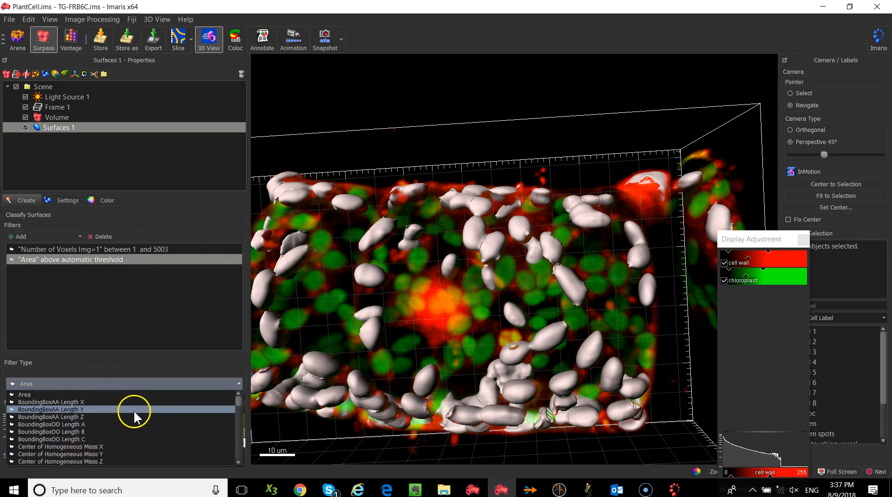
pyautogui.scroll(-4, 142, 415)
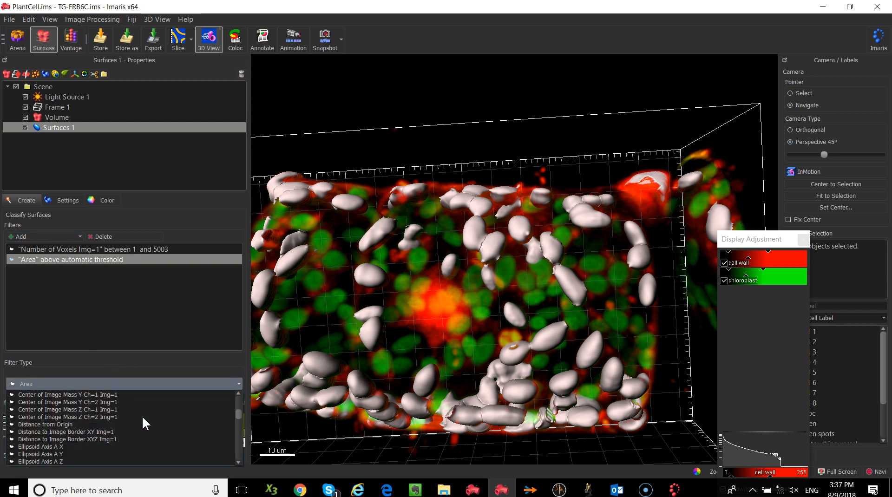
pyautogui.click(119, 431)
pyautogui.moveTo(121, 430); pyautogui.dragTo(51, 421)
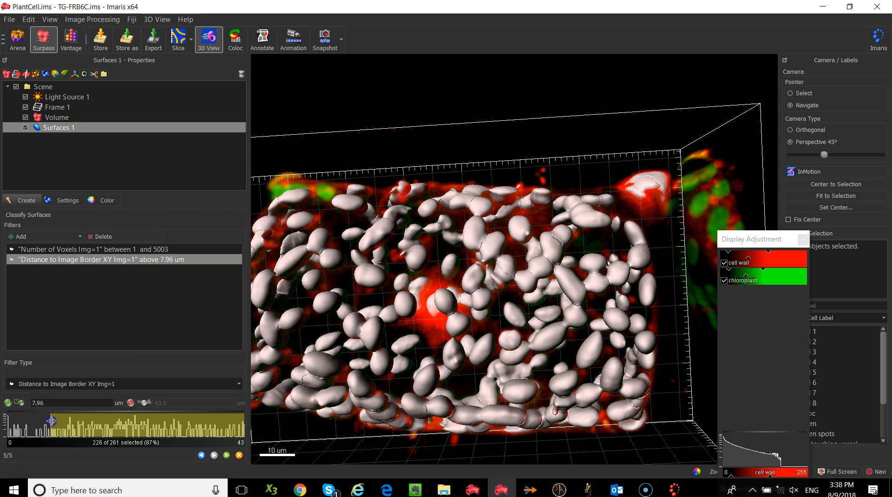
# Step: Try border distance thresholds of 0.00, 10.0 and 3.94 um to exclude surfaces near the image edge
pyautogui.moveTo(51, 421); pyautogui.dragTo(8, 421)
pyautogui.moveTo(57, 403); pyautogui.dragTo(8, 369)
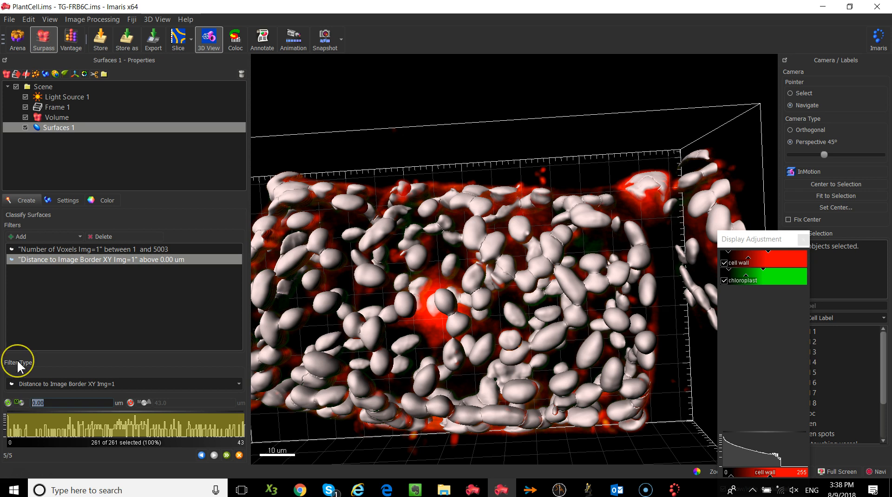
pyautogui.write('19')
pyautogui.press('BackSpace')
pyautogui.write('0')
pyautogui.press('Return')
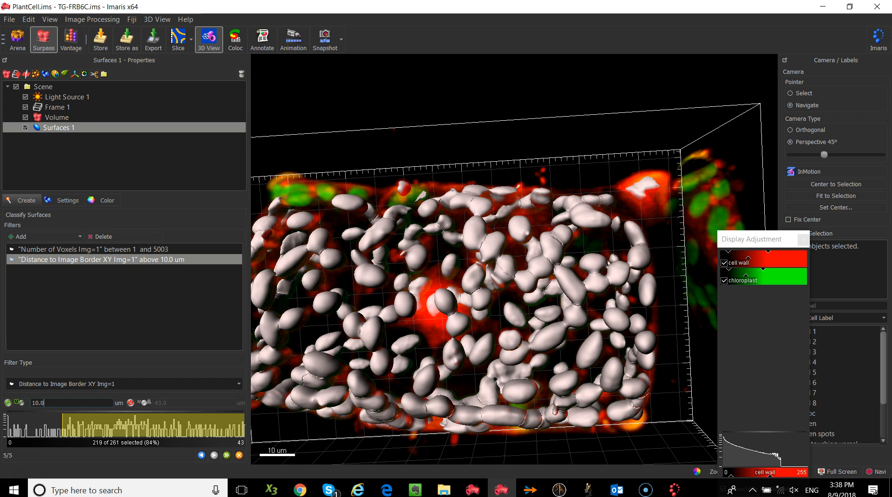
pyautogui.moveTo(63, 422); pyautogui.dragTo(29, 433)
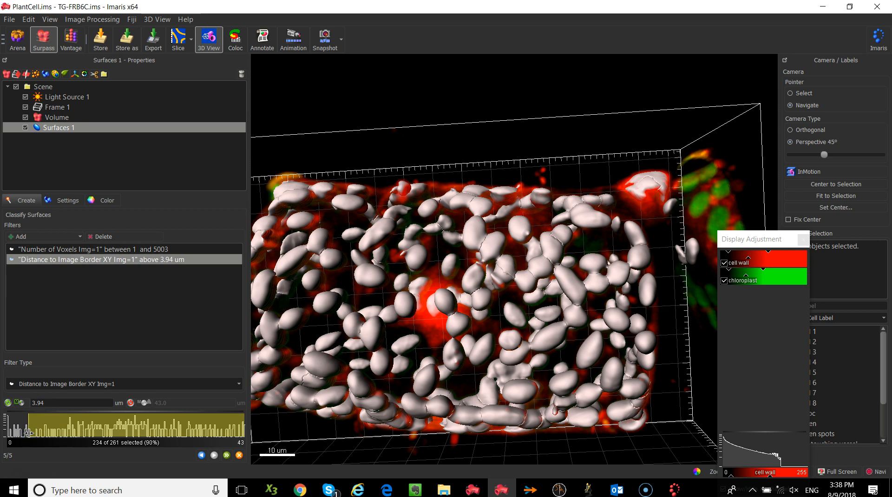
# Step: Delete both the border distance and voxel count filters and finish creating the chloroplast surfaces
pyautogui.click(101, 236)
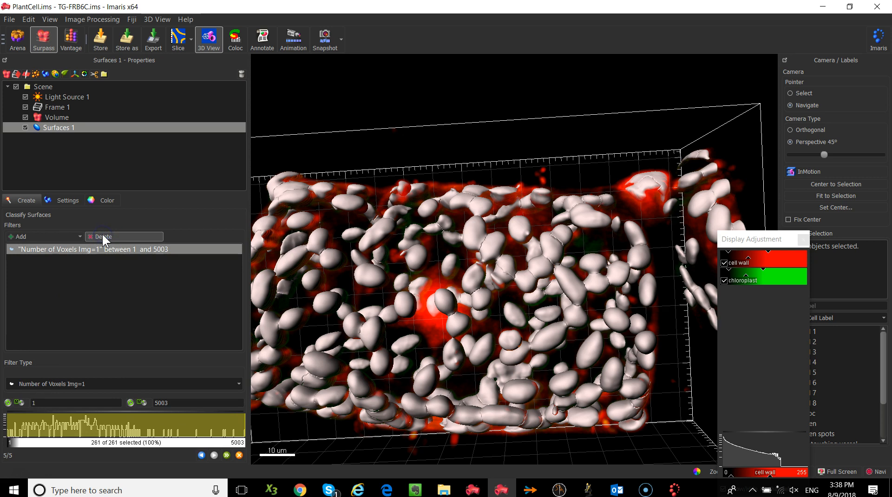
pyautogui.click(103, 237)
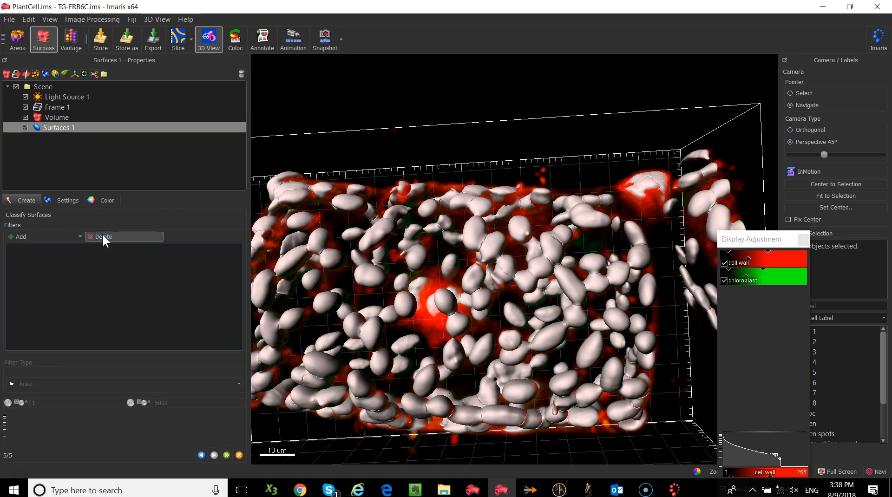
pyautogui.click(226, 455)
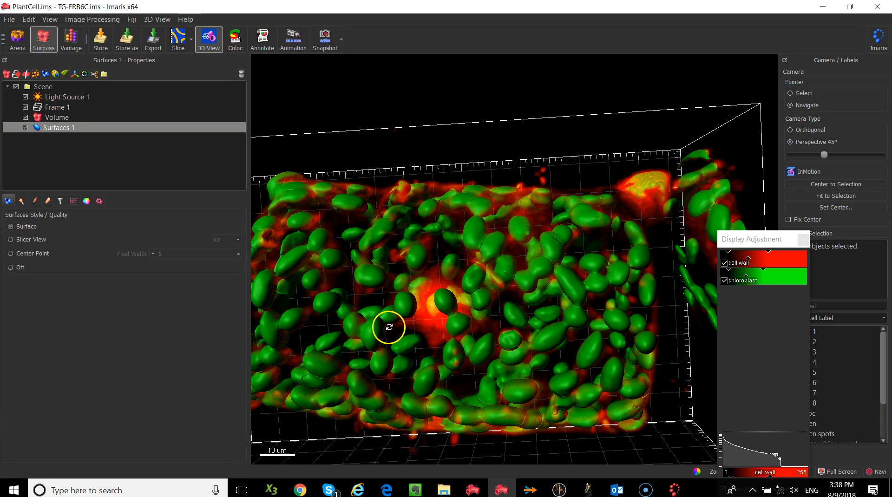
# Step: Hide the Volume so that the chloroplast surfaces can be viewed on their own
pyautogui.click(26, 118)
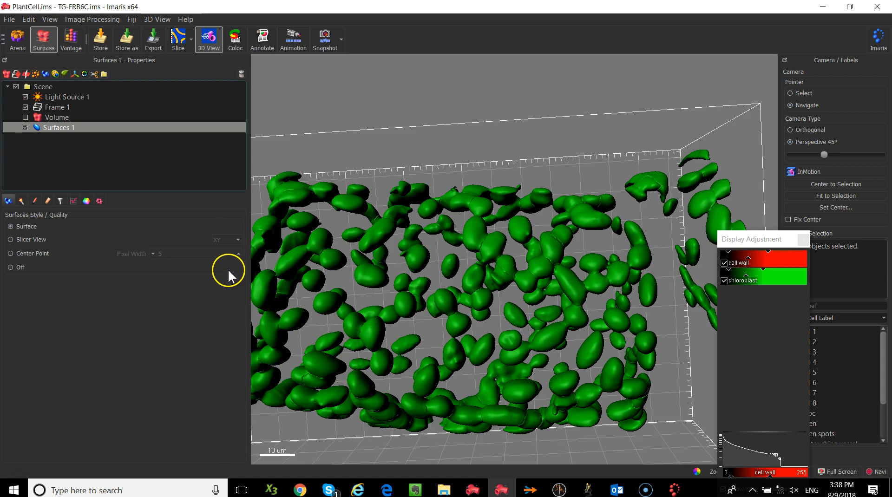
pyautogui.scroll(-5, 564, 235)
pyautogui.moveTo(522, 255); pyautogui.dragTo(493, 252)
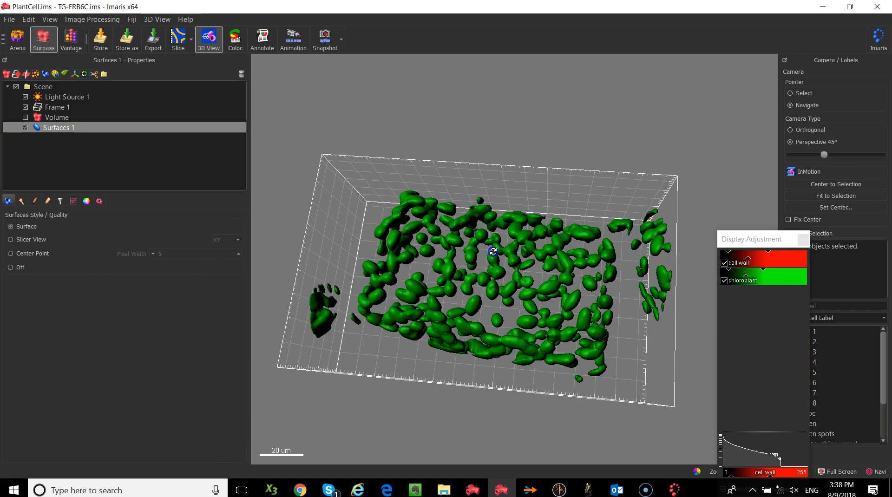
# Step: Examine the surfaces' overall statistics, the detailed Area values per surface, and the other available statistics
pyautogui.click(73, 201)
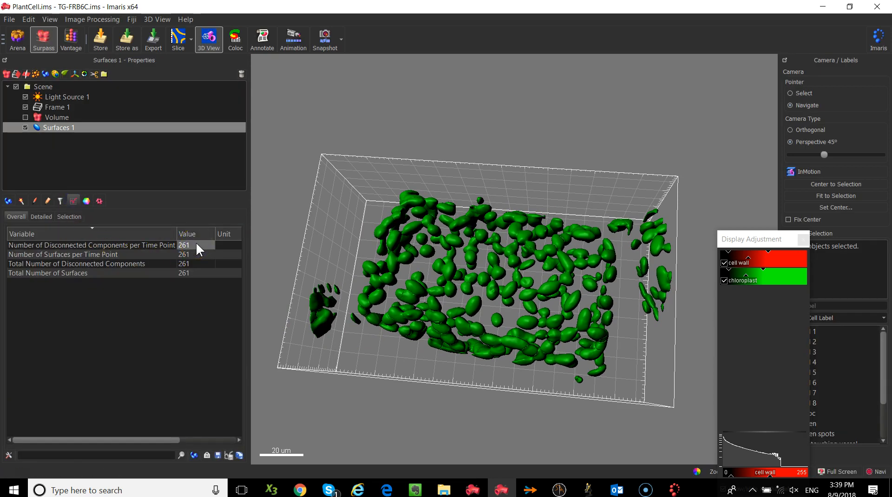
pyautogui.click(183, 245)
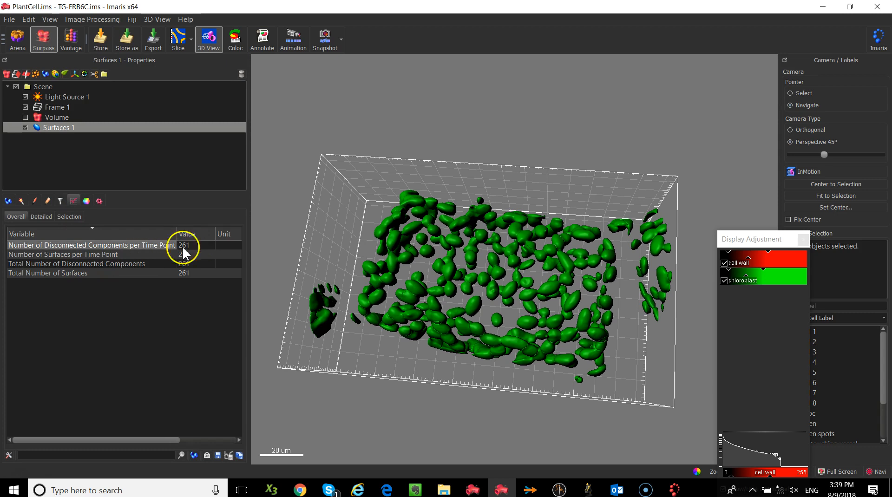
pyautogui.click(42, 217)
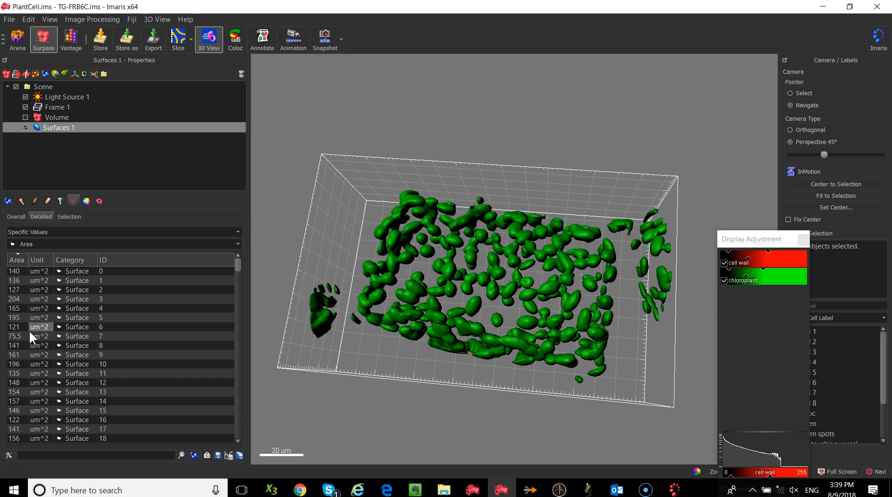
pyautogui.click(91, 244)
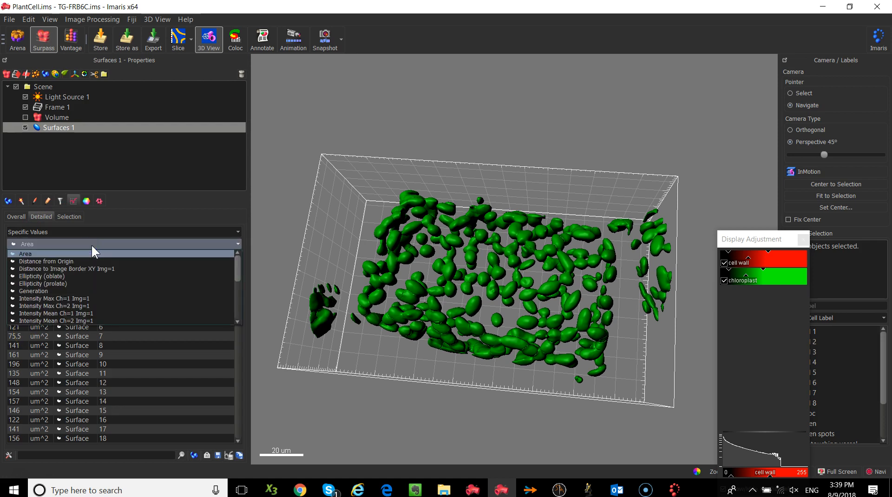
pyautogui.click(91, 244)
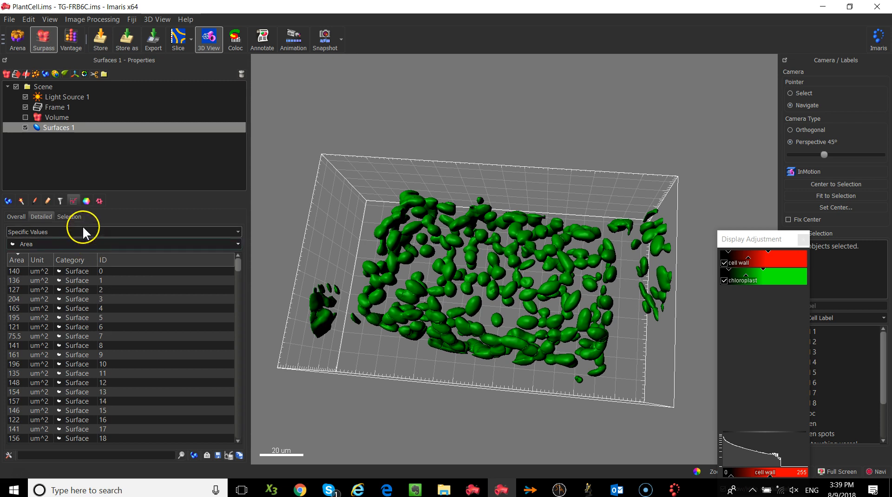
# Step: Add a filter to the finished surfaces selecting those with Intensity Mean Ch=1 Img=1 above 35.5
pyautogui.click(59, 199)
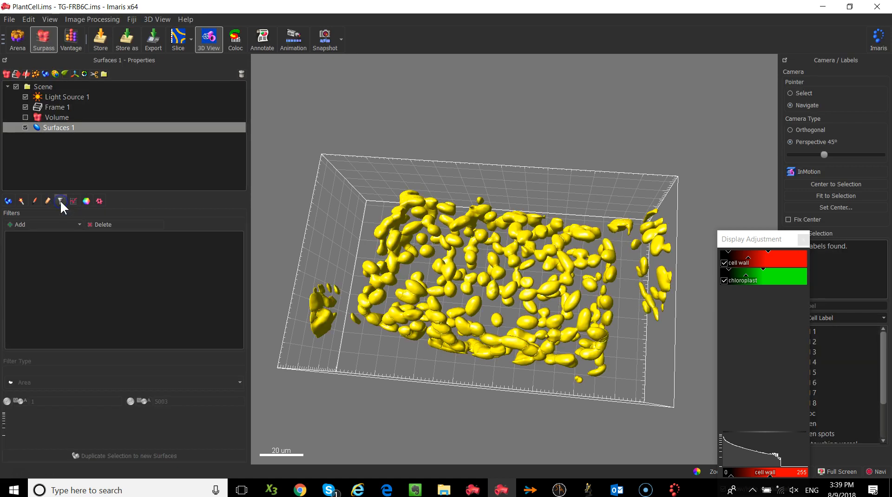
pyautogui.click(48, 224)
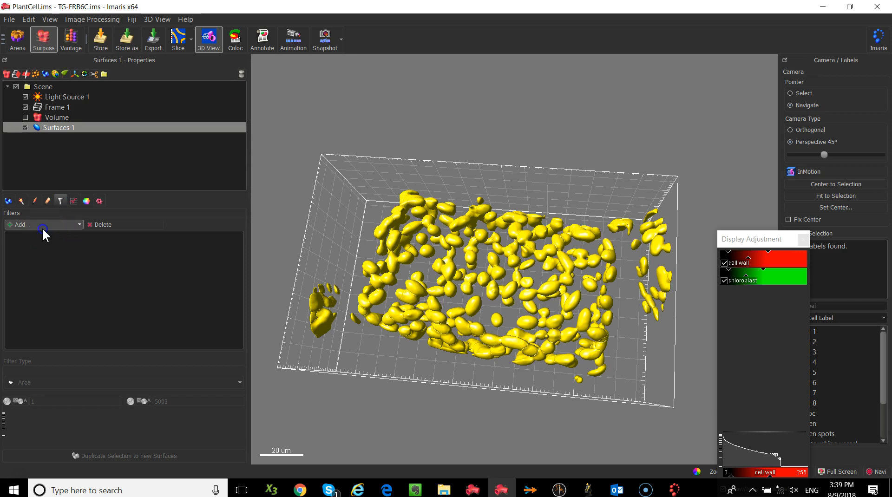
pyautogui.click(105, 436)
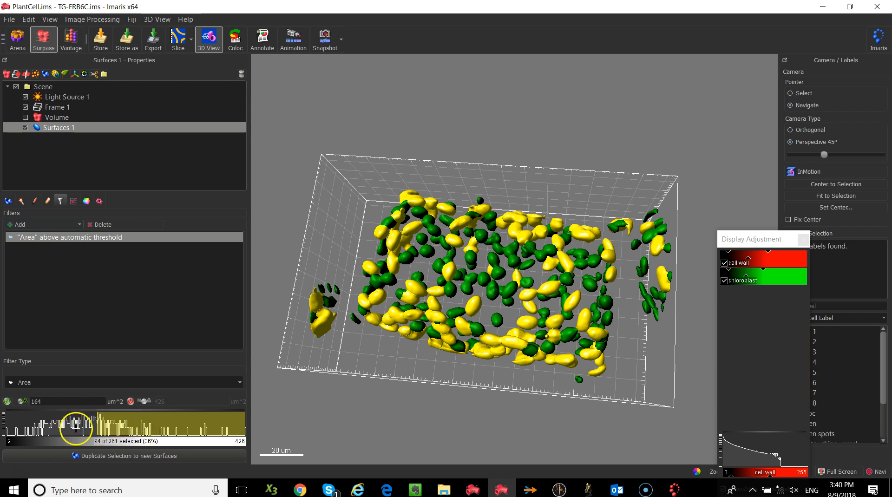
pyautogui.click(56, 380)
pyautogui.scroll(-7, 55, 424)
pyautogui.scroll(-2, 52, 431)
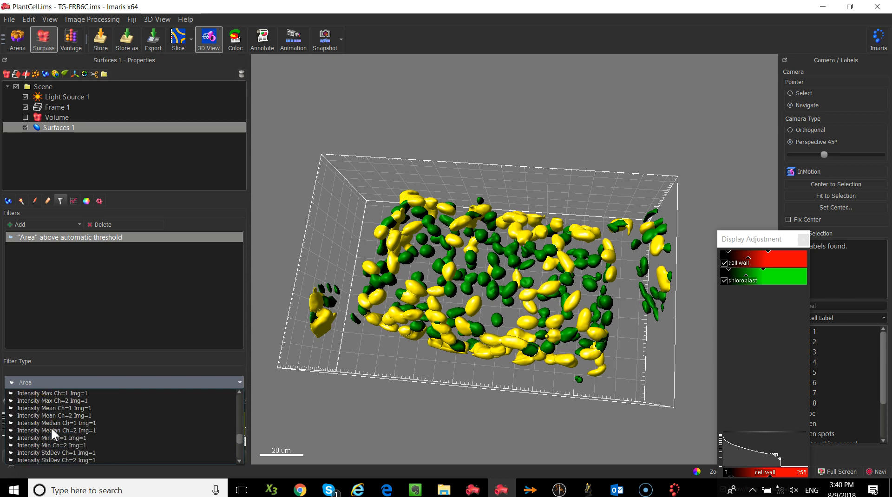
pyautogui.click(56, 417)
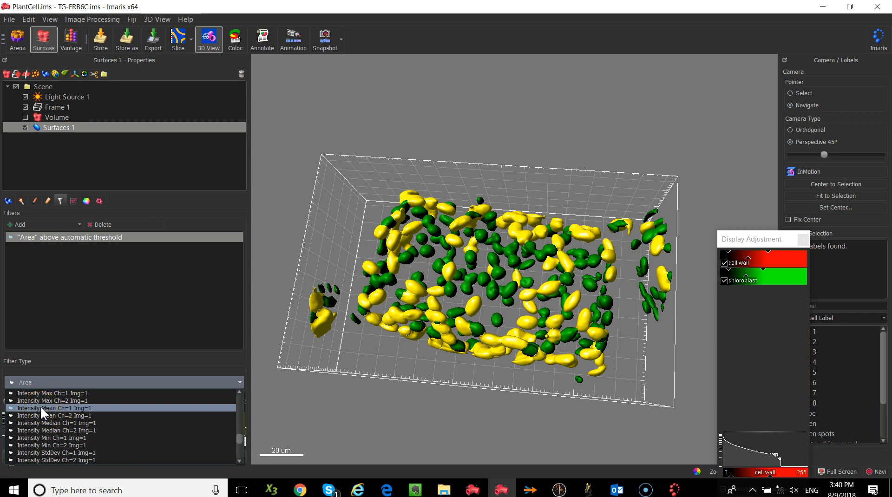
pyautogui.click(41, 408)
pyautogui.moveTo(107, 418); pyautogui.dragTo(56, 449)
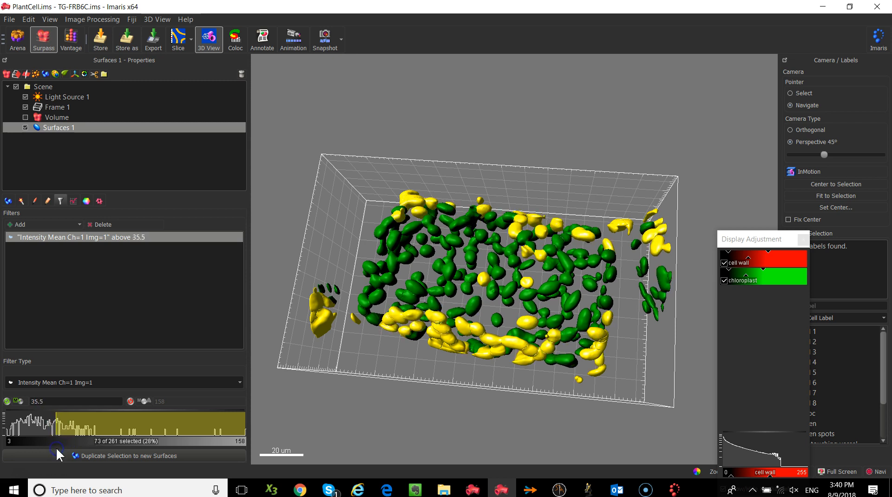
# Step: Duplicate the filtered selection to new surfaces, hide the duplicate, and show the original Surfaces 1 again
pyautogui.click(93, 453)
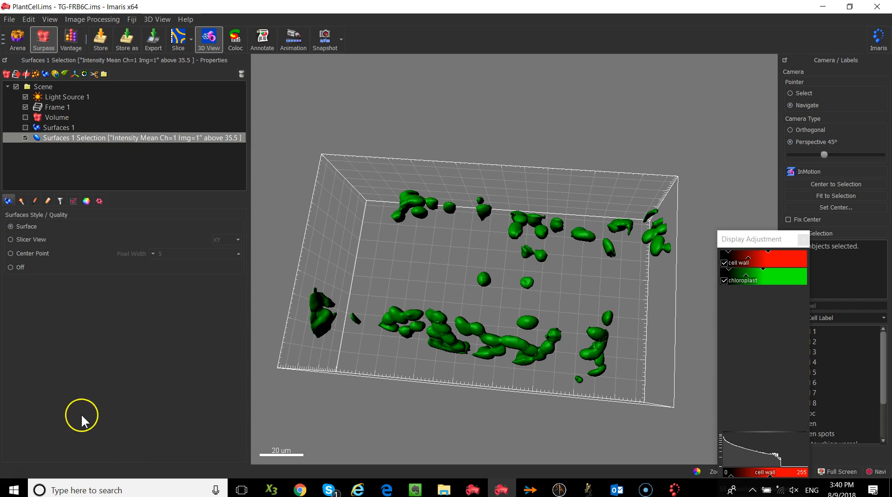
pyautogui.click(25, 138)
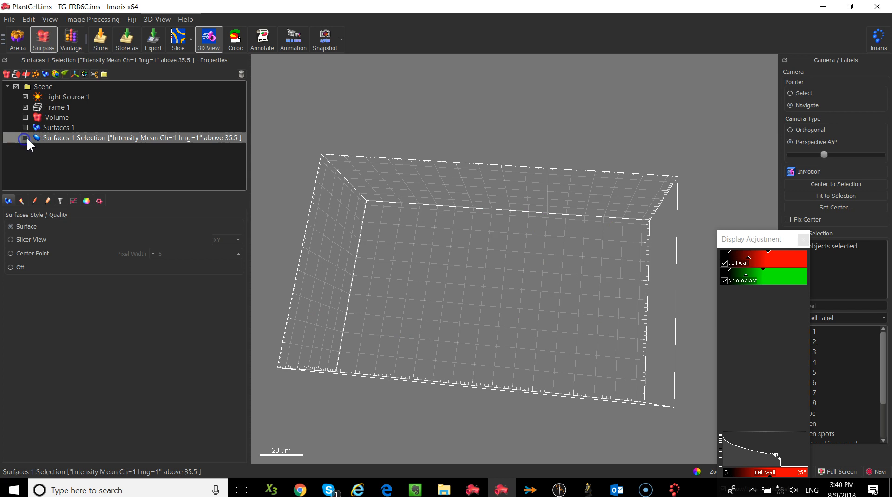
pyautogui.click(25, 127)
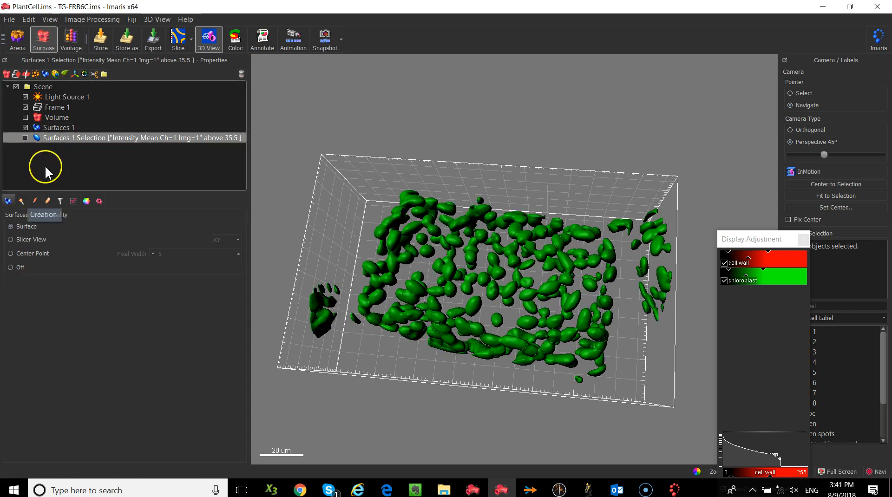
# Step: Try to open the filters of the duplicated surfaces, and select Surfaces 1 with its filter view active
pyautogui.click(60, 200)
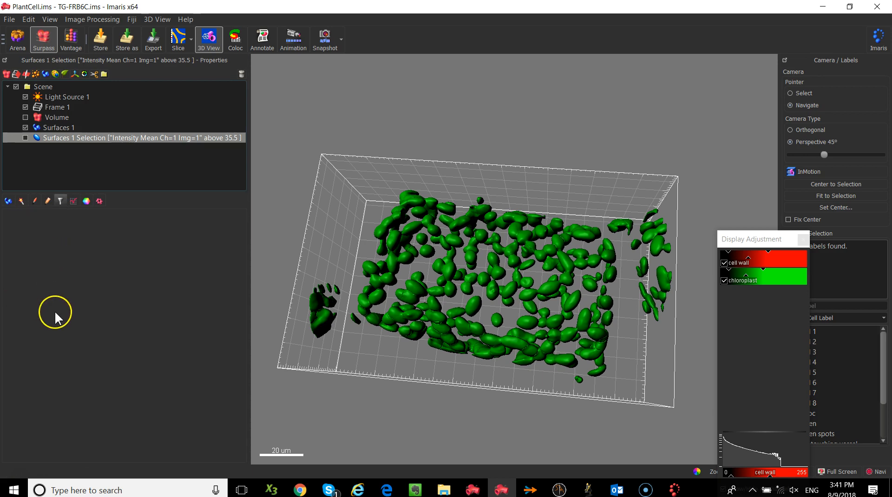
pyautogui.click(103, 158)
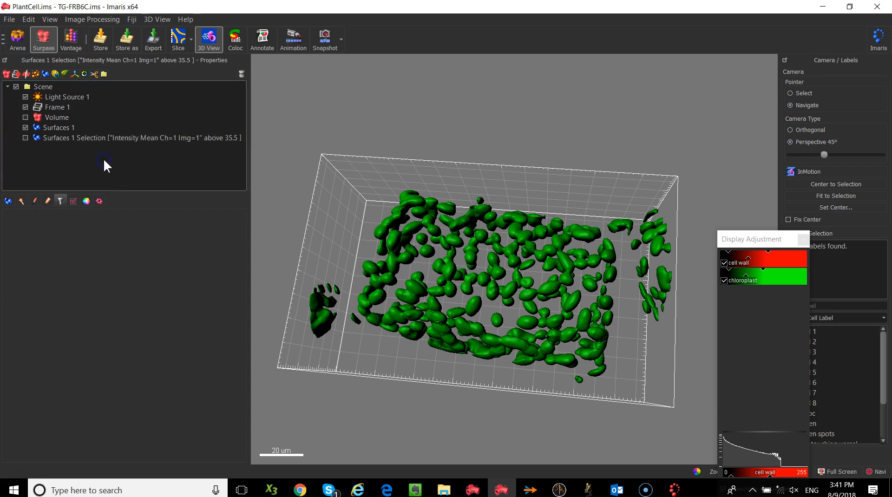
pyautogui.click(73, 201)
pyautogui.click(61, 200)
pyautogui.click(46, 175)
pyautogui.click(50, 127)
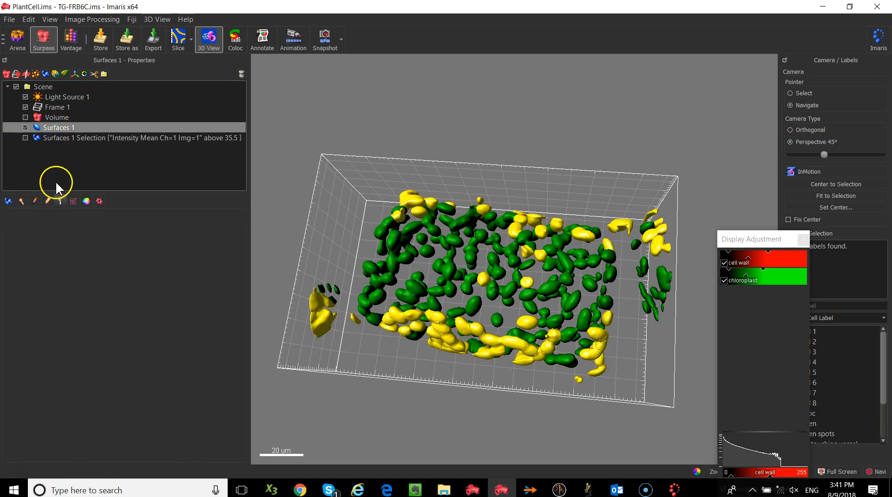
# Step: Show the duplicated surfaces again, check their filter view, and reselect Surfaces 1
pyautogui.click(25, 138)
pyautogui.click(69, 137)
pyautogui.click(45, 203)
pyautogui.click(61, 201)
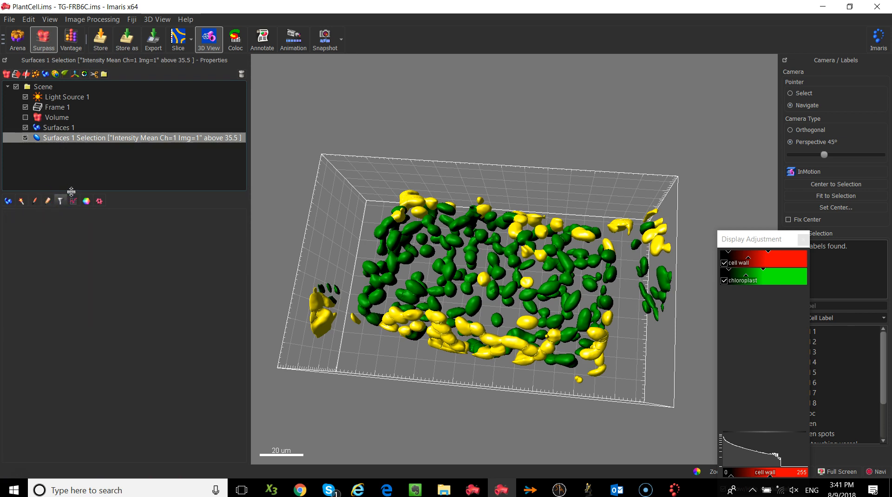
pyautogui.click(71, 177)
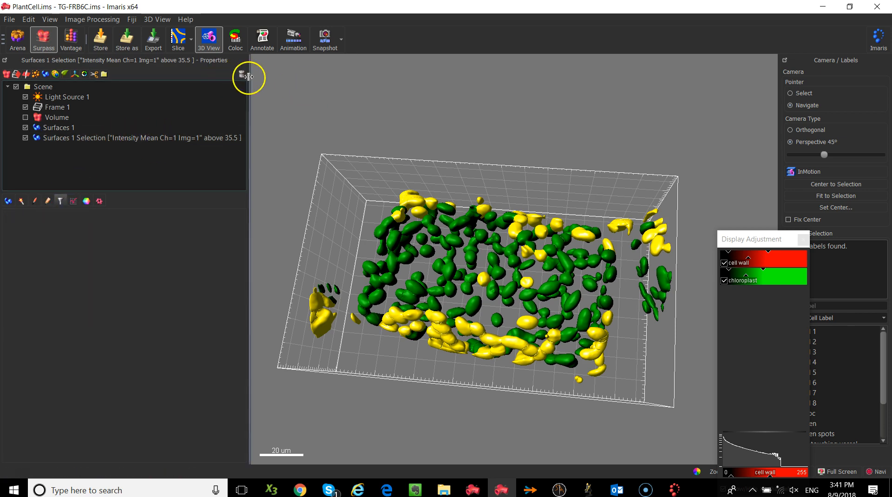
pyautogui.click(74, 128)
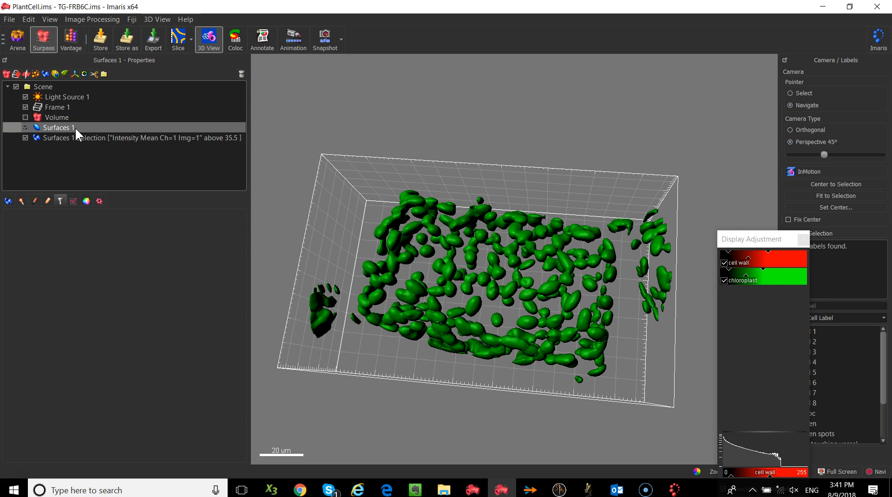
# Step: Show the detailed Area statistics for each object in Surfaces 1
pyautogui.click(47, 199)
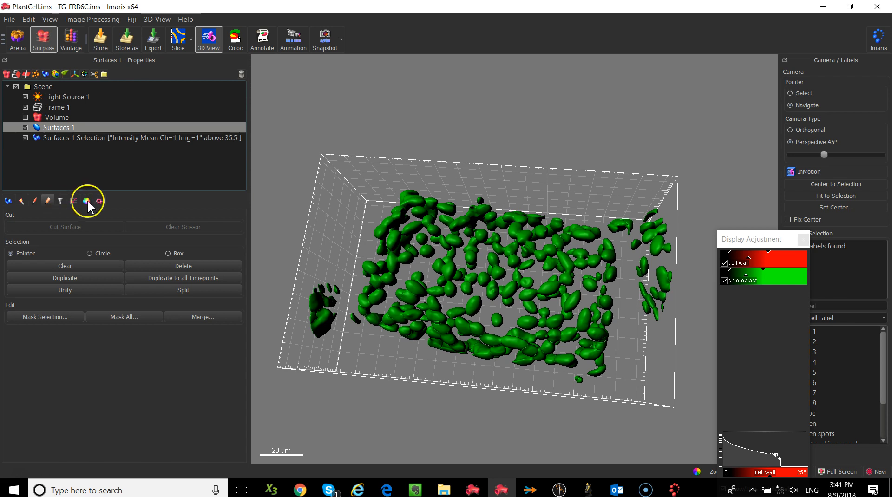
pyautogui.click(73, 201)
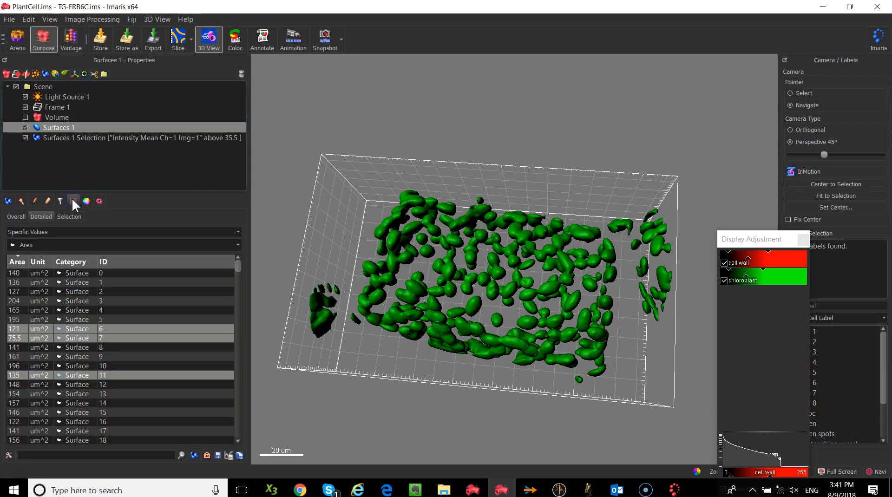
pyautogui.press('Escape')
pyautogui.click(288, 233)
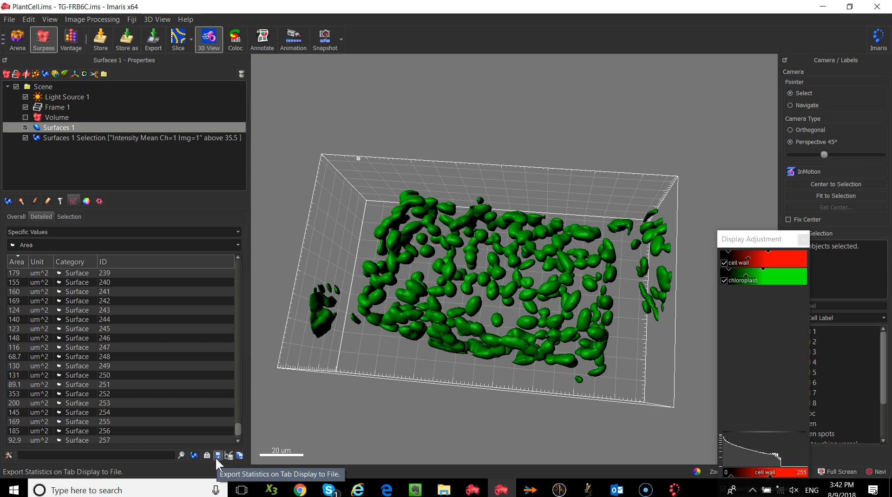
# Step: Check the file formats offered for exporting all statistics of Surfaces 1, and close the export without saving
pyautogui.click(239, 456)
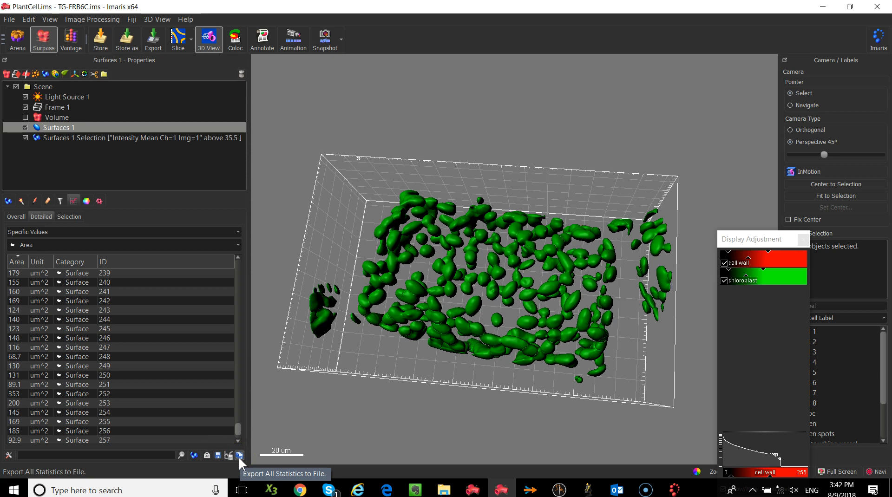
pyautogui.click(238, 456)
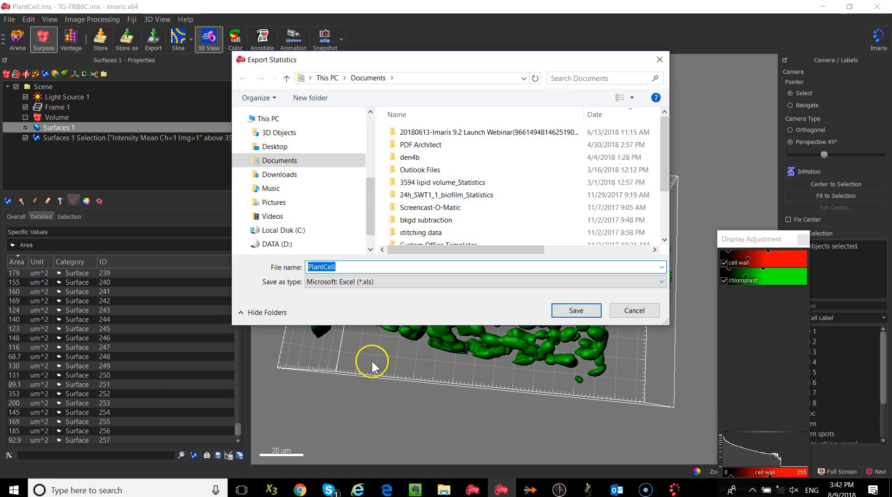
pyautogui.click(339, 282)
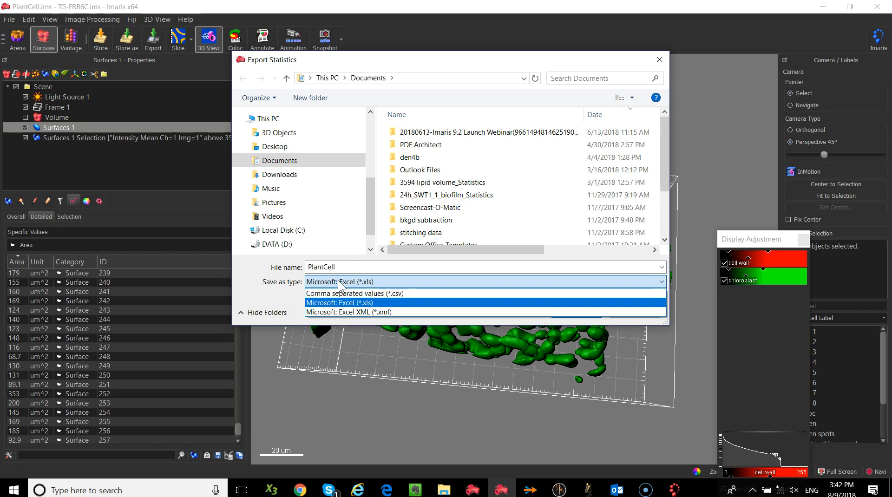
pyautogui.click(691, 352)
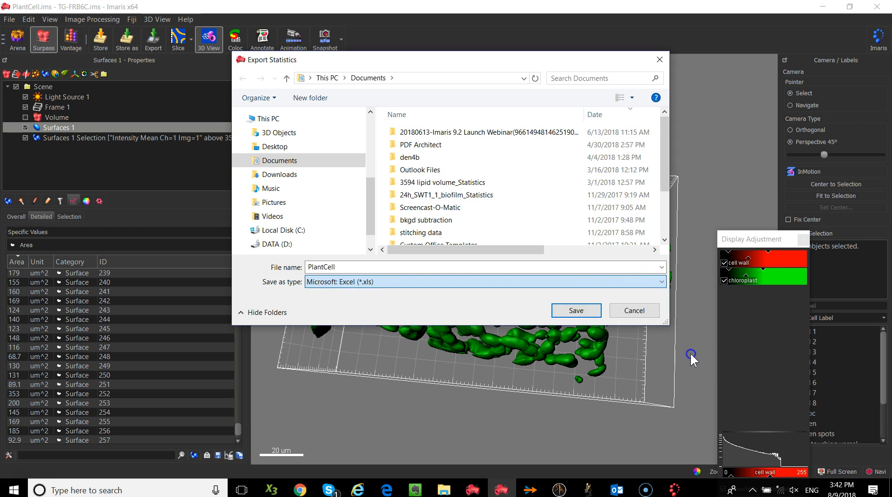
pyautogui.click(656, 310)
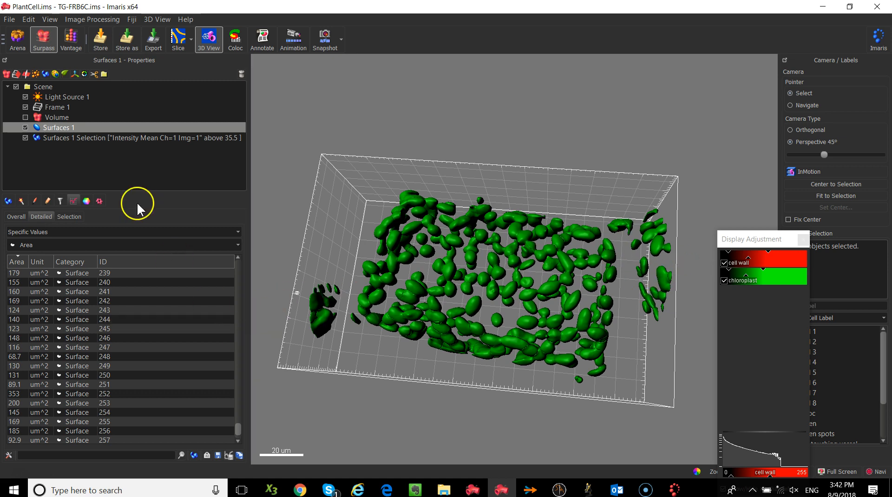
# Step: Color Surfaces 1 as Statistics Coded with Volume as the statistics type
pyautogui.click(86, 201)
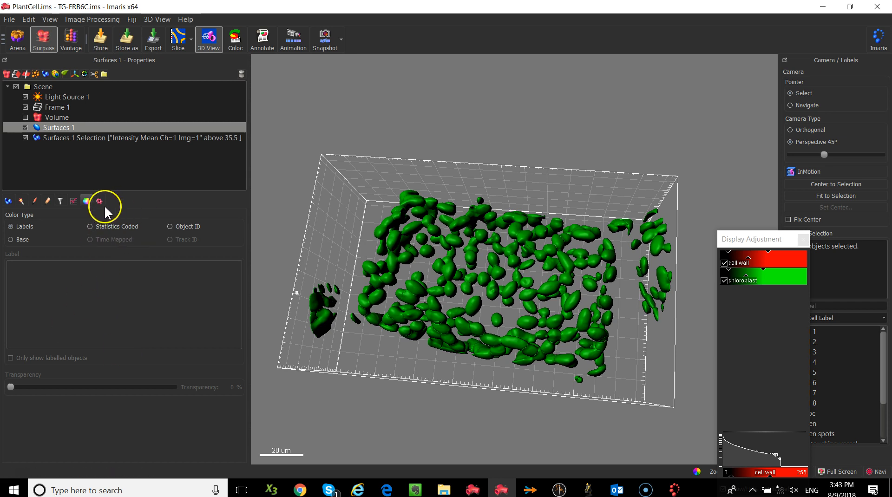
pyautogui.click(92, 225)
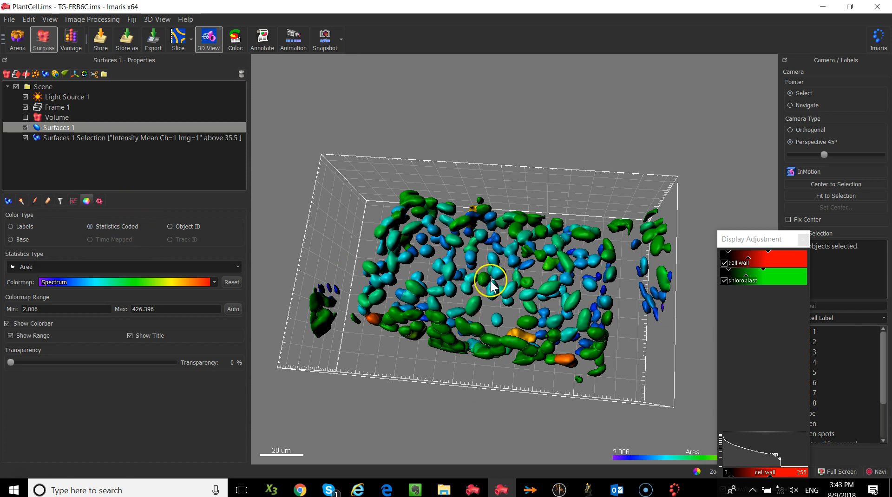
pyautogui.click(154, 263)
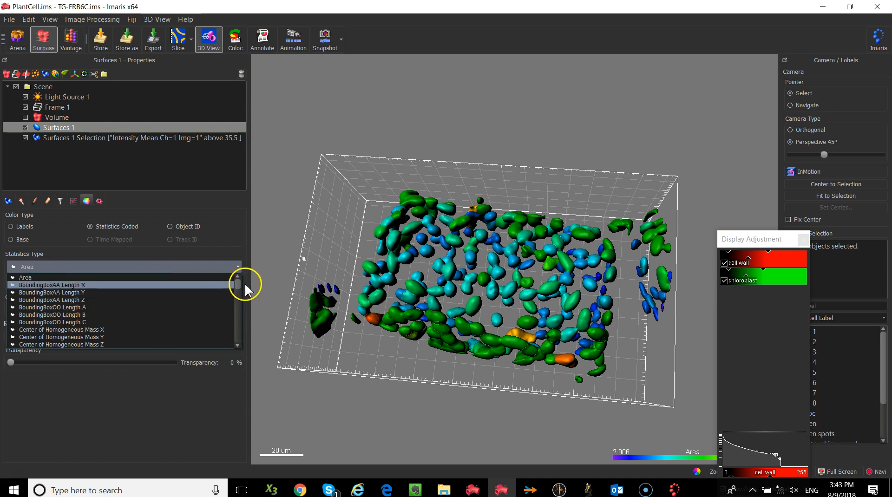
pyautogui.moveTo(235, 282); pyautogui.dragTo(231, 345)
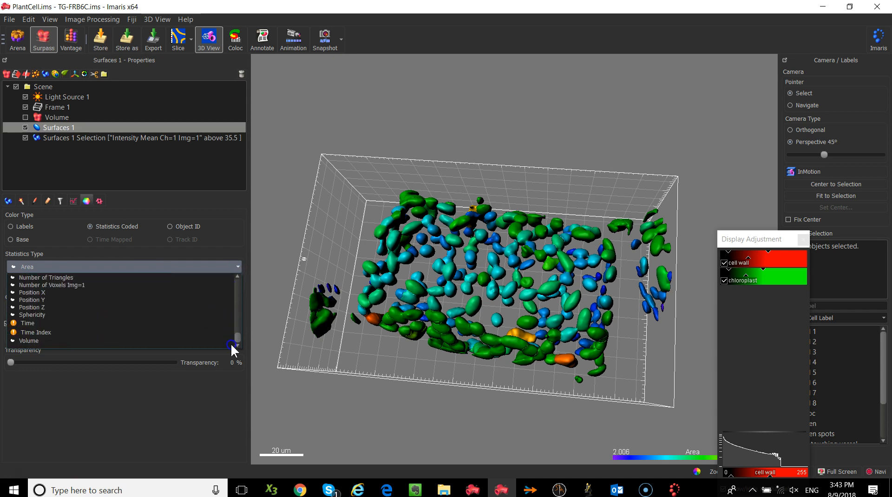
pyautogui.click(214, 341)
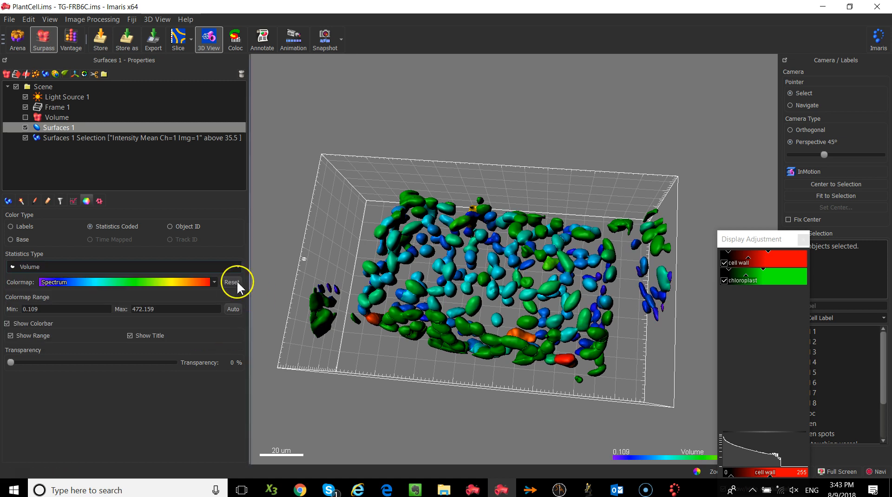
# Step: Recolor Surfaces 1 by Position X, and switch its statistics type to Sphericity
pyautogui.click(222, 265)
pyautogui.click(234, 332)
pyautogui.moveTo(235, 335); pyautogui.dragTo(235, 325)
pyautogui.moveTo(240, 340)
pyautogui.mouseDown()
pyautogui.moveTo(240, 330)
pyautogui.moveTo(241, 340)
pyautogui.mouseUp()
pyautogui.click(110, 293)
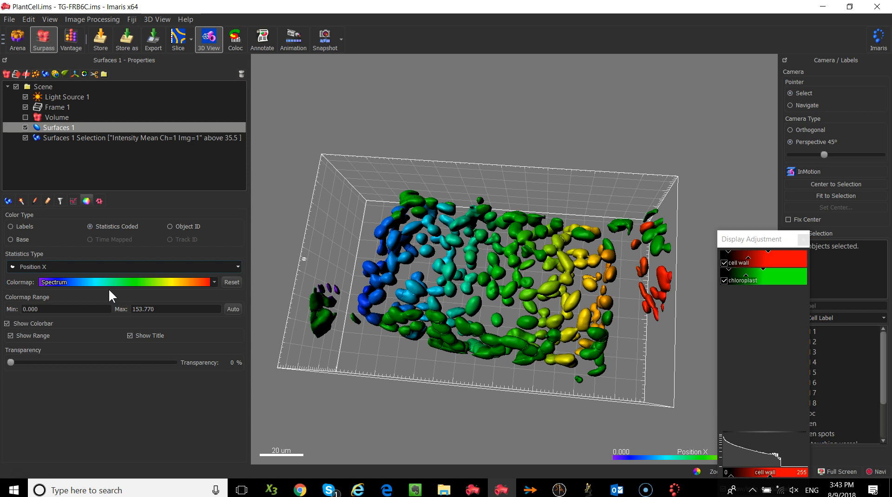
pyautogui.click(77, 266)
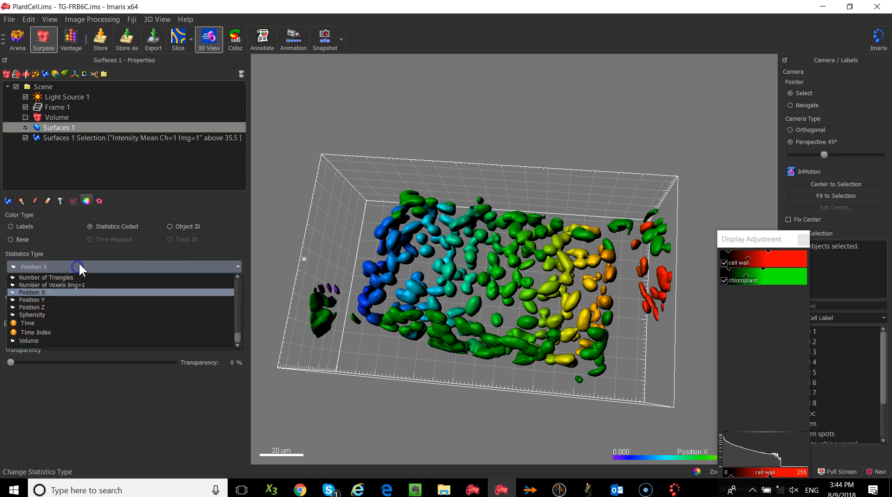
pyautogui.click(59, 315)
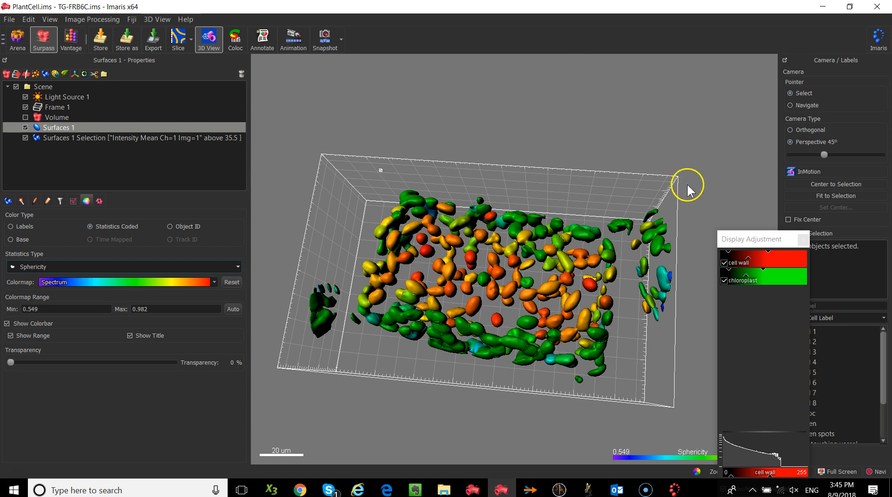
# Step: Hide Surfaces 1 and the Surfaces 1 Selection object, and show the Volume
pyautogui.click(22, 117)
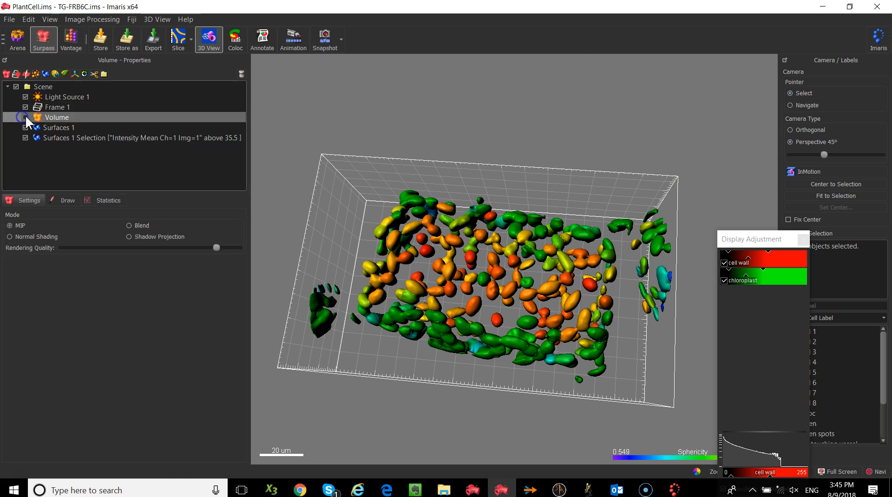
pyautogui.click(25, 127)
pyautogui.click(25, 137)
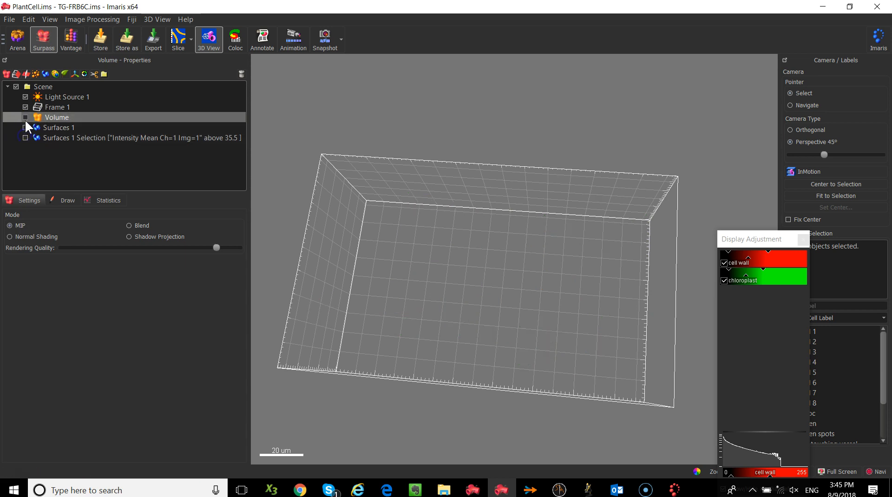
pyautogui.click(25, 118)
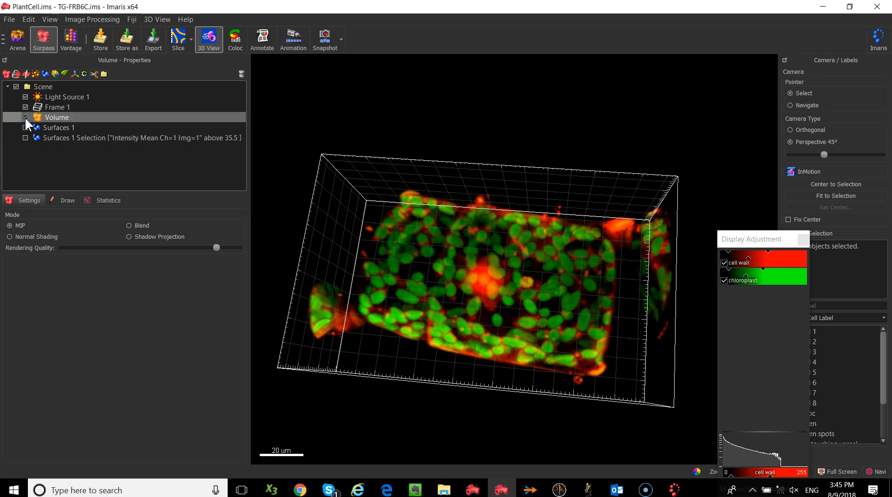
# Step: Move the Display Adjustment window off the dataset and reset the camera to the default front view
pyautogui.click(442, 81)
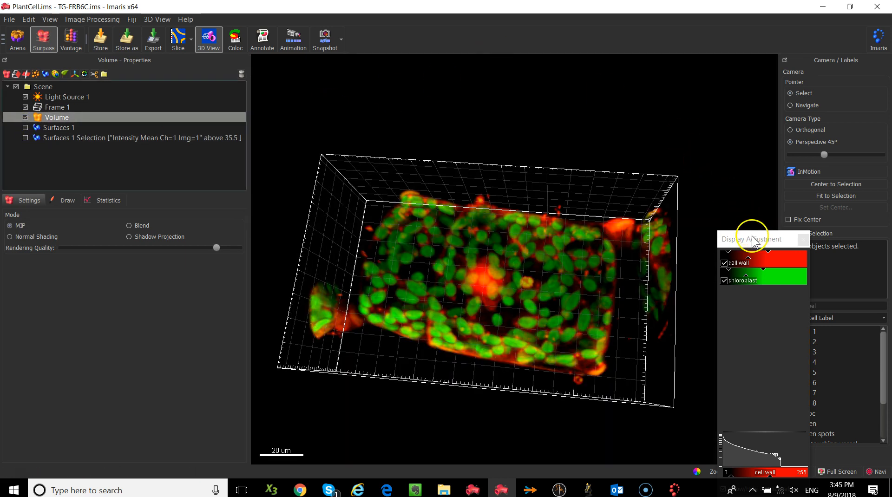
pyautogui.moveTo(753, 238); pyautogui.dragTo(793, 130)
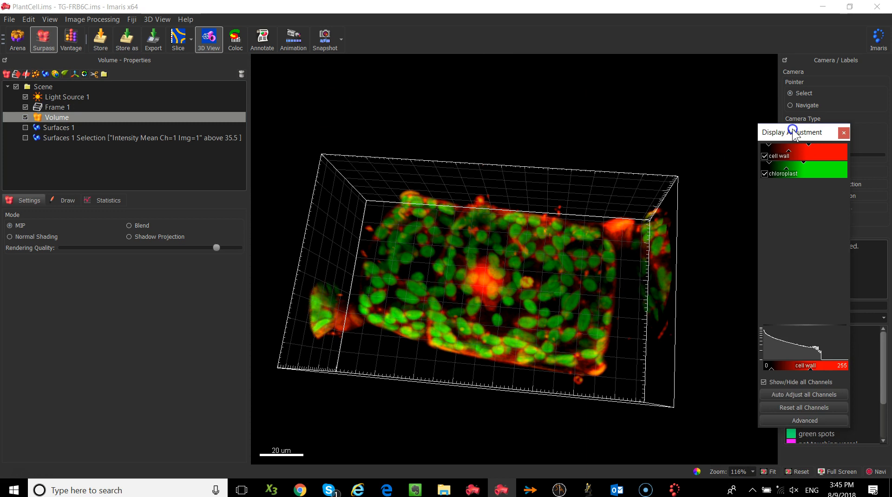
pyautogui.click(801, 479)
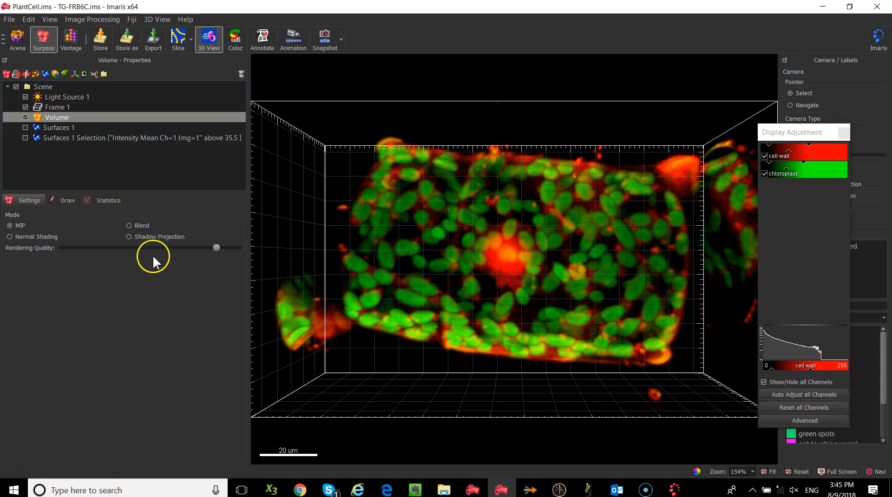
# Step: Render the Volume in Blend mode with the cell wall channel at minimum 38.33, maximum 126.73 and opacity 0.13
pyautogui.click(136, 226)
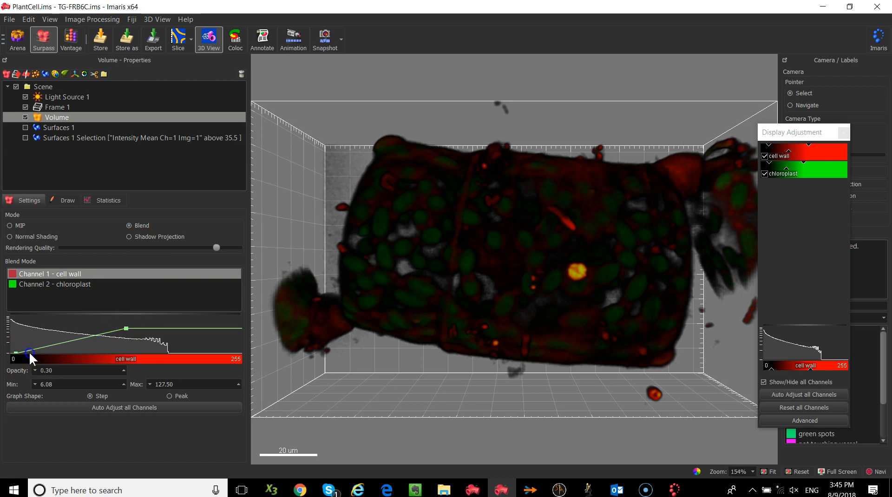
pyautogui.click(15, 353)
pyautogui.moveTo(17, 354); pyautogui.dragTo(46, 350)
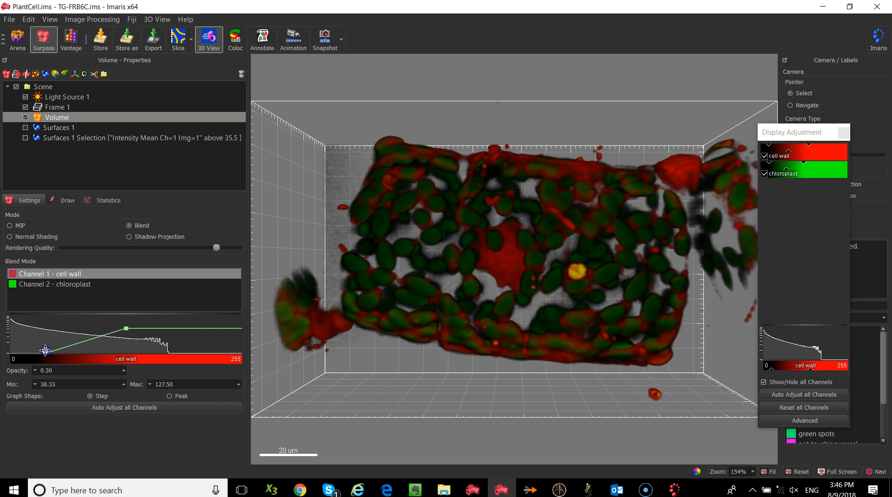
pyautogui.moveTo(126, 329); pyautogui.dragTo(125, 330)
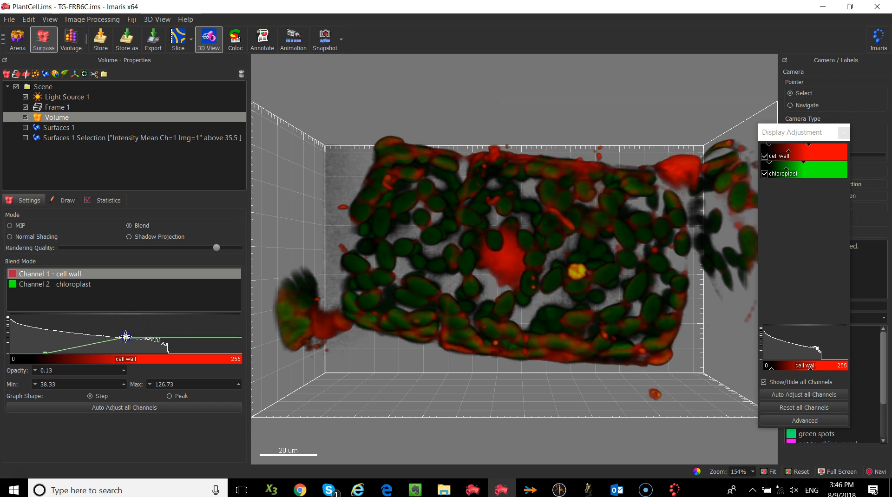
# Step: Set the chloroplast channel's blend to opacity 0.47, minimum 16.10 and maximum 128.27, and brighten it by lowering its display maximum
pyautogui.click(53, 285)
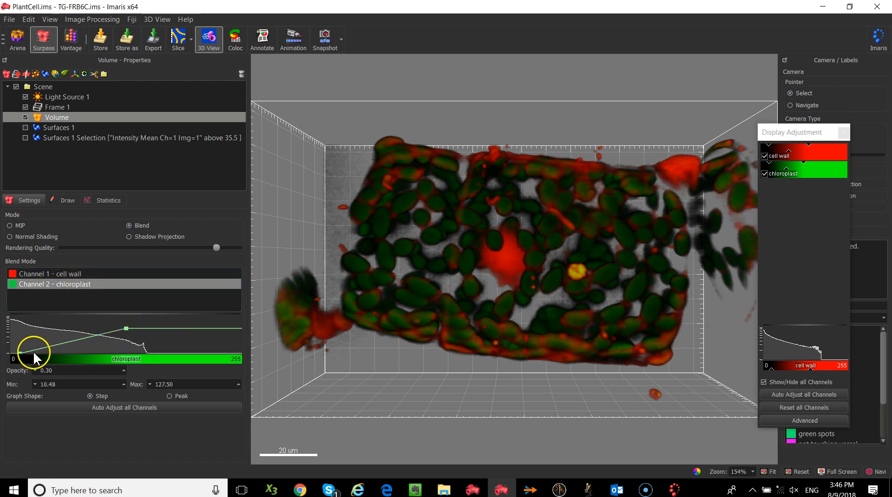
pyautogui.moveTo(125, 327)
pyautogui.mouseDown()
pyautogui.moveTo(114, 314)
pyautogui.moveTo(123, 324)
pyautogui.mouseUp()
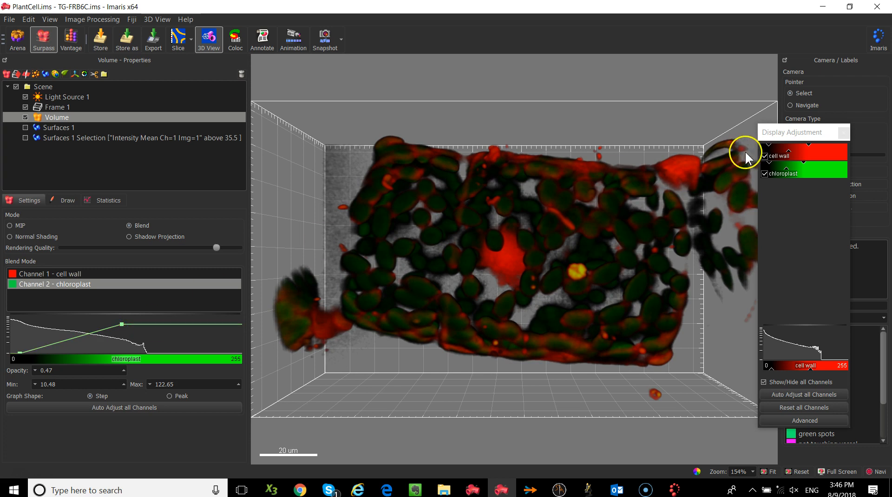
pyautogui.click(805, 161)
pyautogui.moveTo(806, 161); pyautogui.dragTo(777, 178)
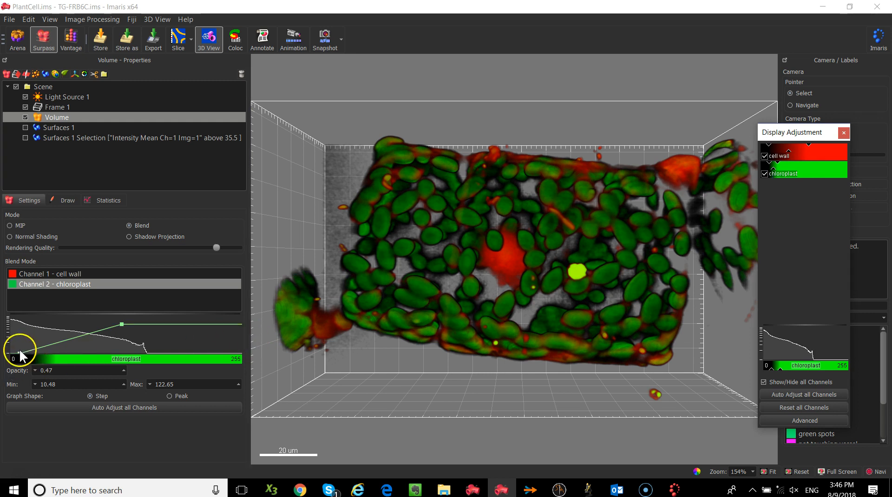
pyautogui.moveTo(22, 351); pyautogui.dragTo(34, 352)
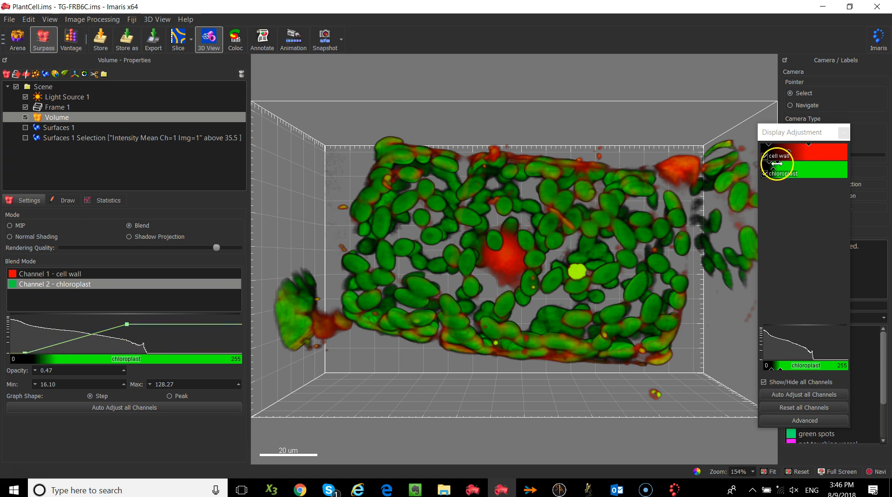
pyautogui.moveTo(777, 163); pyautogui.dragTo(780, 163)
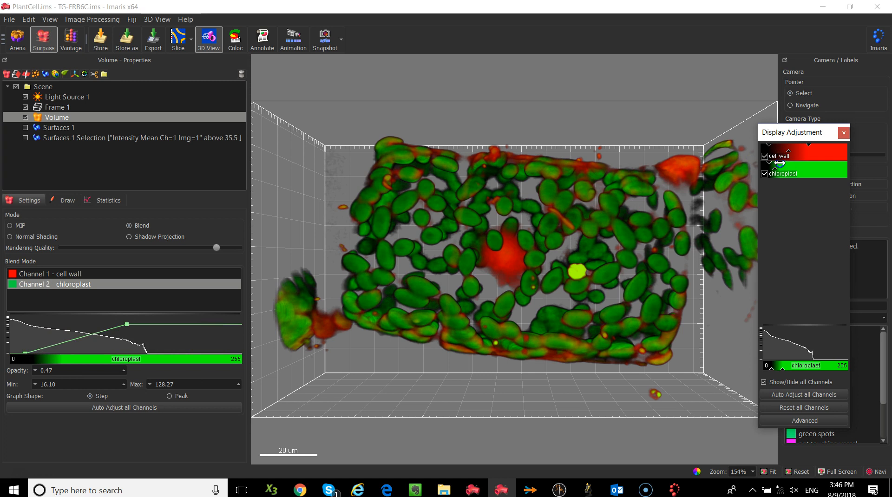
# Step: Start a key frame animation and add the front view of the blended volume as the first key frame
pyautogui.click(291, 42)
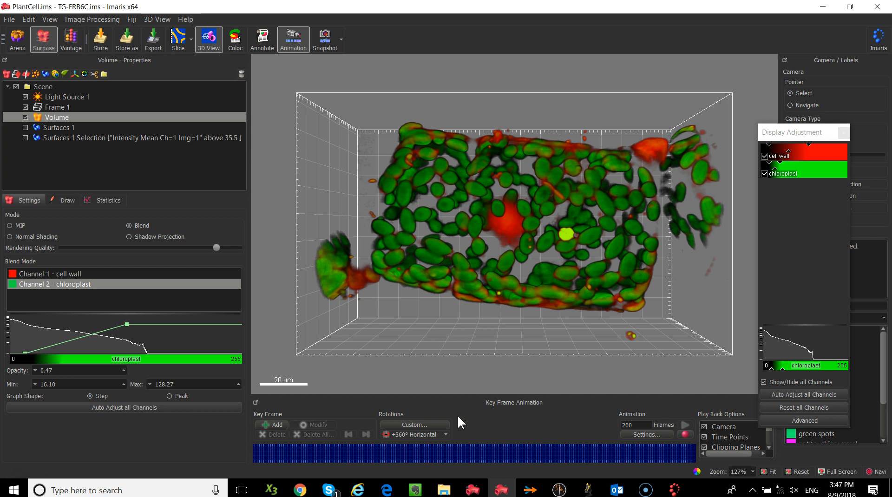
pyautogui.click(277, 425)
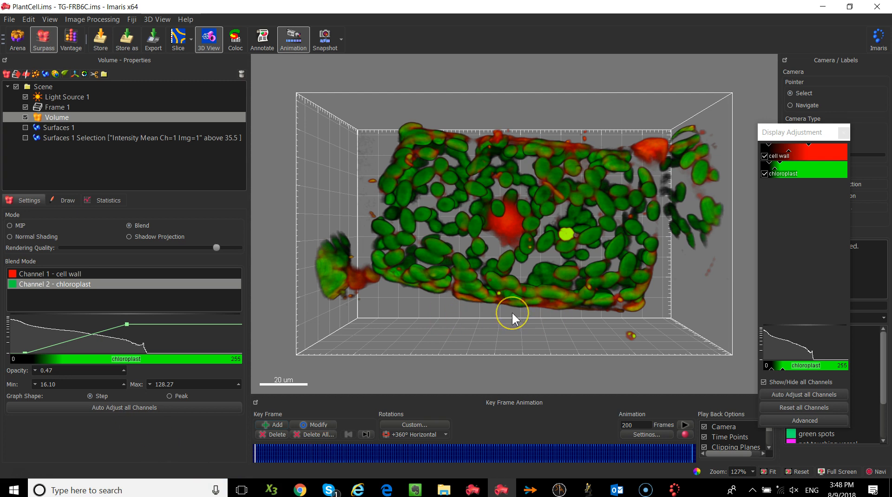
# Step: Tilt the volume to an oblique side view, dim the chloroplast channel slightly, and add this as the second key frame
pyautogui.press('Escape')
pyautogui.moveTo(501, 339); pyautogui.dragTo(521, 188)
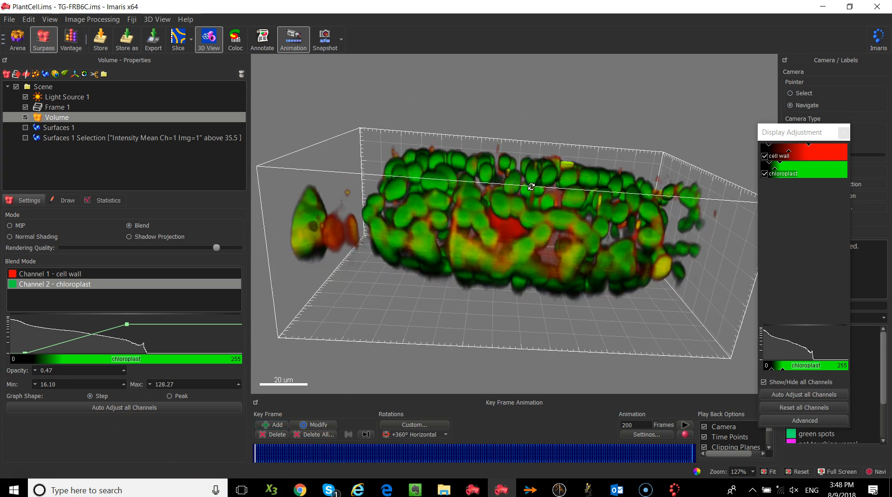
pyautogui.moveTo(782, 163); pyautogui.dragTo(789, 163)
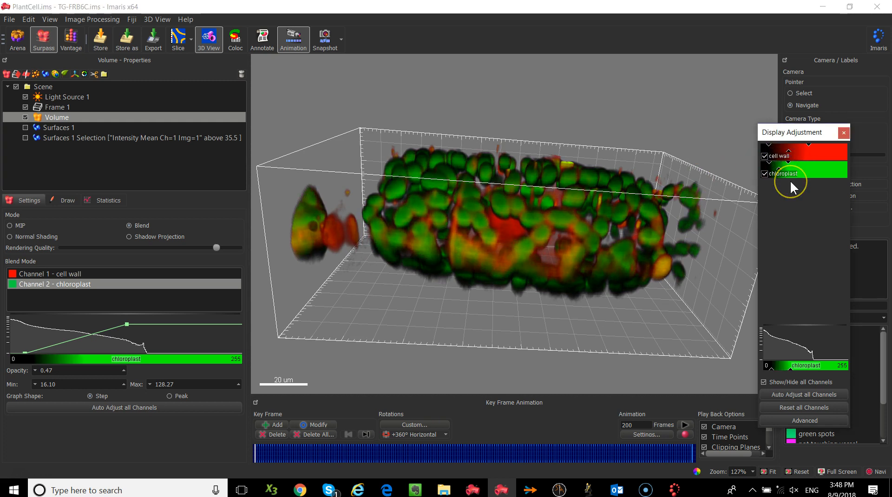
pyautogui.click(265, 425)
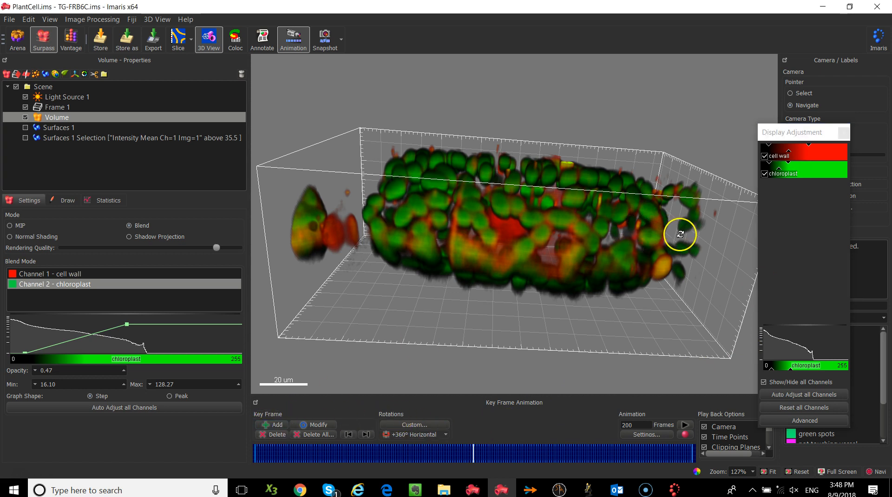
# Step: Rotate the volume to look along its length, set the chloroplast blend minimum to 22.23 and maximum to 134.40, and add the third key frame
pyautogui.moveTo(581, 308); pyautogui.dragTo(394, 246)
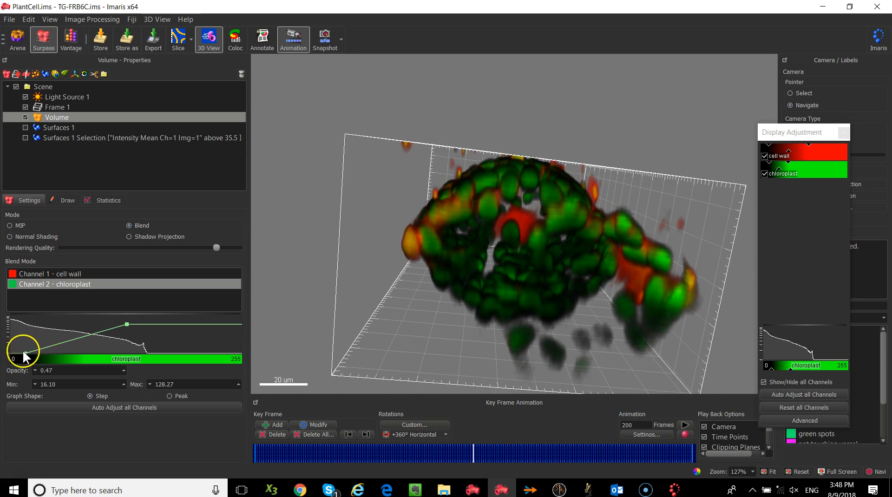
pyautogui.moveTo(23, 352); pyautogui.dragTo(33, 349)
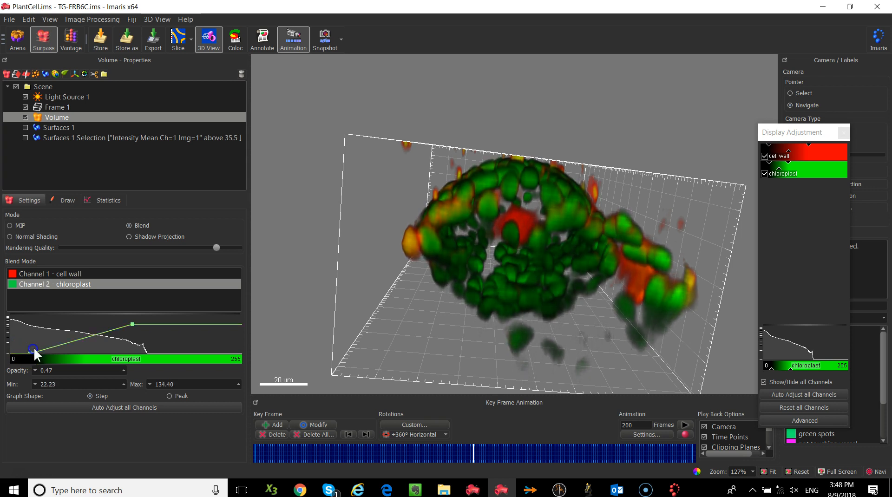
pyautogui.click(271, 425)
# Step: Zoom deep into the volume to 378% around the central red structure and add this close-up as the fourth key frame
pyautogui.scroll(6, 512, 225)
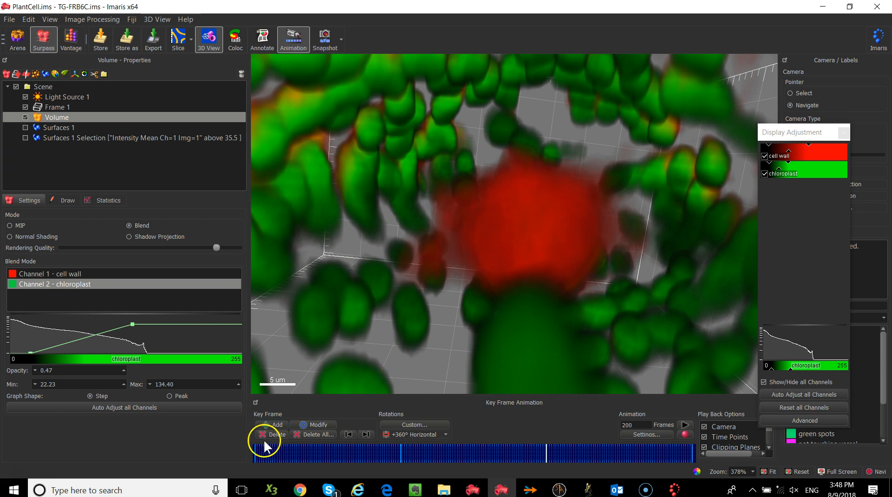
pyautogui.click(275, 424)
pyautogui.click(535, 458)
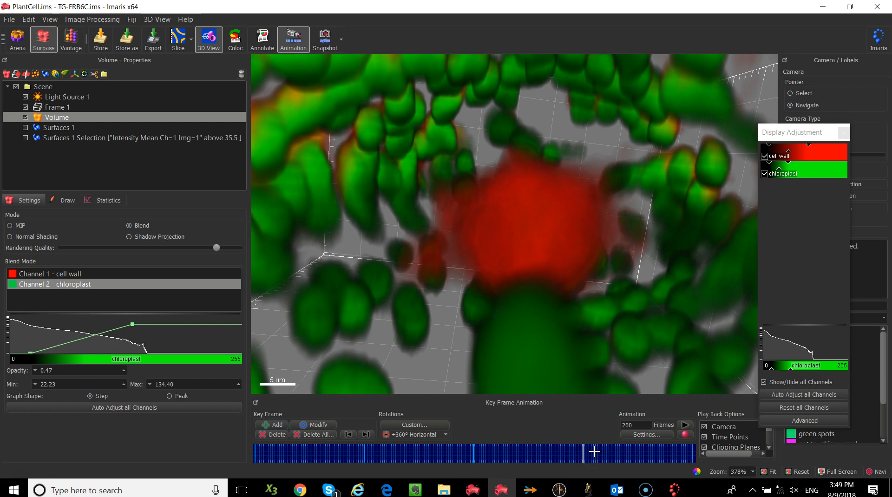
# Step: Show Surfaces 1, hide the Volume, and add the sphericity-colored surfaces as the fifth key frame
pyautogui.click(21, 127)
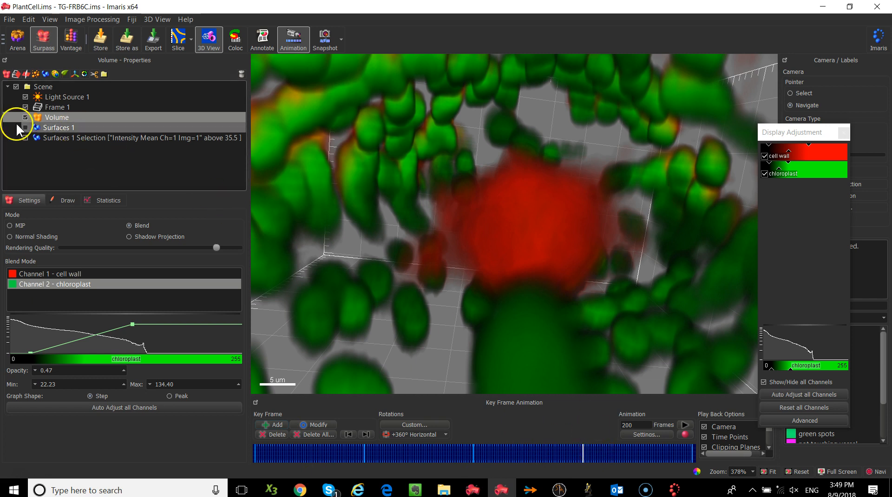
pyautogui.click(26, 127)
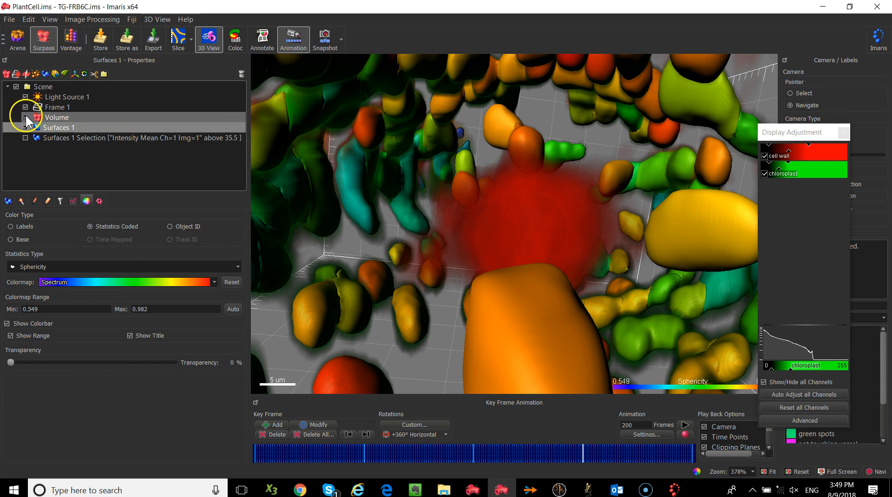
pyautogui.click(25, 117)
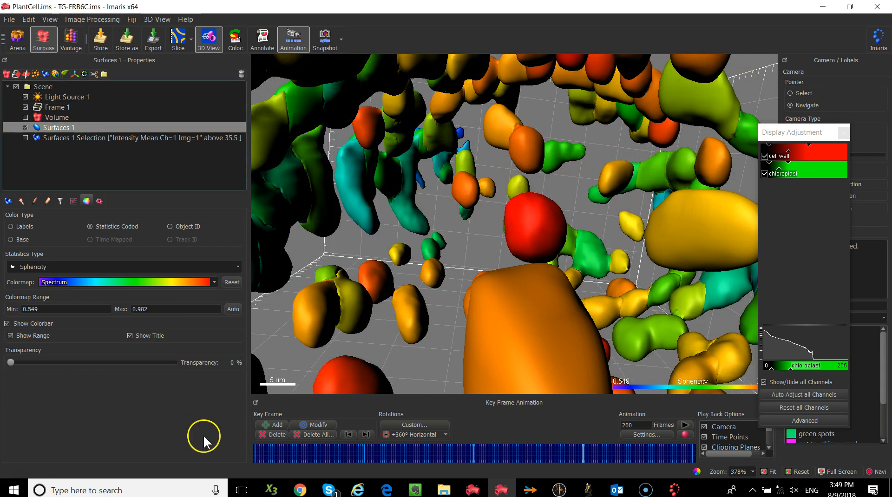
pyautogui.click(269, 423)
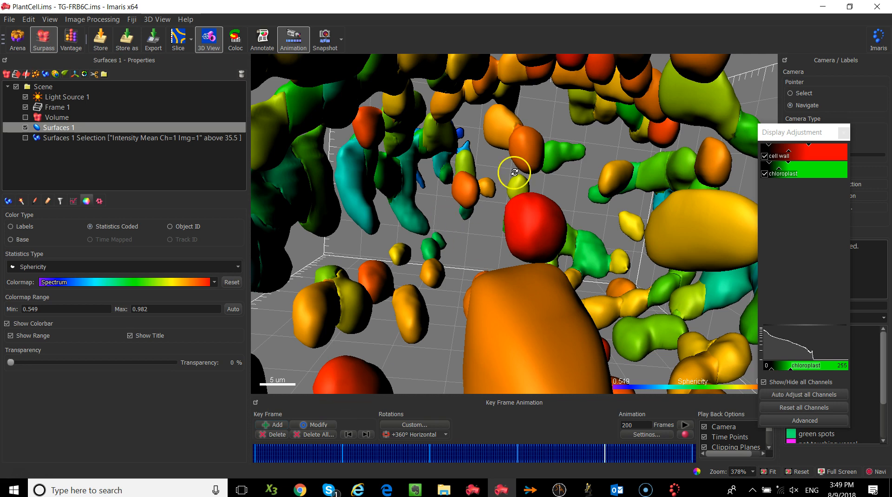
# Step: Rotate the surfaces to a top-down view and add a key frame, and add another with their transparency at 60%
pyautogui.moveTo(508, 202); pyautogui.dragTo(488, 387)
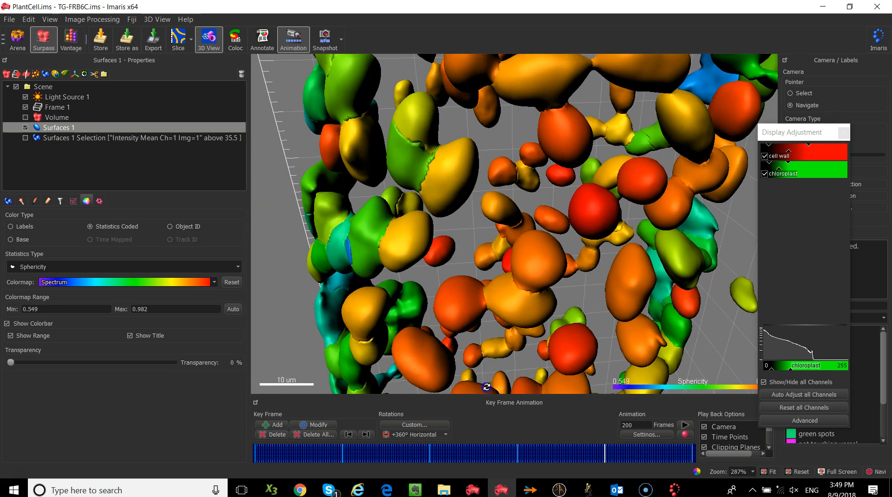
pyautogui.click(270, 426)
pyautogui.click(30, 350)
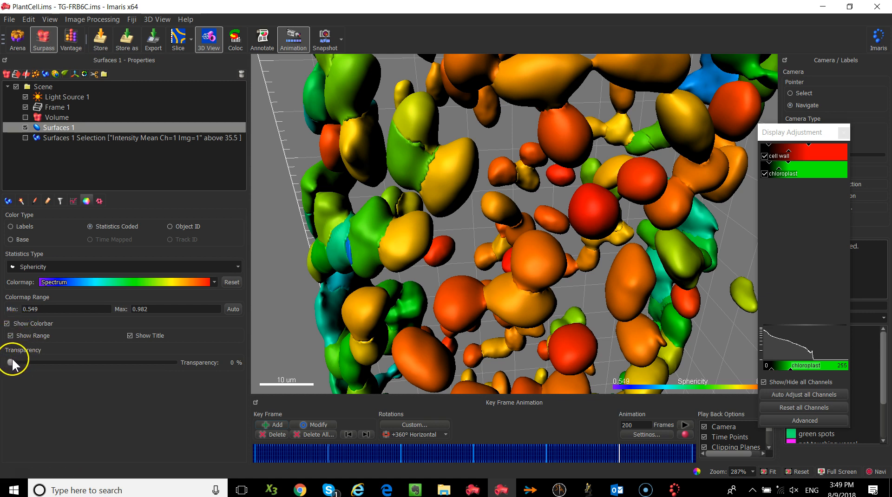
pyautogui.moveTo(13, 363); pyautogui.dragTo(104, 370)
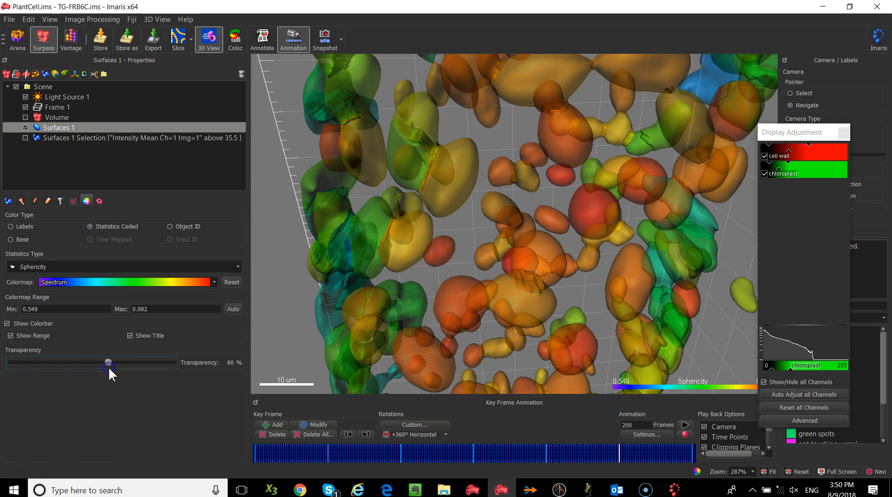
pyautogui.click(281, 424)
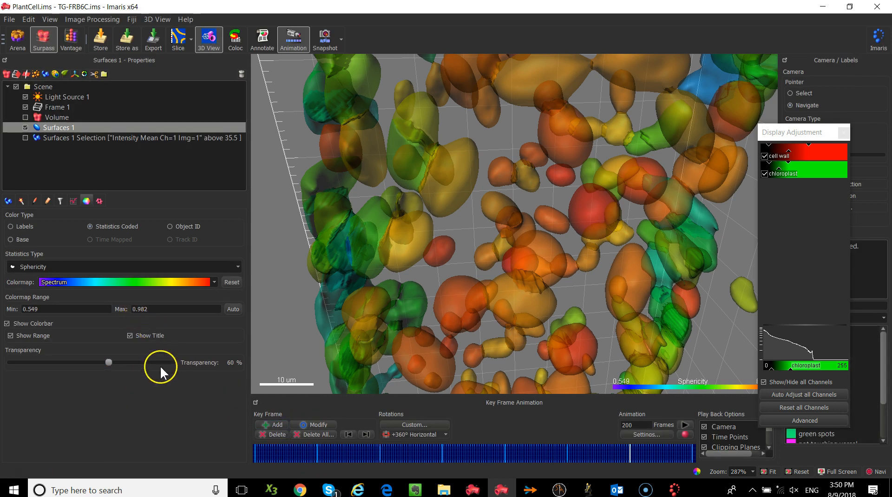
# Step: Turn the transparent surfaces to a lengthwise view at 215% zoom as a key frame, and add another with transparency at 0%
pyautogui.moveTo(705, 195); pyautogui.dragTo(388, 238)
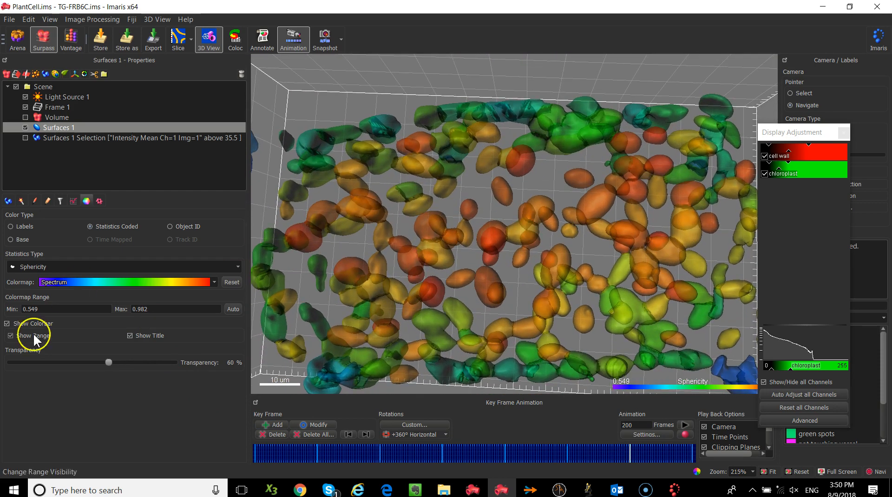
pyautogui.click(277, 424)
pyautogui.moveTo(107, 362); pyautogui.dragTo(8, 362)
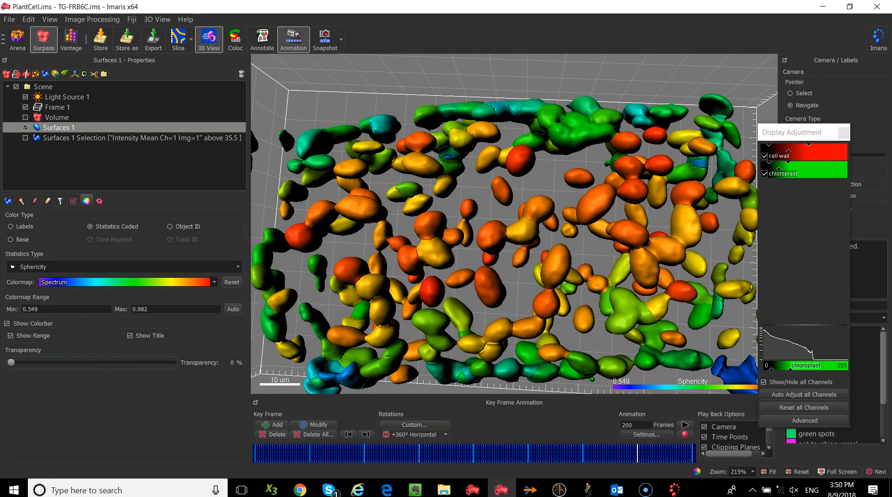
pyautogui.click(277, 425)
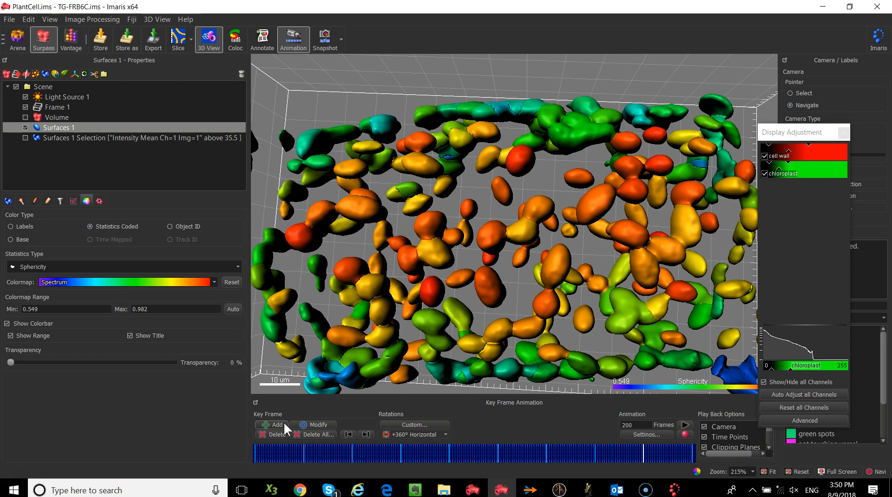
# Step: Play the animation from the first key frame through the surface views and stop the playback
pyautogui.click(256, 454)
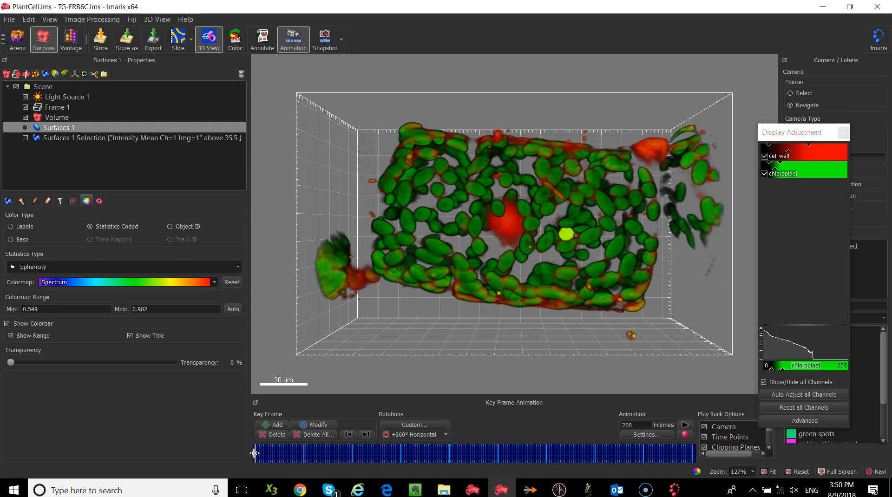
pyautogui.click(682, 425)
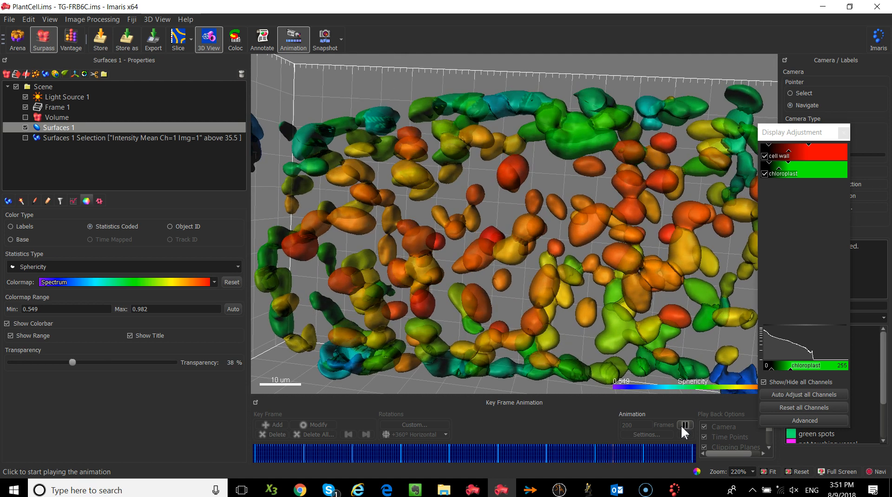
pyautogui.click(684, 425)
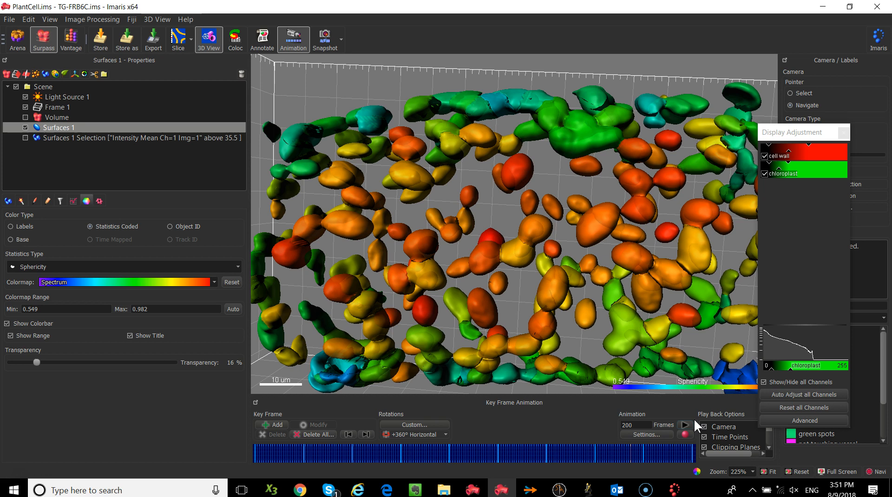
# Step: Move the ninth key frame earlier and the eighth slightly later on the timeline to shorten the transition back to opaque surfaces
pyautogui.click(595, 455)
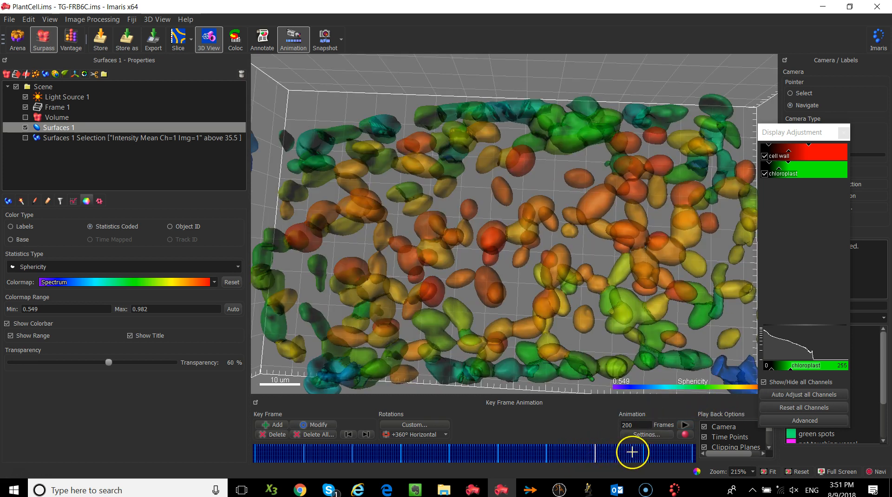
pyautogui.moveTo(649, 448); pyautogui.dragTo(619, 459)
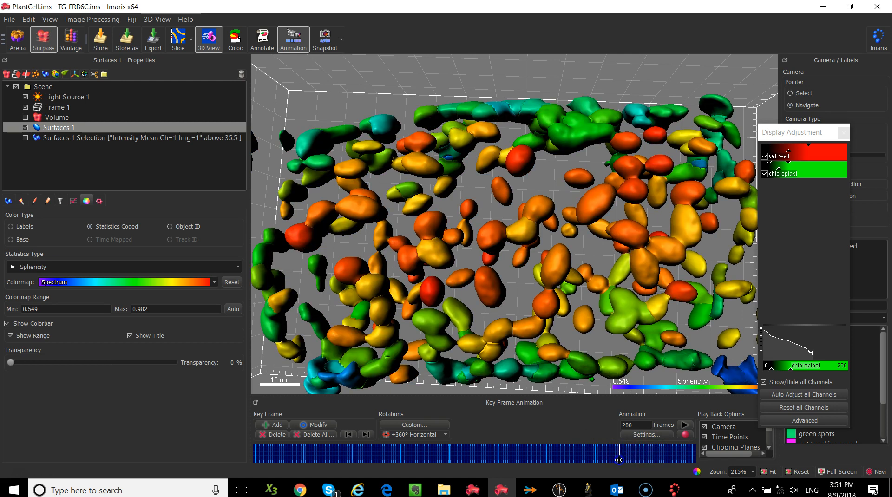
pyautogui.click(595, 458)
# Step: Play the retimed animation from the seventh key frame to check the transparency transition, and stop it
pyautogui.click(546, 456)
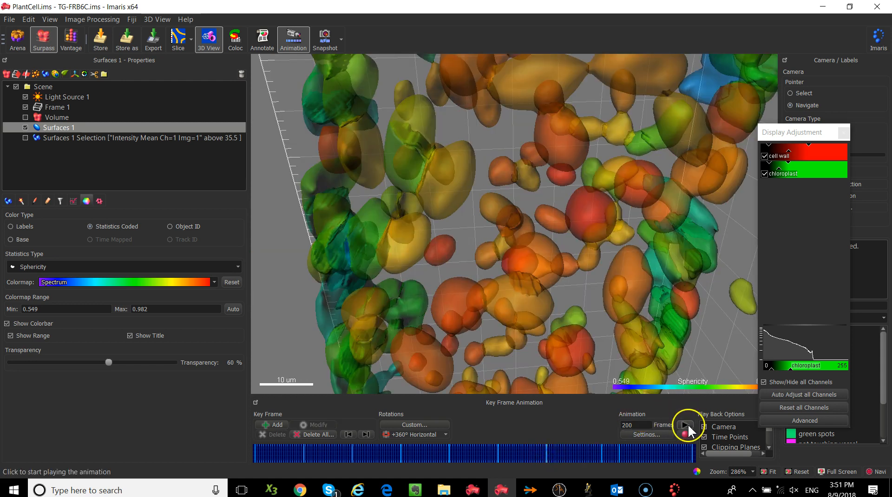
pyautogui.click(685, 425)
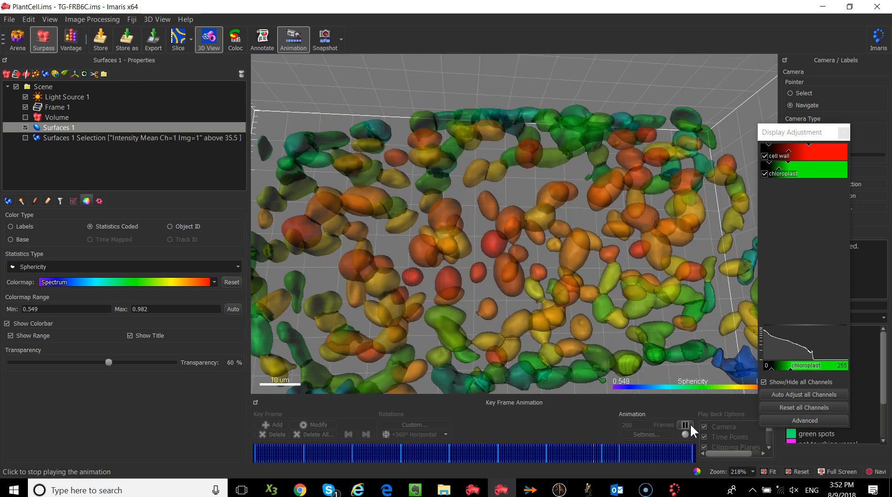
pyautogui.click(685, 425)
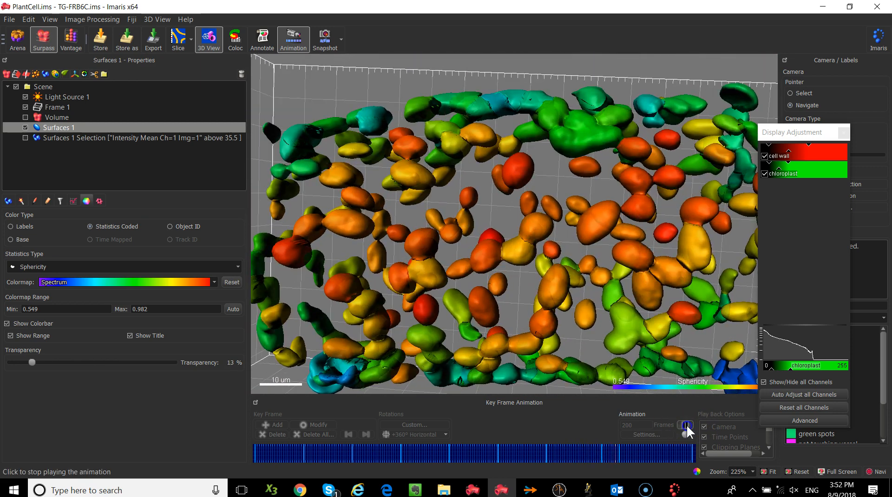
# Step: Set the animation length to 300 frames
pyautogui.doubleClick(628, 425)
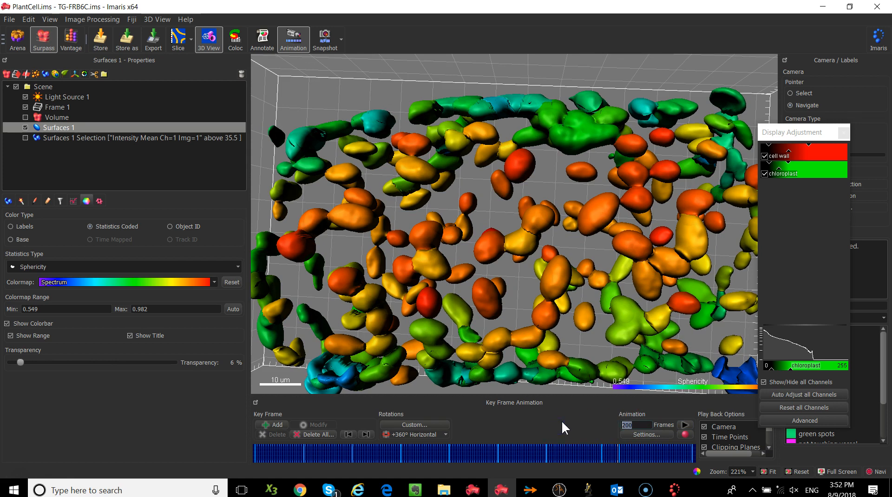
pyautogui.write('300')
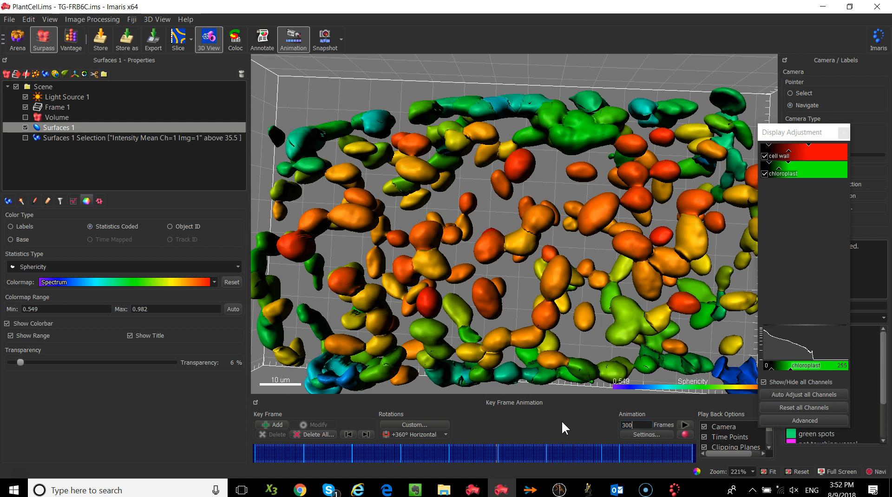
# Step: Modify the fourth key frame so its close-up of the volume is zoomed out to 248%
pyautogui.moveTo(395, 457); pyautogui.dragTo(401, 451)
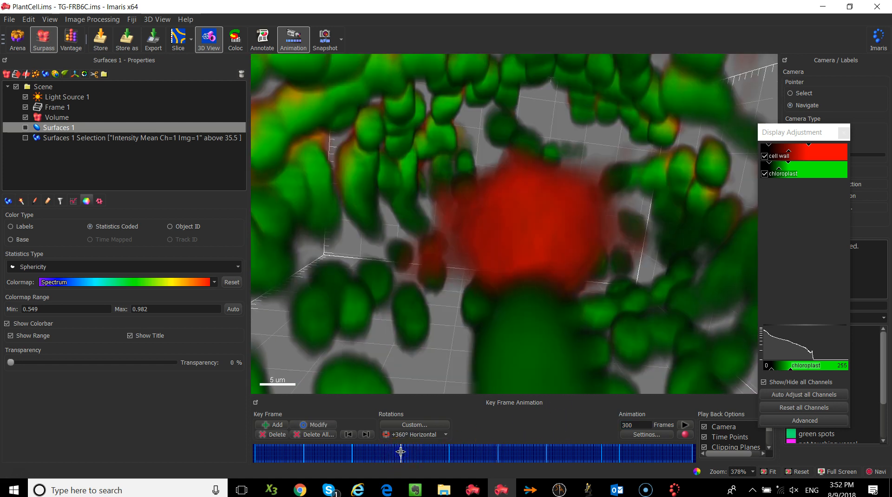
pyautogui.click(427, 448)
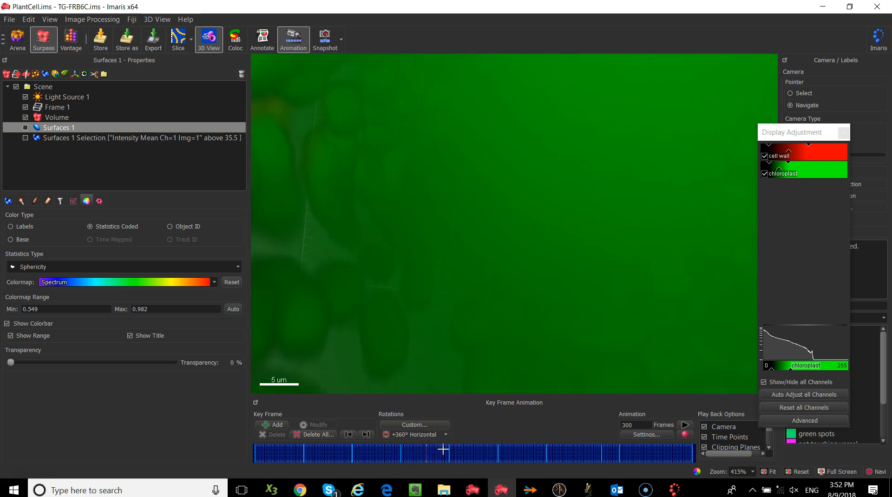
pyautogui.moveTo(444, 446); pyautogui.dragTo(401, 453)
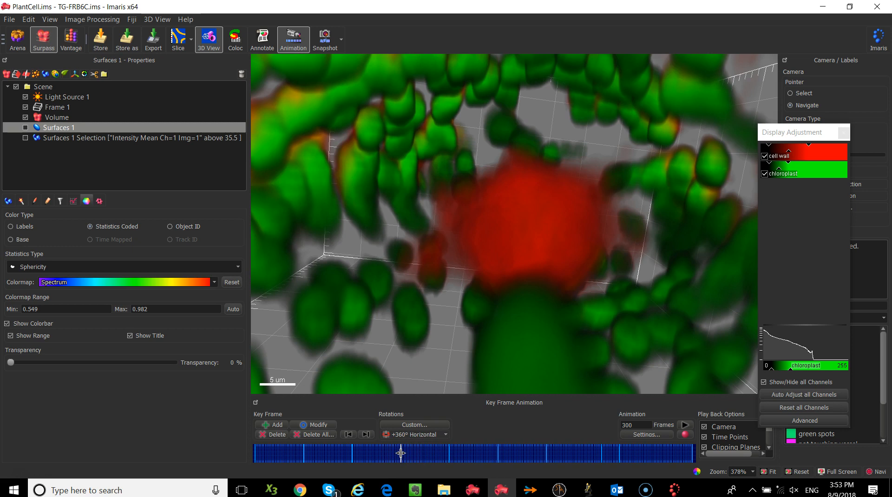
pyautogui.scroll(-4, 512, 228)
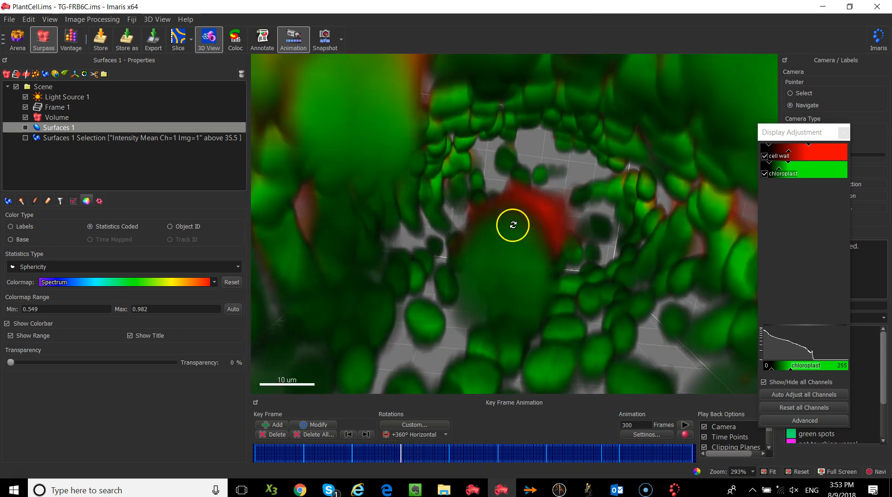
pyautogui.click(311, 424)
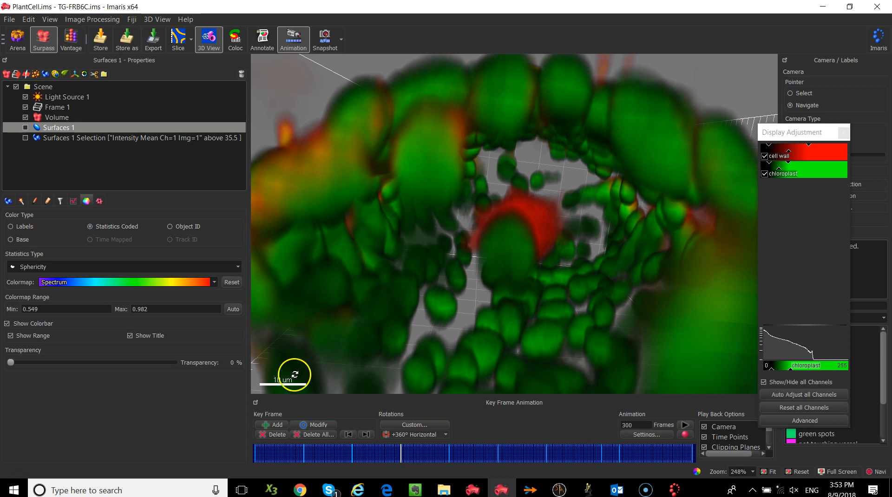
# Step: Go back to the first key frame, add a clipping plane to the scene, and tilt the volume to see the cut from the side
pyautogui.click(255, 449)
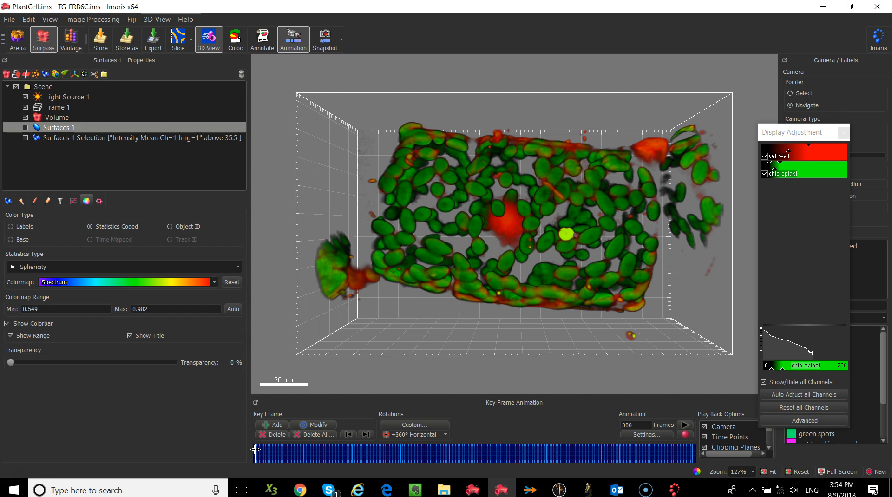
pyautogui.click(95, 72)
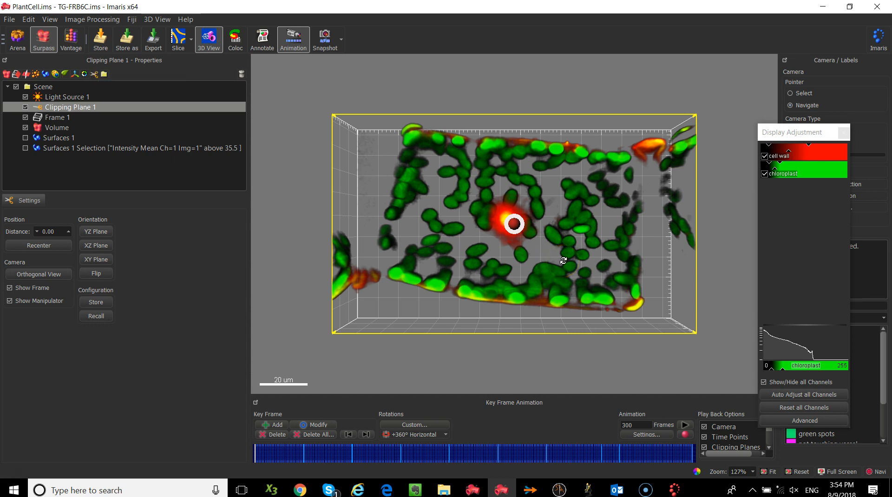
pyautogui.moveTo(522, 349); pyautogui.dragTo(530, 173)
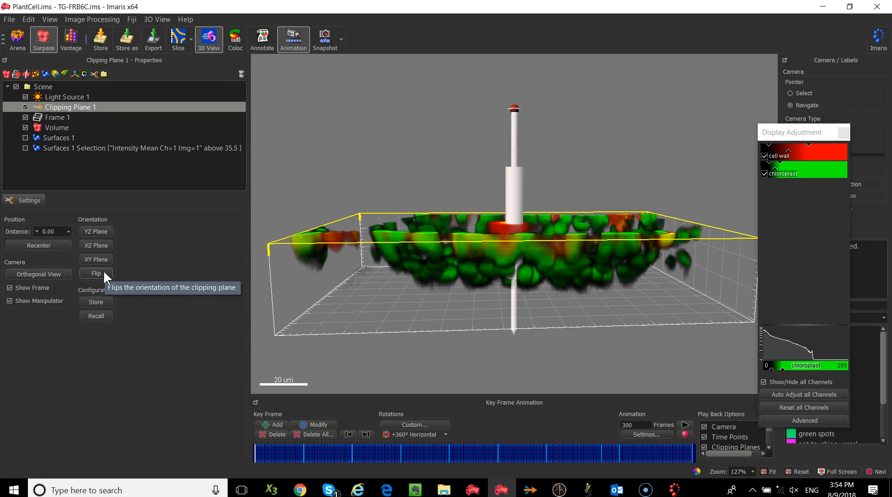
# Step: Try the YZ, XZ and XY orientations on the clipping plane and leave it on YZ Plane
pyautogui.click(95, 233)
pyautogui.click(93, 245)
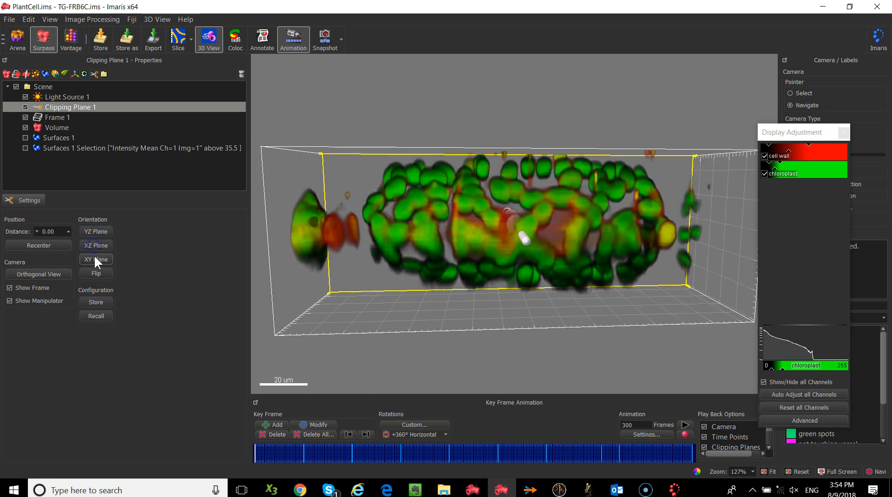
pyautogui.click(95, 258)
pyautogui.click(99, 245)
pyautogui.click(107, 231)
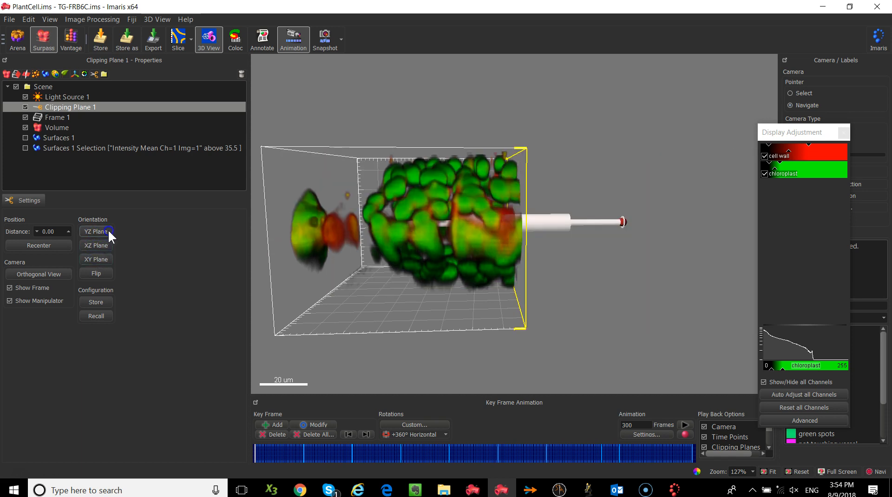
# Step: Slide and tilt the clipping plane through the volume, ending past the far end of the cell at a distance of about -70
pyautogui.click(309, 254)
pyautogui.press('Escape')
pyautogui.moveTo(516, 219); pyautogui.dragTo(571, 297)
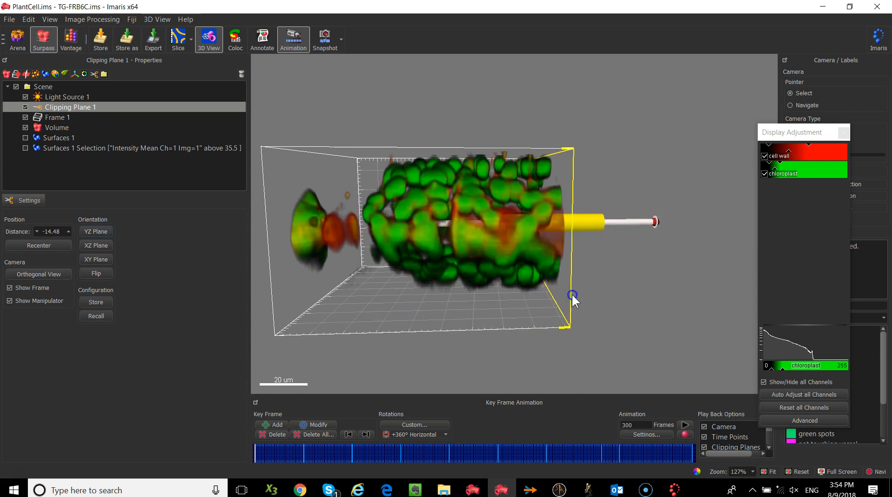
pyautogui.moveTo(648, 223); pyautogui.dragTo(700, 90)
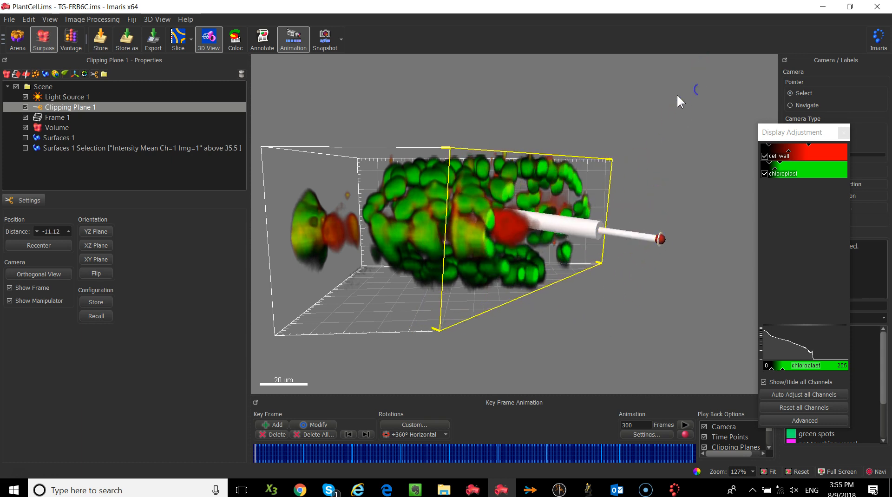
pyautogui.moveTo(622, 225); pyautogui.dragTo(537, 235)
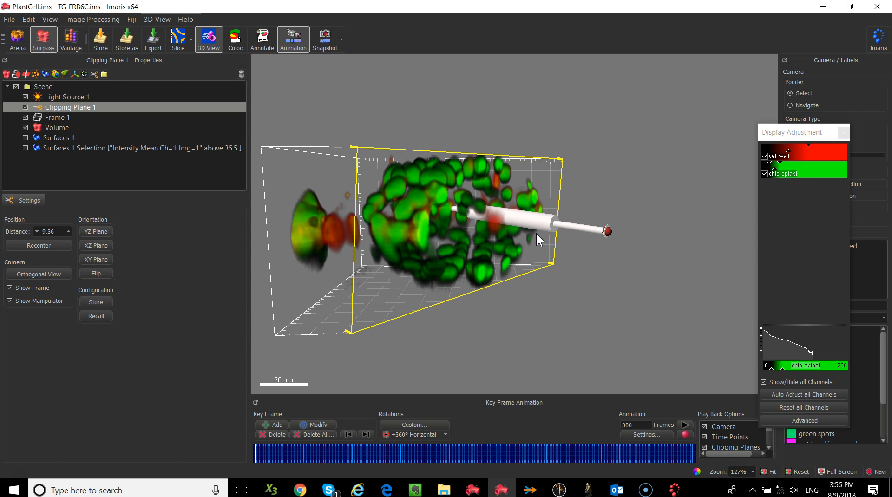
pyautogui.moveTo(518, 217); pyautogui.dragTo(776, 309)
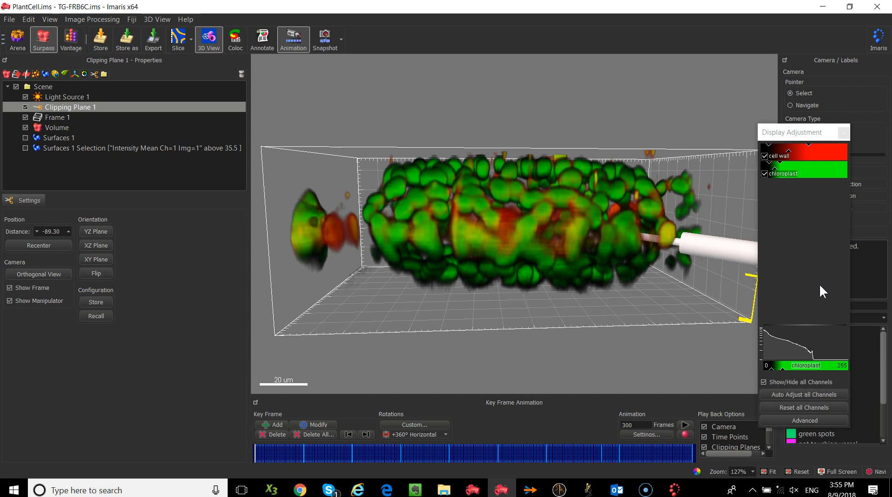
pyautogui.moveTo(731, 253); pyautogui.dragTo(632, 301)
# Step: Move the clipping plane below Volume in the scene tree and show Surfaces 1
pyautogui.click(138, 145)
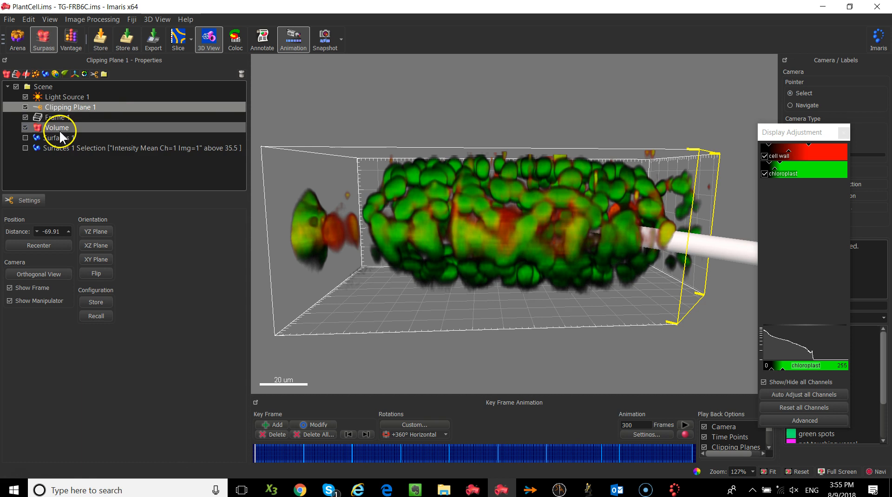
pyautogui.moveTo(61, 115)
pyautogui.mouseDown()
pyautogui.moveTo(77, 103)
pyautogui.moveTo(57, 130)
pyautogui.mouseUp()
pyautogui.click(110, 193)
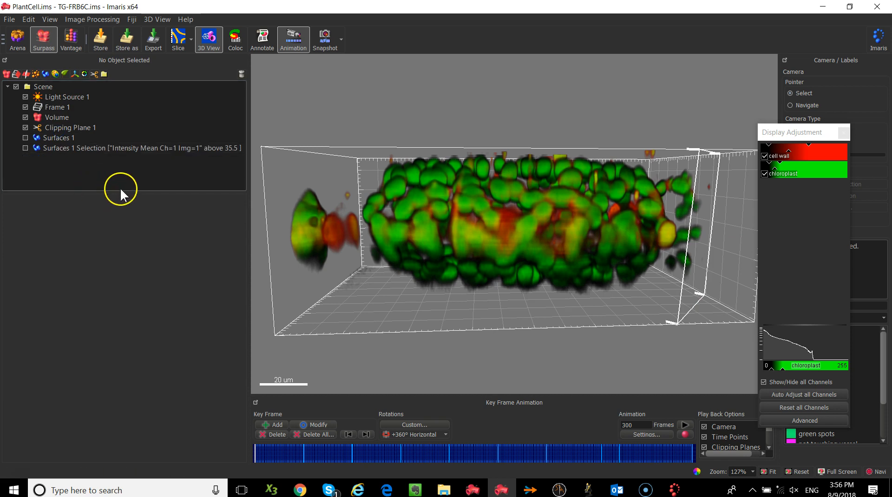
pyautogui.click(25, 138)
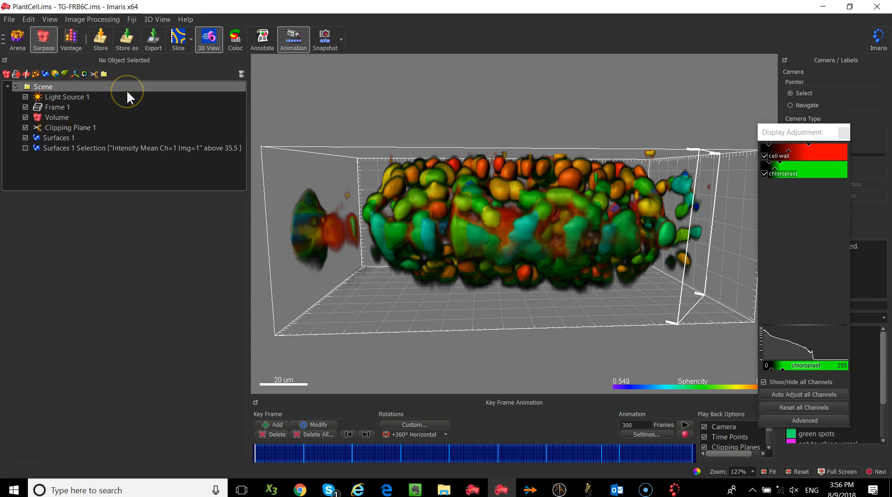
# Step: Reorder the scene tree so only Volume sits below the clipping plane, and slide the plane into the cell to a distance of about -34
pyautogui.click(86, 126)
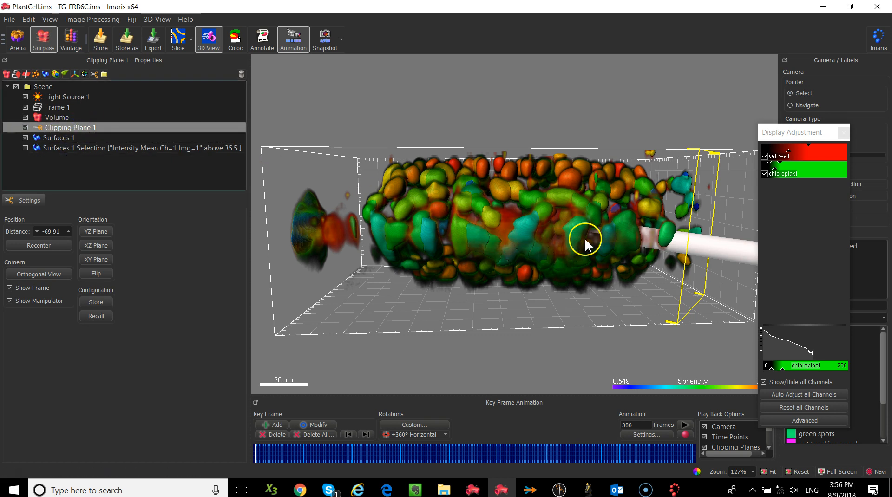
pyautogui.moveTo(731, 253); pyautogui.dragTo(707, 357)
pyautogui.moveTo(64, 138)
pyautogui.mouseDown()
pyautogui.moveTo(64, 121)
pyautogui.moveTo(61, 138)
pyautogui.mouseUp()
pyautogui.click(58, 128)
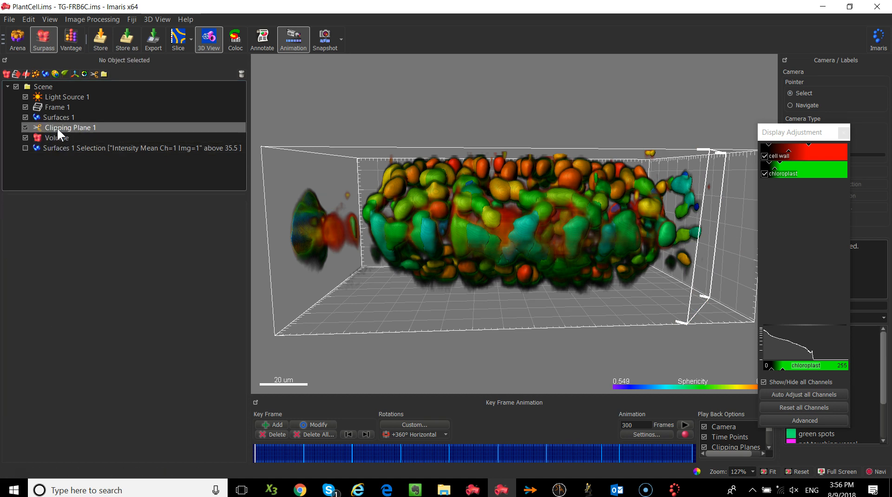
pyautogui.moveTo(691, 254); pyautogui.dragTo(568, 364)
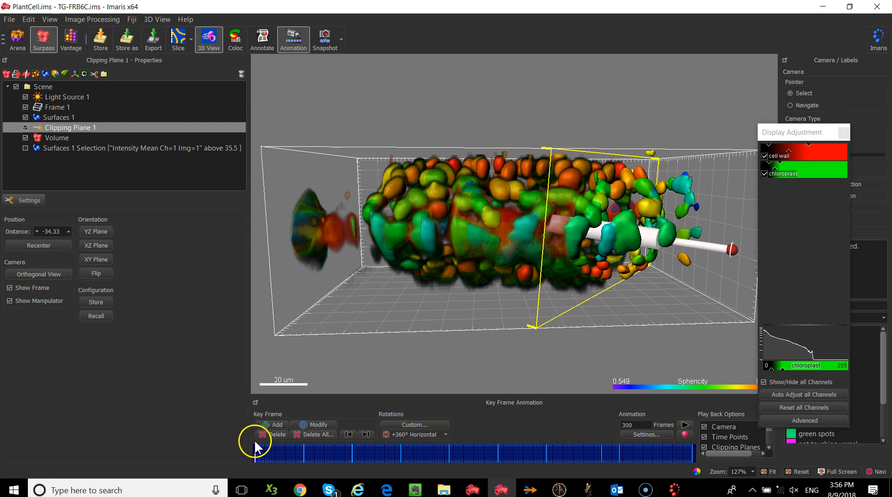
# Step: Switch off the clipping plane, go to the 214% surfaces close-up late in the timeline, and show Volume and the clipping plane there
pyautogui.click(25, 127)
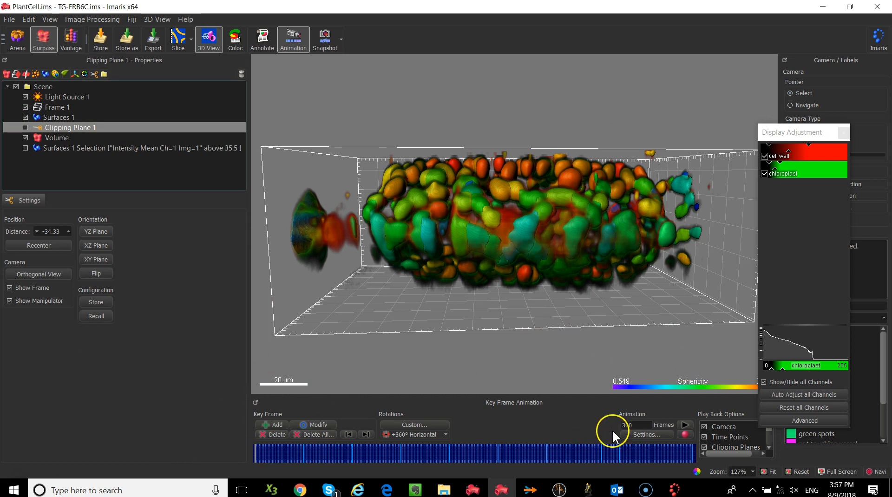
pyautogui.click(657, 455)
pyautogui.click(666, 454)
pyautogui.moveTo(639, 448); pyautogui.dragTo(620, 453)
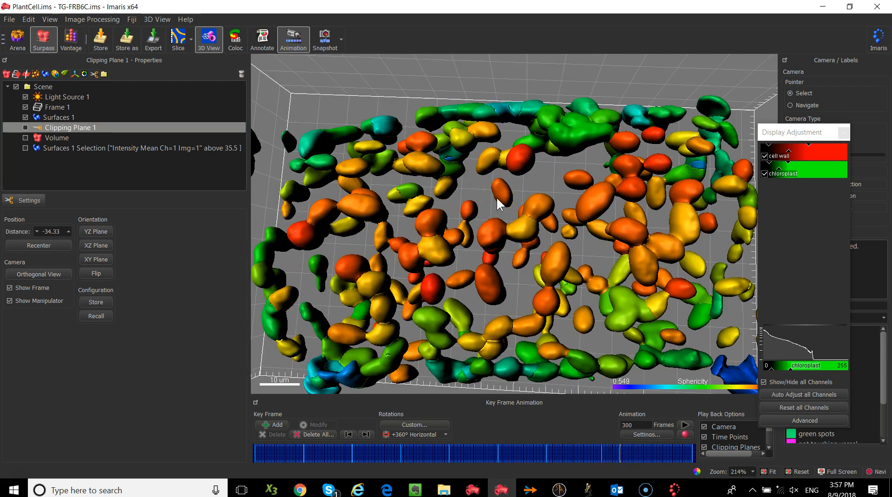
pyautogui.click(25, 138)
pyautogui.click(26, 127)
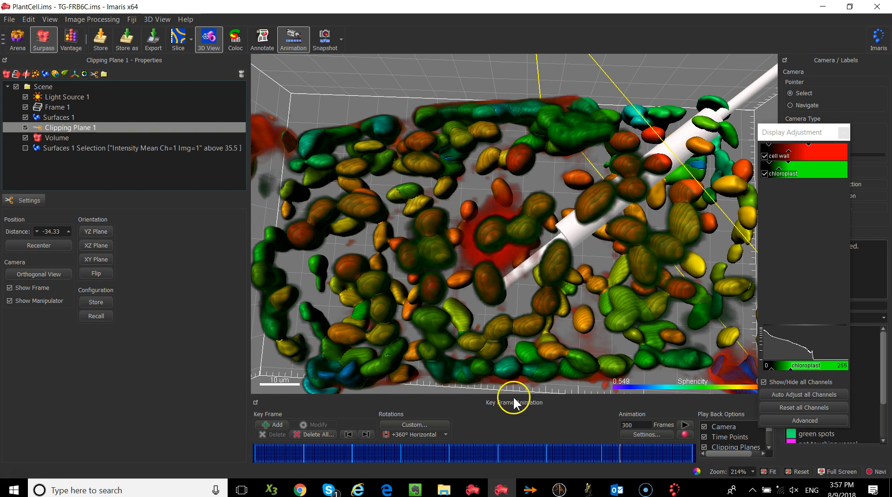
# Step: Try the XY and XZ orientations on the clipping plane, and leave it on YZ Plane
pyautogui.click(101, 259)
pyautogui.click(111, 250)
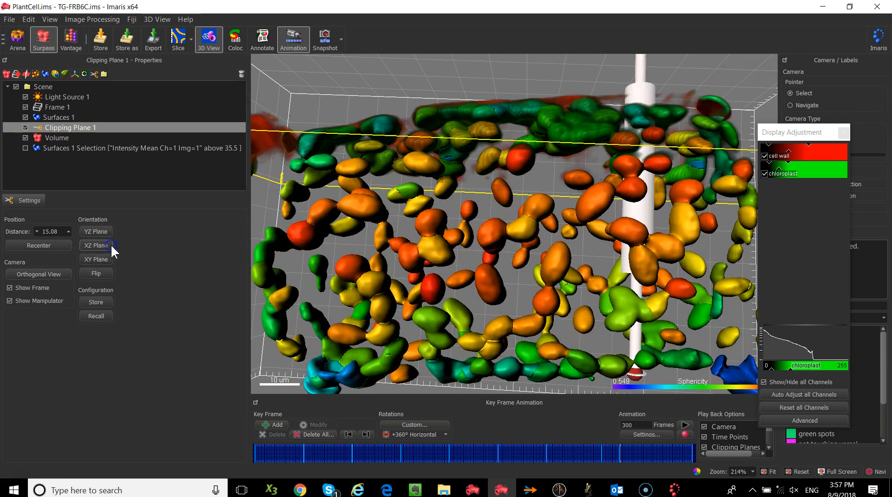
pyautogui.click(101, 231)
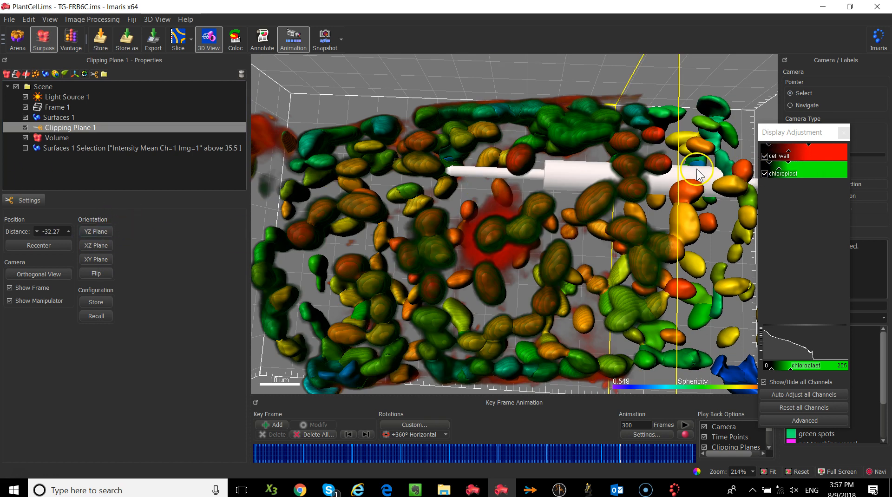
# Step: Slide the clipping plane to a distance of about 63 so it cuts away the volume, and add a key frame
pyautogui.moveTo(697, 174); pyautogui.dragTo(888, 184)
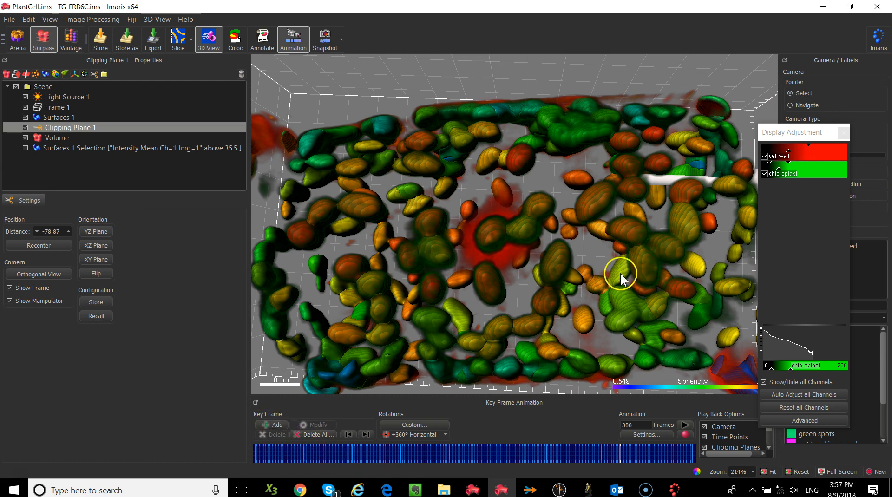
pyautogui.moveTo(777, 132); pyautogui.dragTo(888, 146)
pyautogui.moveTo(777, 191); pyautogui.dragTo(198, 216)
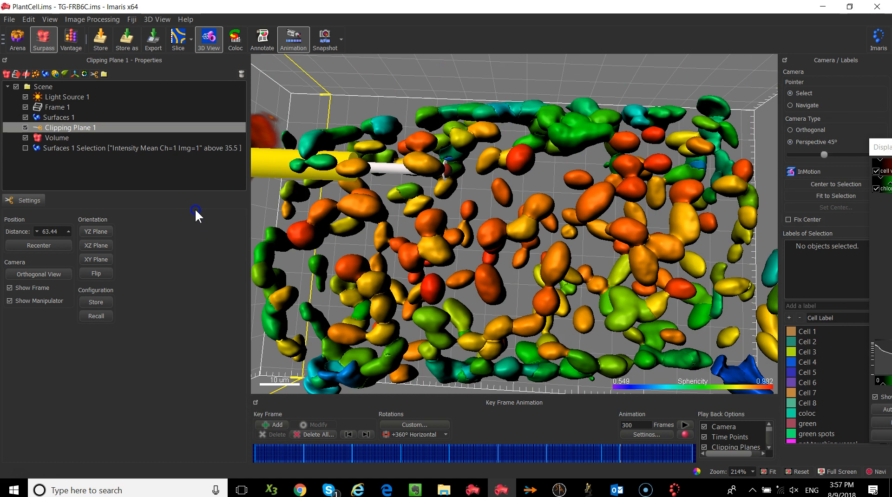
pyautogui.click(46, 137)
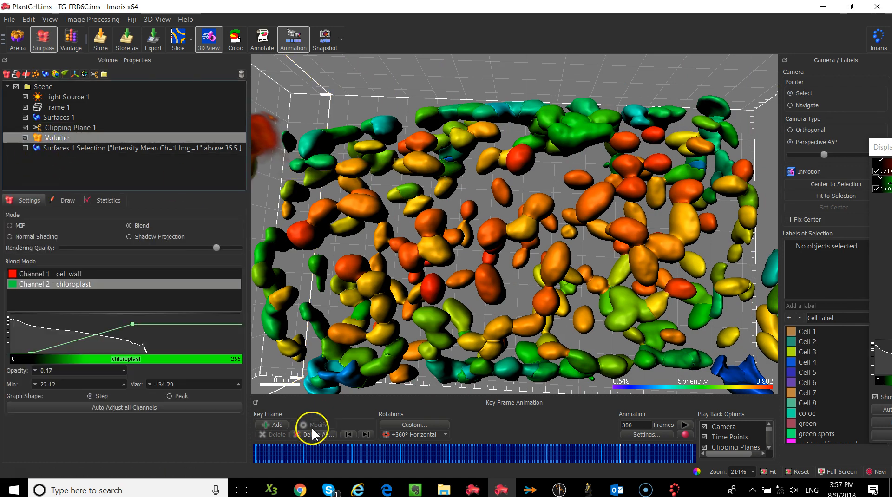
pyautogui.click(283, 424)
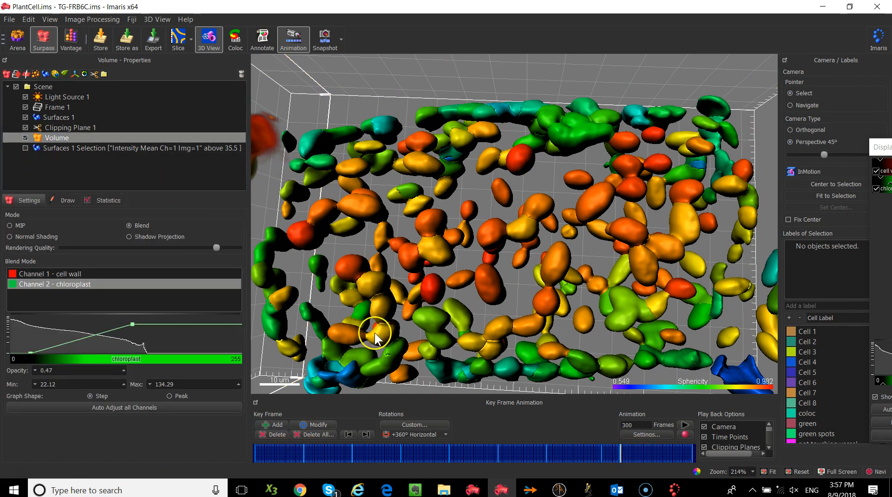
# Step: Slide the clipping plane back to a distance of about -81 to reveal the whole volume, and add another key frame
pyautogui.click(54, 124)
pyautogui.moveTo(293, 181); pyautogui.dragTo(862, 237)
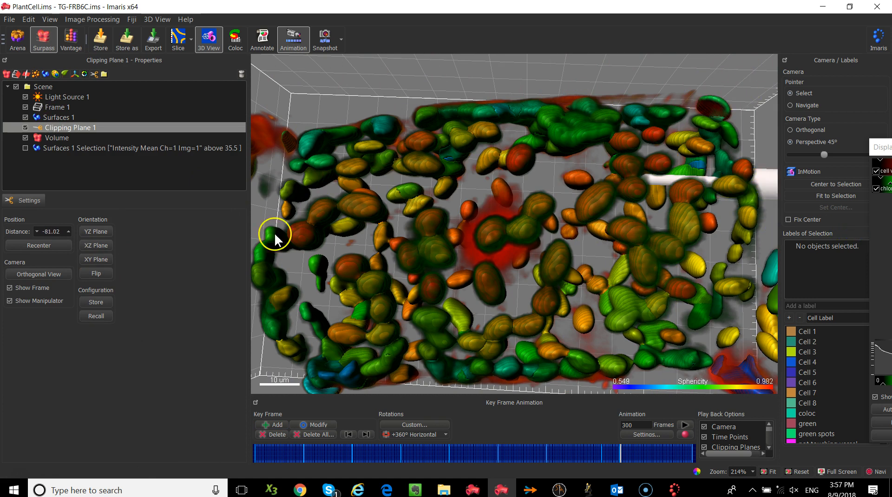
pyautogui.click(58, 138)
pyautogui.click(281, 425)
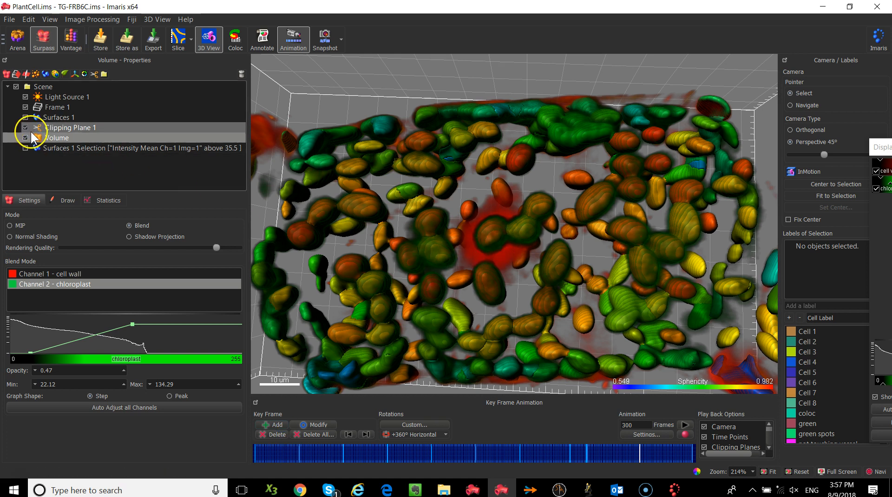
# Step: Hide Surfaces 1 and add a key frame showing only the volume
pyautogui.click(26, 117)
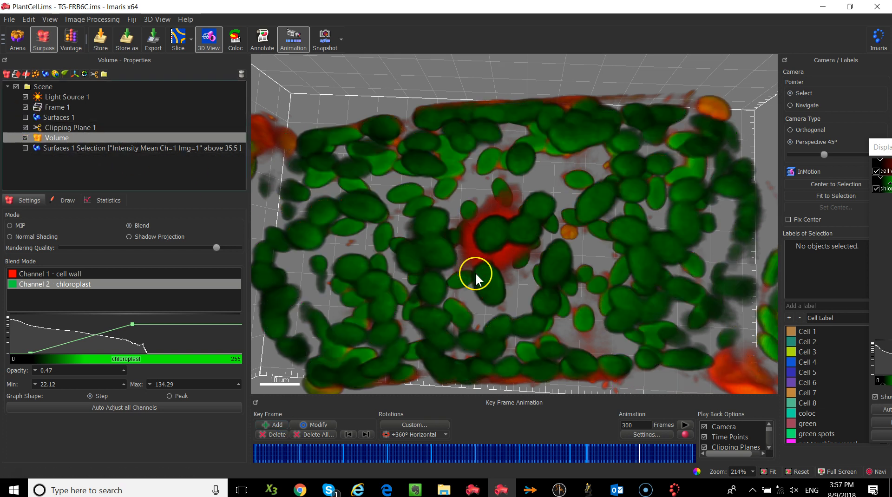
pyautogui.click(281, 424)
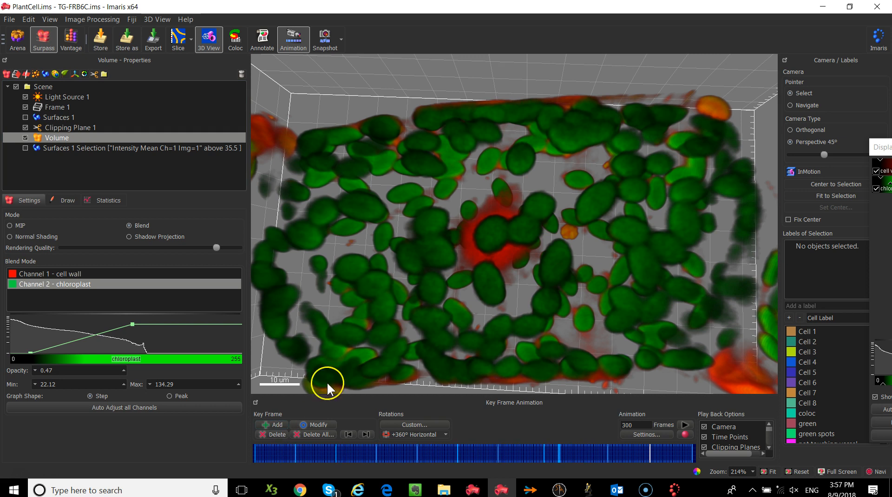
# Step: Play the animation to check the clipping plane and surface transitions, and stop it
pyautogui.click(499, 454)
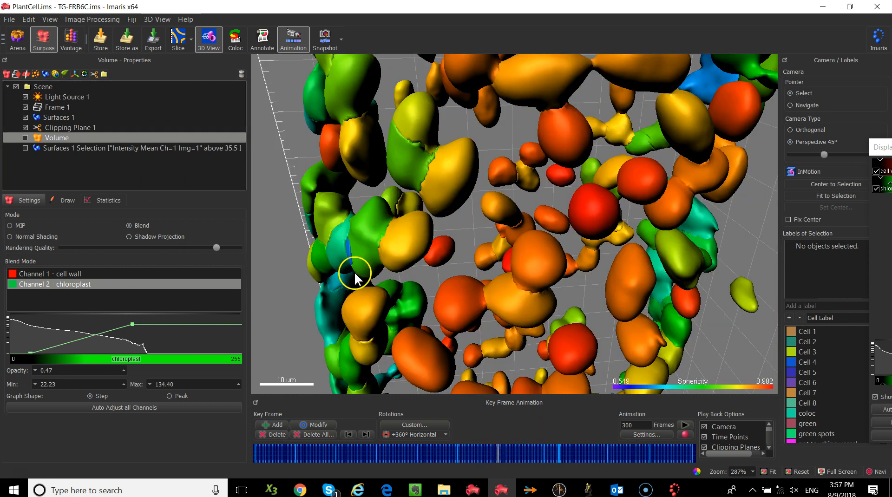
pyautogui.click(684, 424)
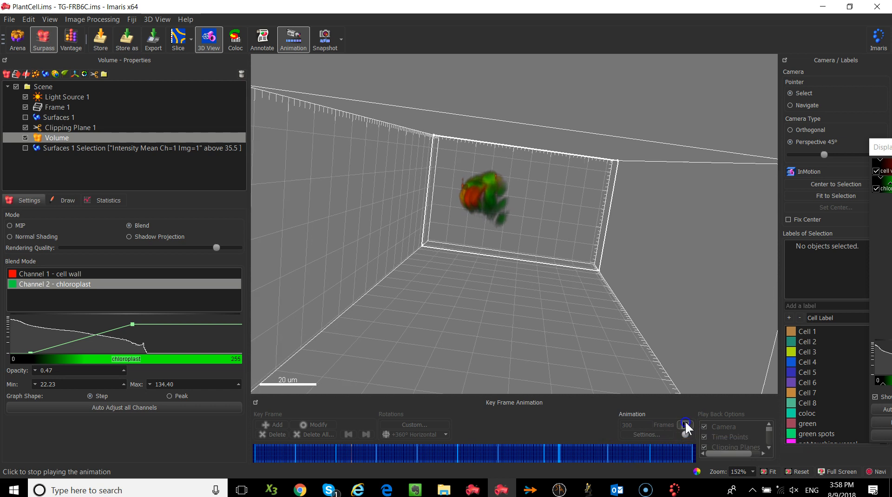
pyautogui.click(685, 424)
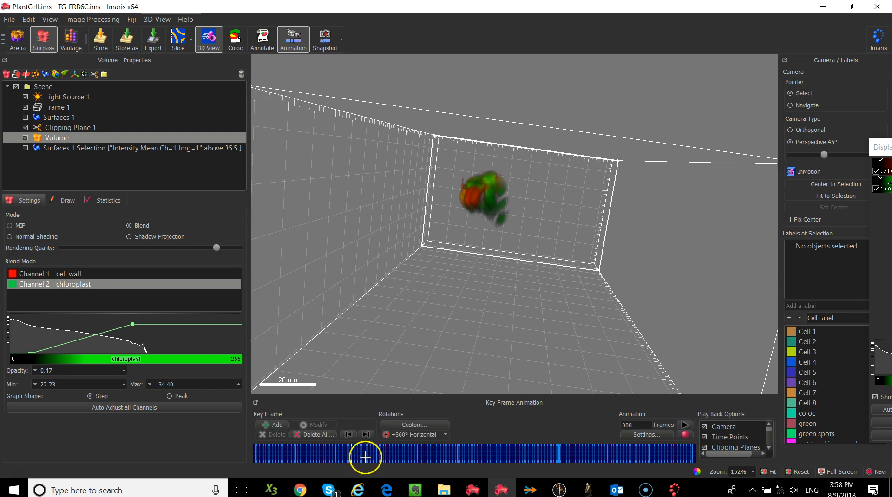
# Step: Delete the last two key frames, the volume-only close-up and the final overview
pyautogui.click(649, 453)
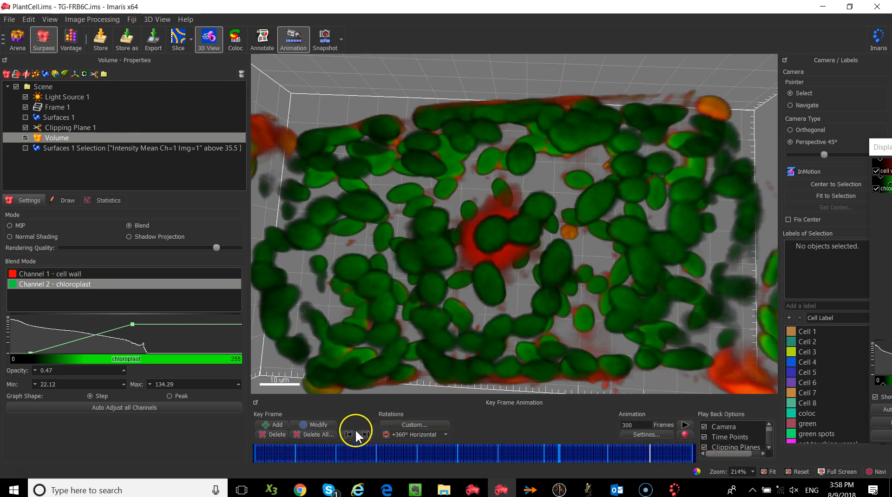
pyautogui.click(269, 435)
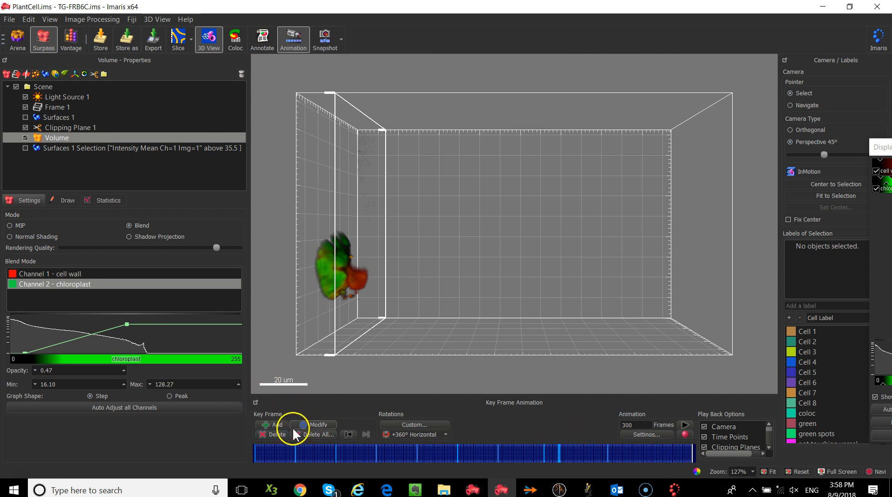
pyautogui.click(273, 431)
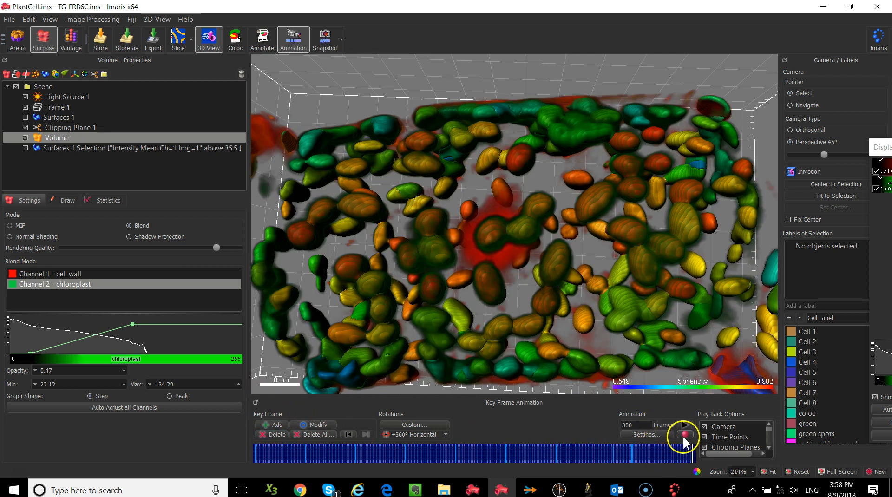
# Step: Return to the first key frame and turn off the clipping plane
pyautogui.click(255, 451)
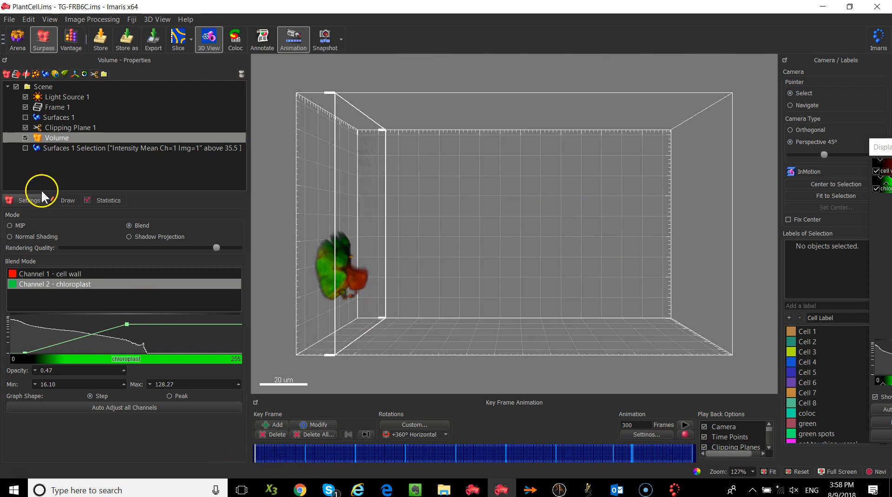
pyautogui.click(25, 128)
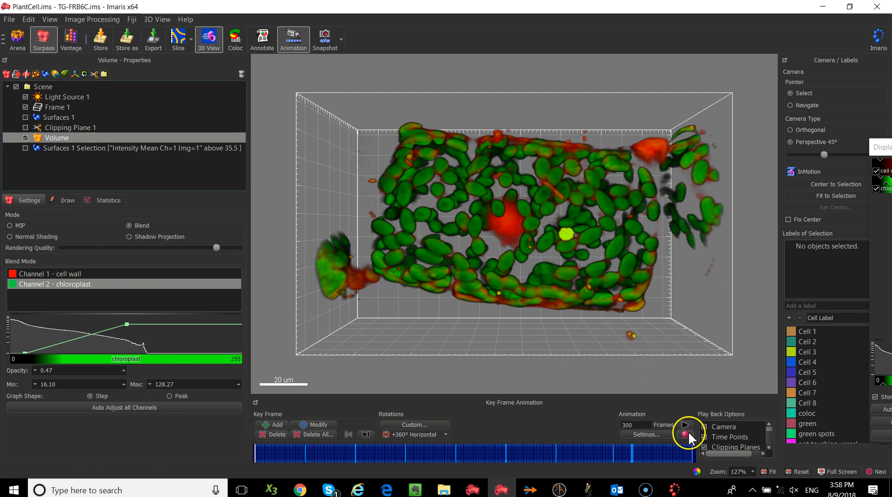
# Step: Export the key frame animation as the H264 movie PlantCell.mp4 in Documents at 5 frames per second, overwriting the existing file
pyautogui.click(685, 434)
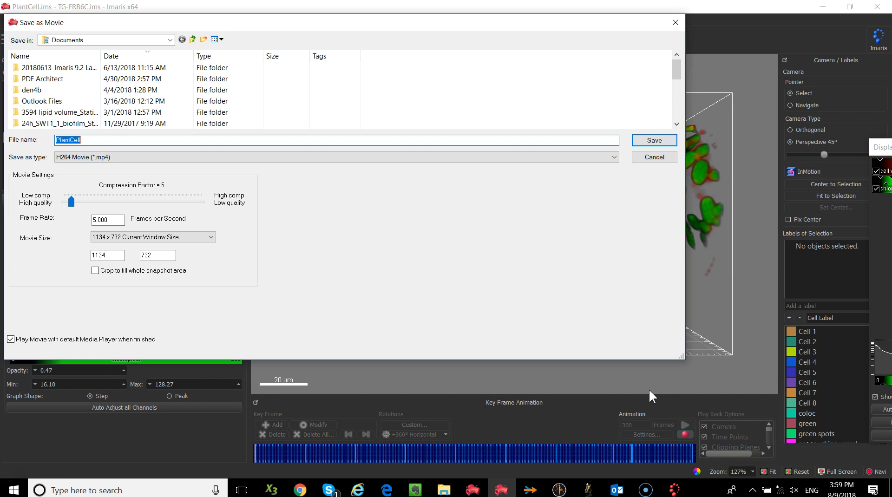
pyautogui.click(168, 157)
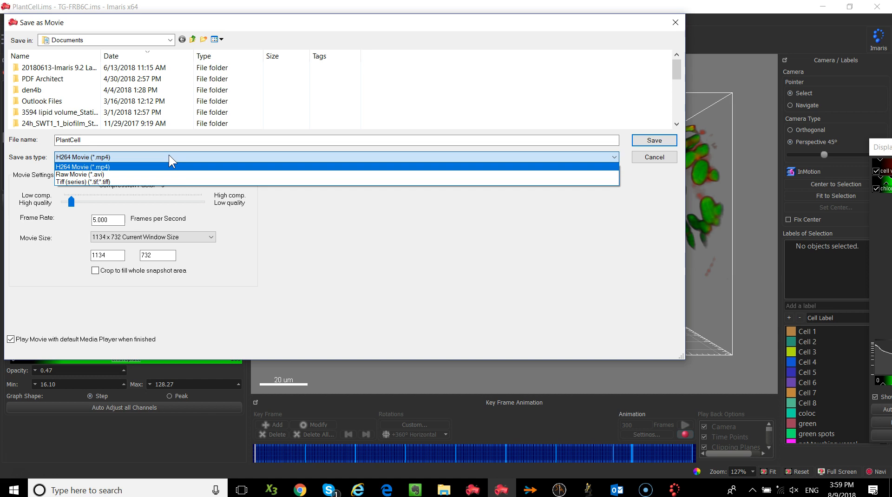
pyautogui.click(172, 158)
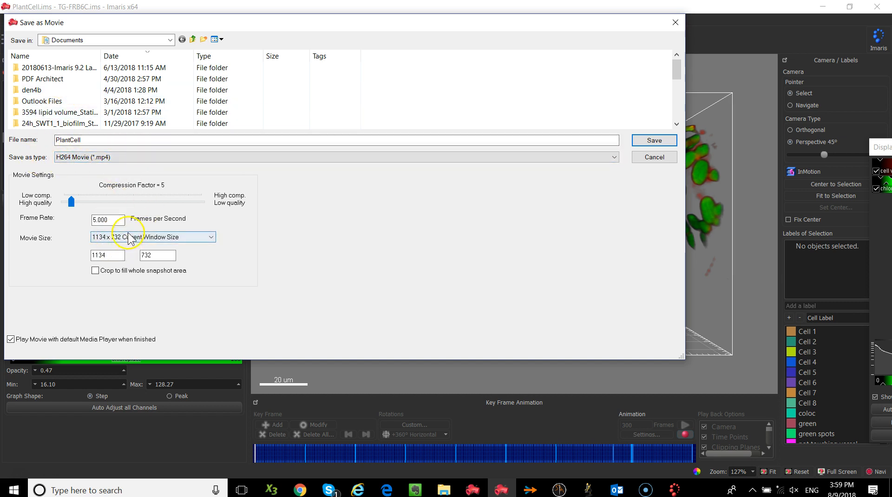
pyautogui.moveTo(114, 219); pyautogui.dragTo(19, 219)
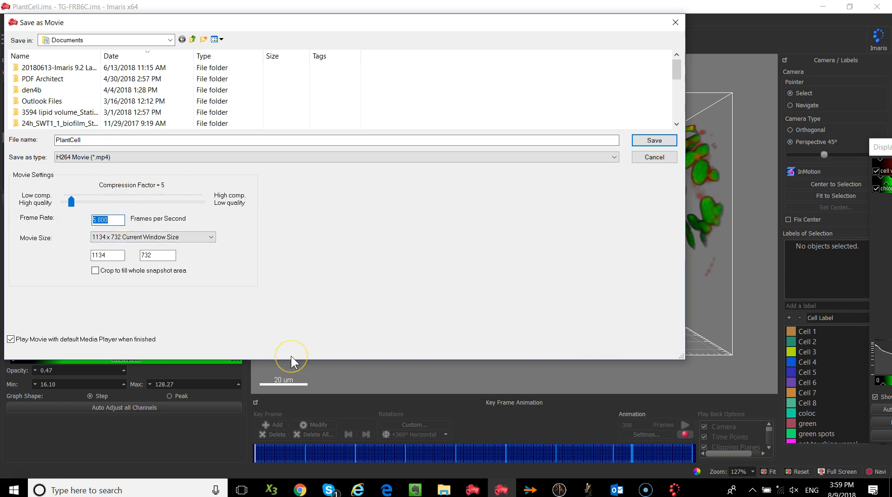
pyautogui.click(251, 384)
pyautogui.click(662, 141)
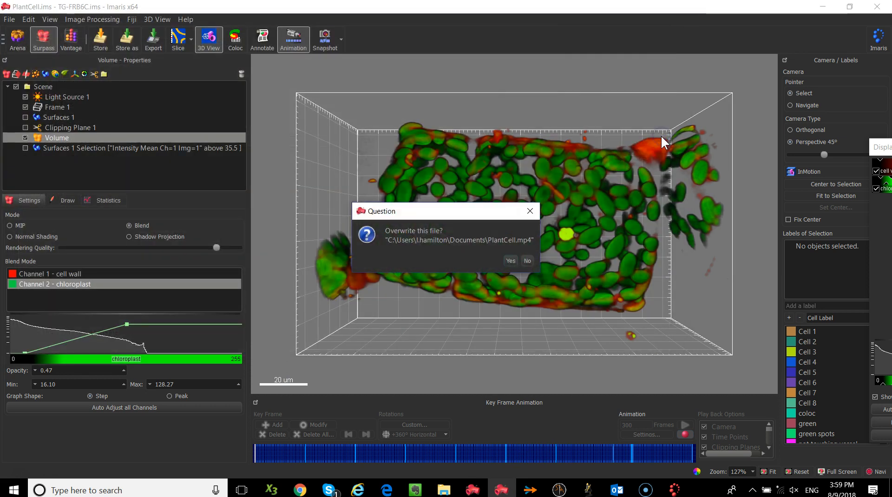
pyautogui.click(504, 261)
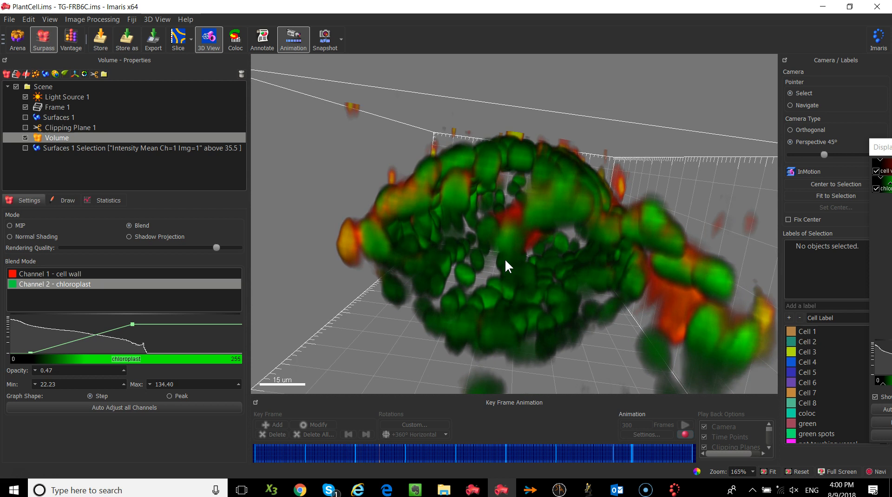
# Step: Watch the exported PlantCell movie in the media player and close the player
pyautogui.click(530, 211)
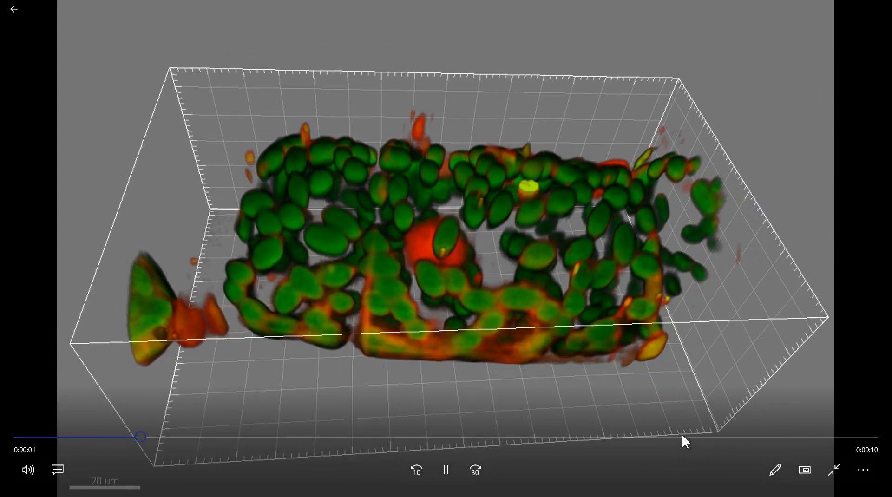
pyautogui.click(677, 416)
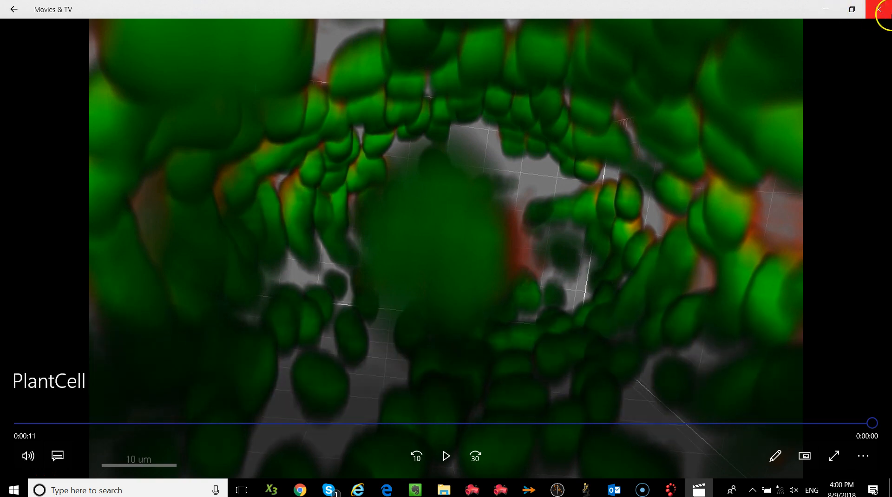
pyautogui.click(880, 10)
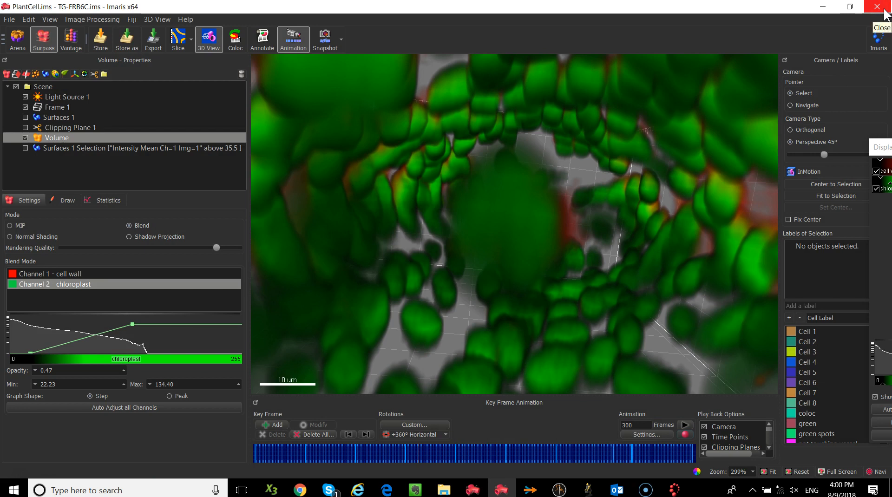
# Step: Go back to the Arena without saving the PlantCell changes and open the R18Demo image
pyautogui.click(108, 163)
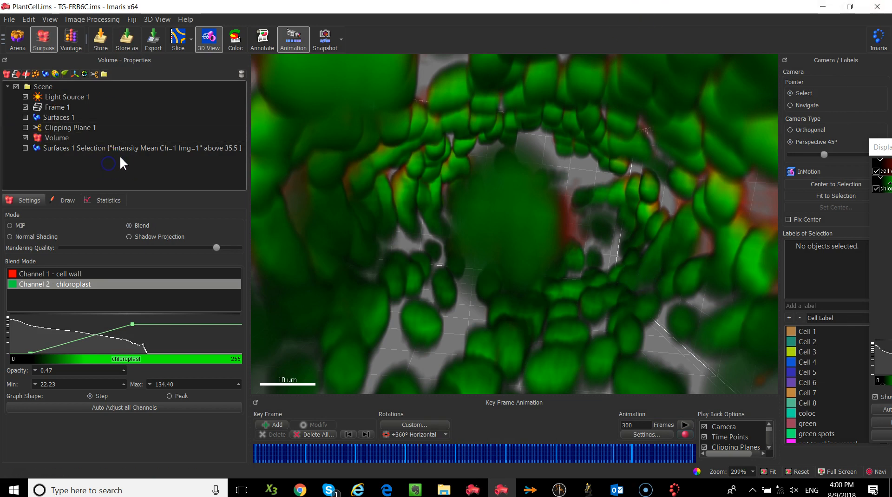
pyautogui.click(17, 39)
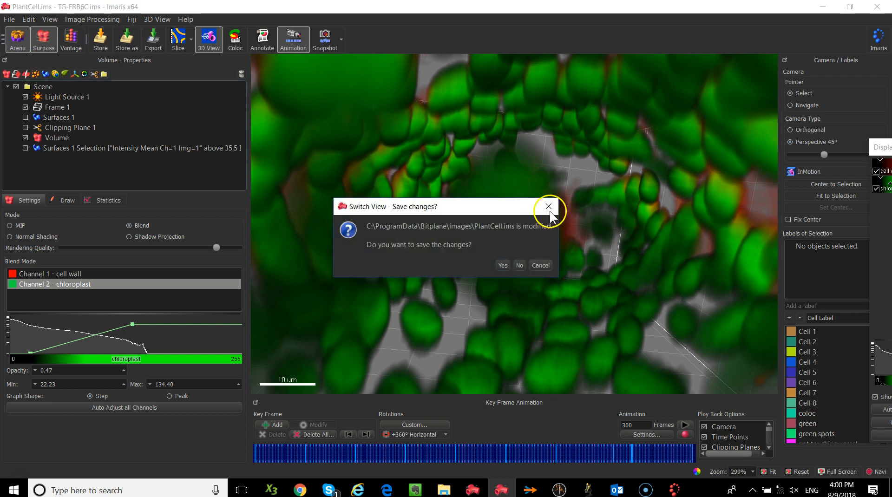
pyautogui.click(521, 268)
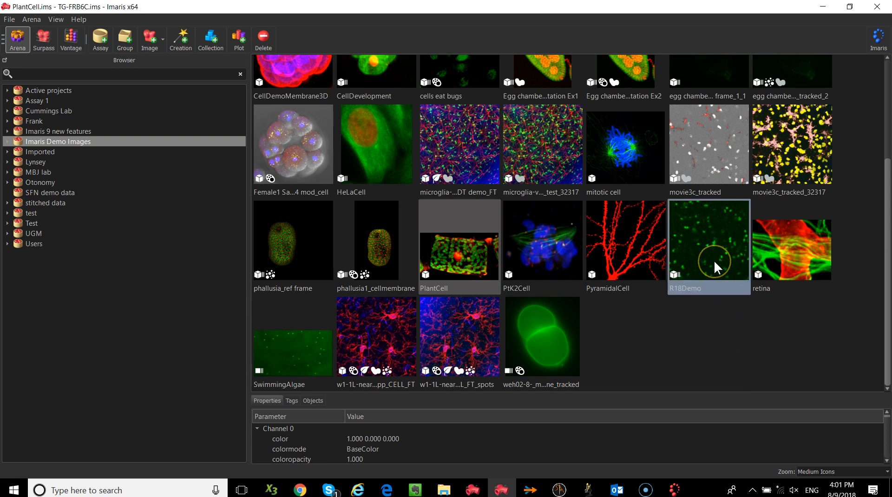
pyautogui.doubleClick(707, 246)
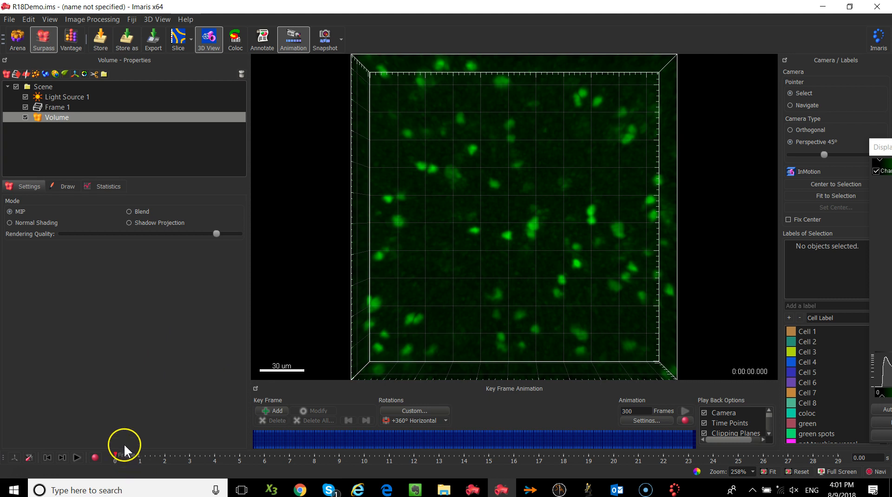
# Step: Review the R18Demo time series by playing through it, return to the first time point and tilt the volume to examine it
pyautogui.moveTo(115, 455)
pyautogui.mouseDown()
pyautogui.moveTo(663, 458)
pyautogui.moveTo(189, 458)
pyautogui.mouseUp()
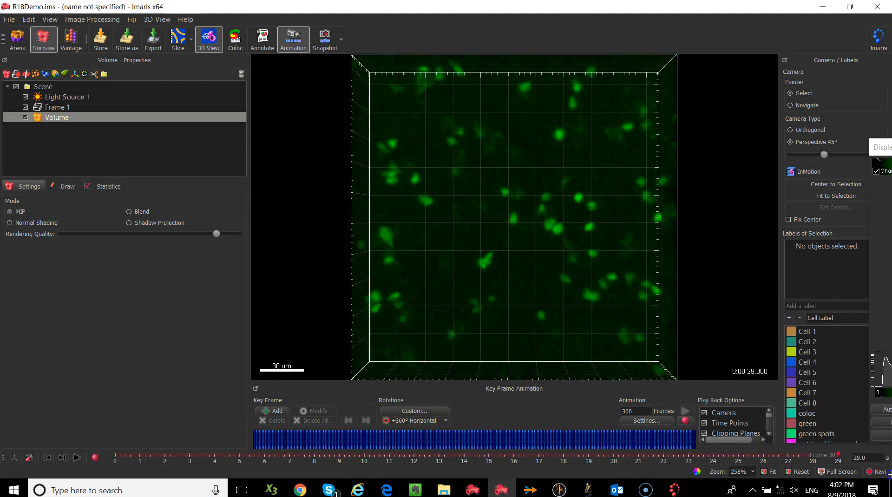
pyautogui.moveTo(444, 489)
pyautogui.mouseDown()
pyautogui.moveTo(54, 447)
pyautogui.moveTo(247, 447)
pyautogui.moveTo(214, 448)
pyautogui.mouseUp()
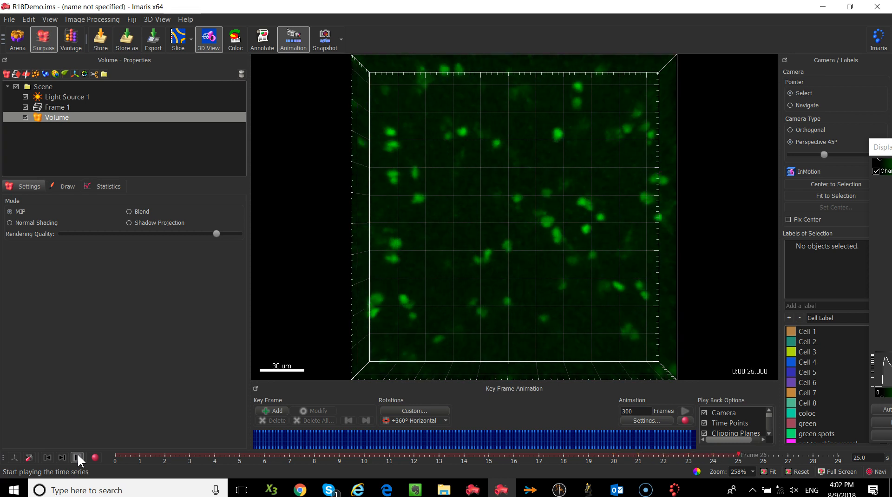
pyautogui.click(189, 453)
pyautogui.click(78, 456)
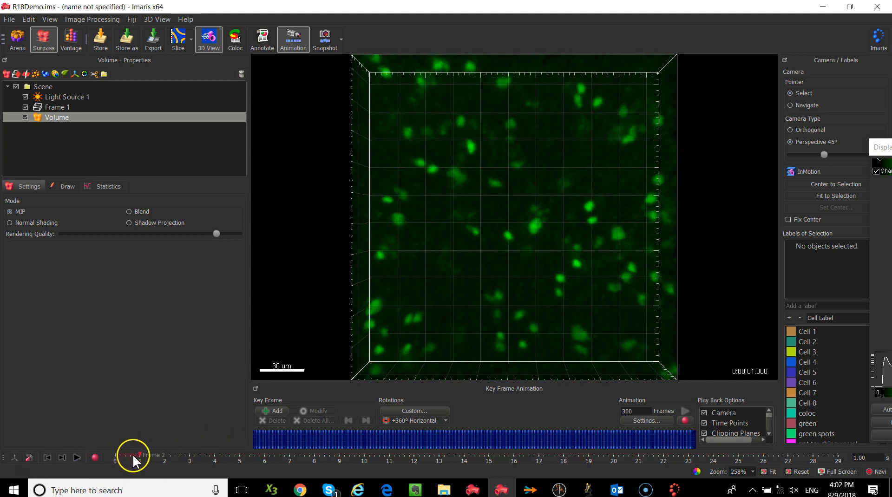
pyautogui.click(114, 455)
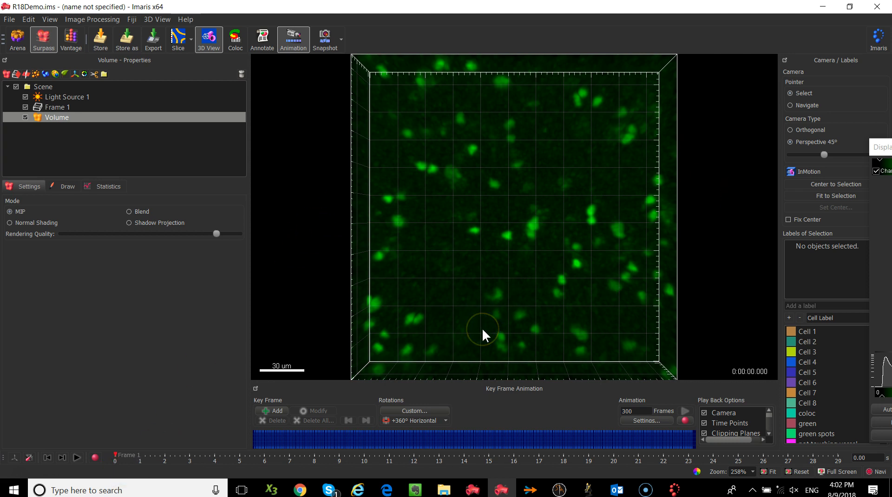
pyautogui.press('Escape')
pyautogui.moveTo(522, 290)
pyautogui.mouseDown()
pyautogui.moveTo(544, 99)
pyautogui.moveTo(524, 91)
pyautogui.moveTo(474, 154)
pyautogui.moveTo(539, 313)
pyautogui.moveTo(539, 295)
pyautogui.mouseUp()
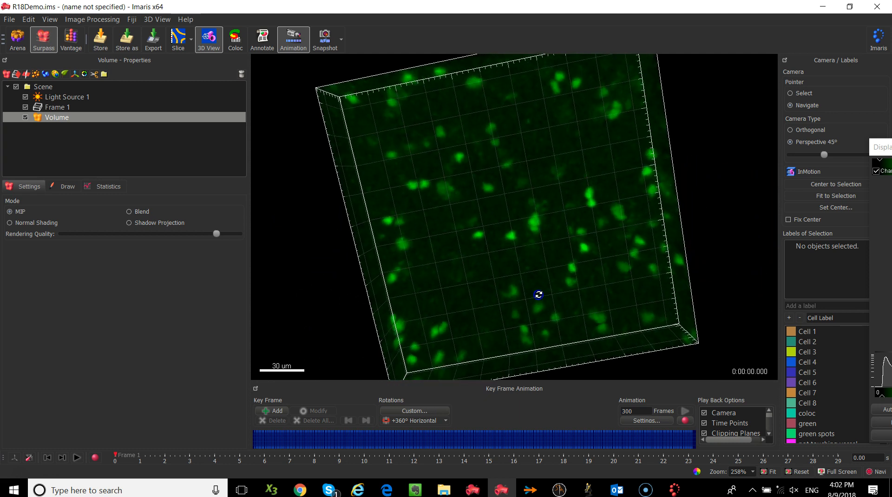
pyautogui.moveTo(482, 308); pyautogui.dragTo(415, 296)
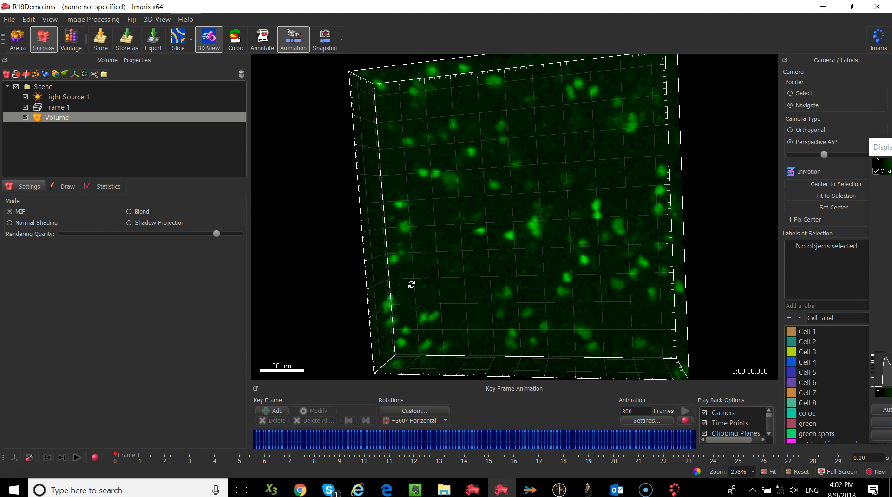
# Step: Measure the diameters of three bright cells in Slice view, checking different Z slices
pyautogui.click(180, 38)
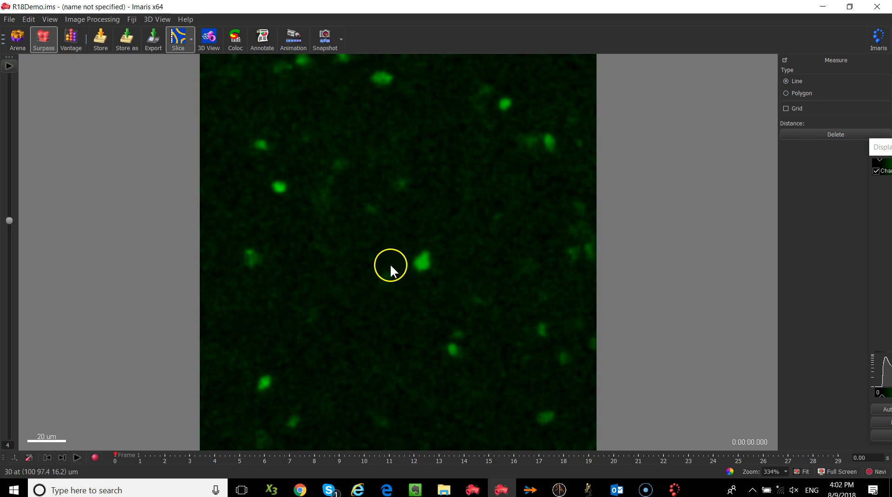
pyautogui.scroll(4, 421, 266)
pyautogui.click(412, 248)
pyautogui.click(430, 264)
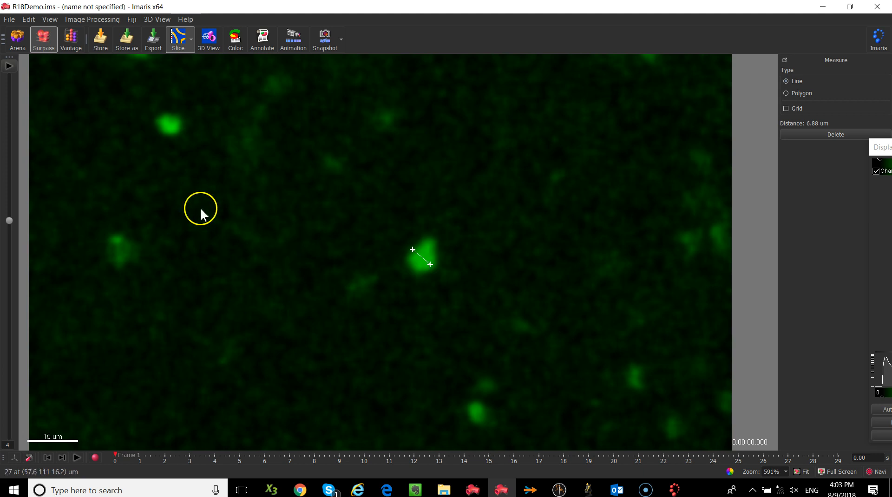
pyautogui.click(172, 118)
pyautogui.click(166, 134)
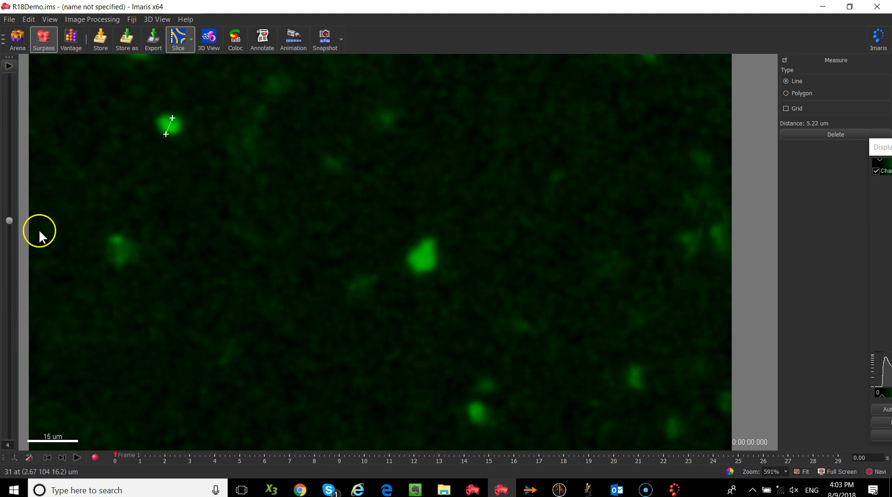
pyautogui.moveTo(10, 220); pyautogui.dragTo(7, 324)
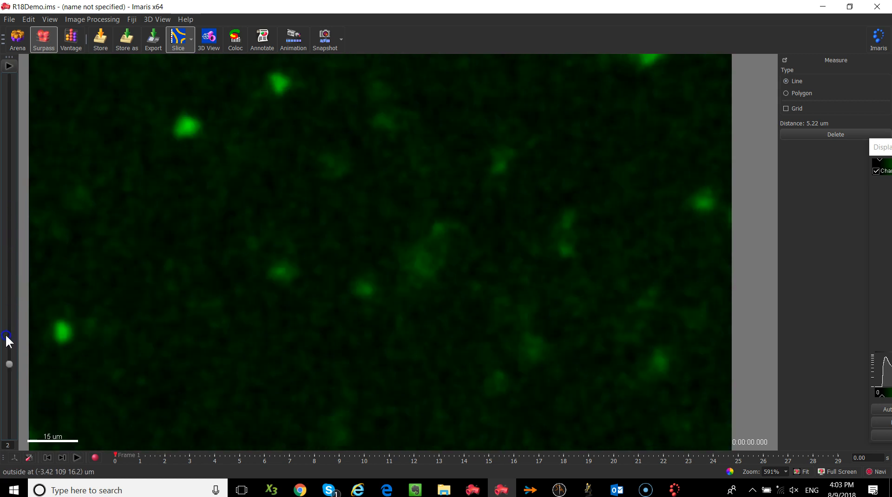
pyautogui.click(413, 261)
pyautogui.click(427, 266)
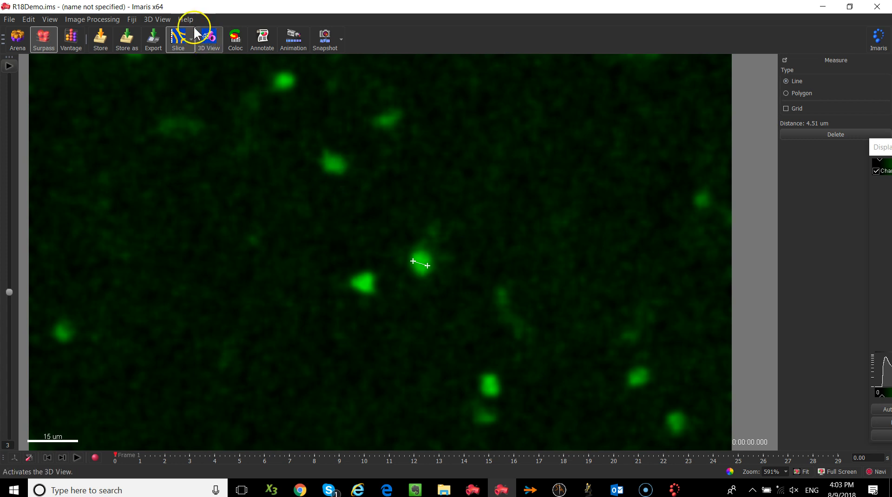
# Step: Add a new Spots object in the 3D view and name it "t cells"
pyautogui.click(205, 39)
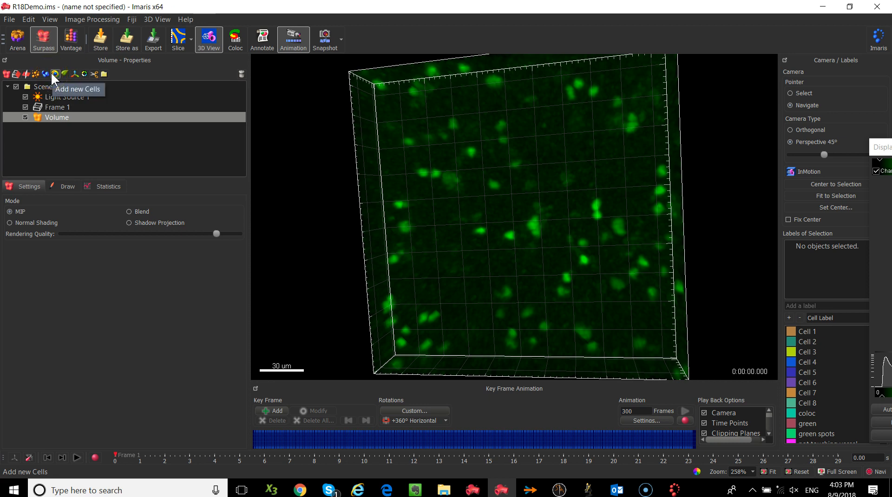
pyautogui.click(36, 74)
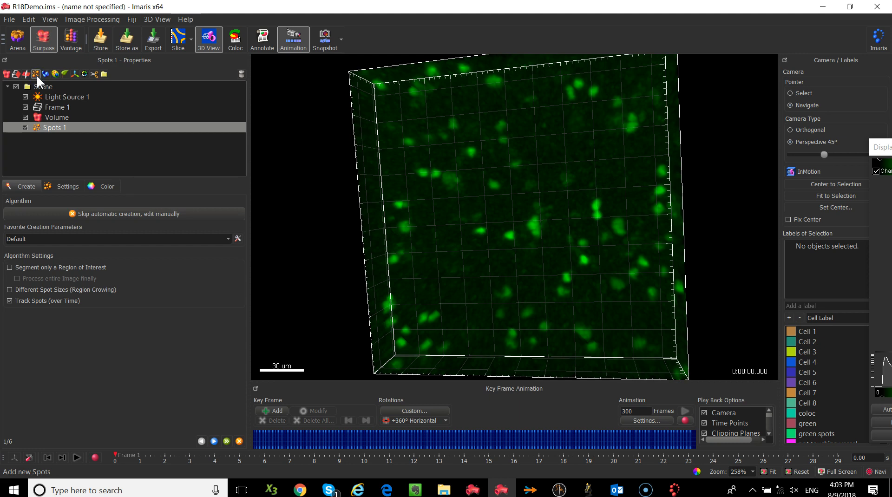
pyautogui.write('t cells')
pyautogui.press('Return')
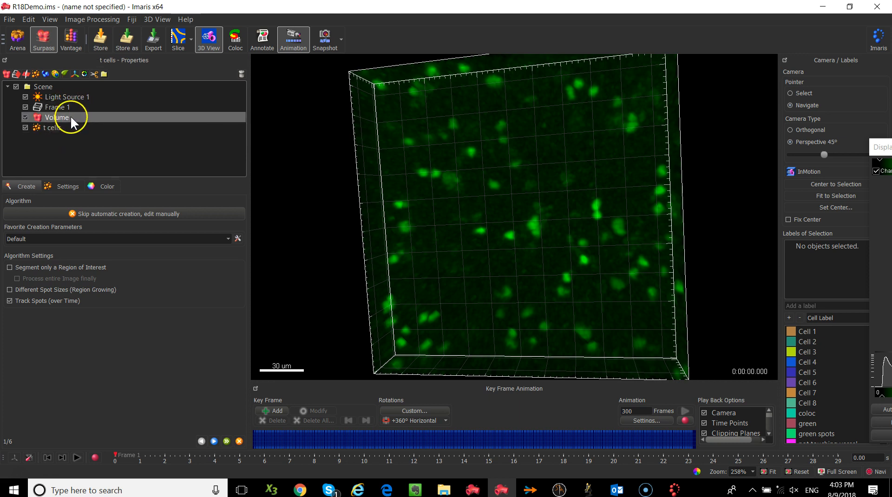
pyautogui.click(72, 128)
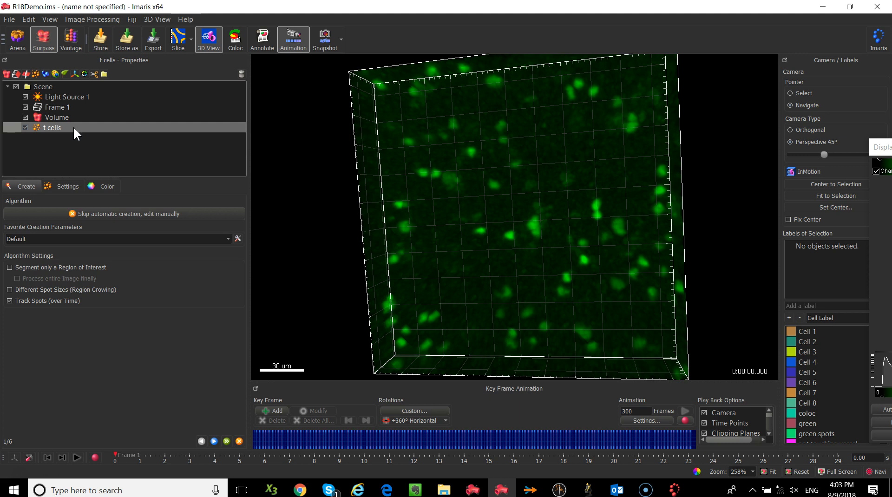
pyautogui.click(75, 130)
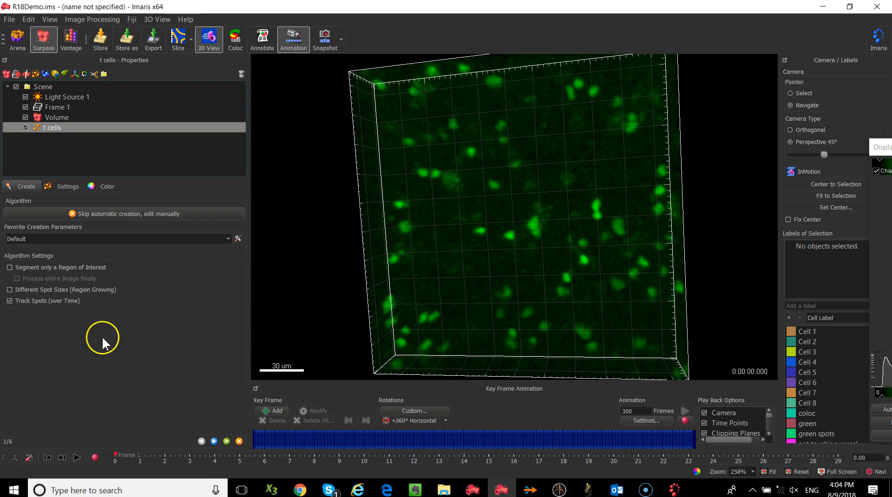
pyautogui.click(9, 267)
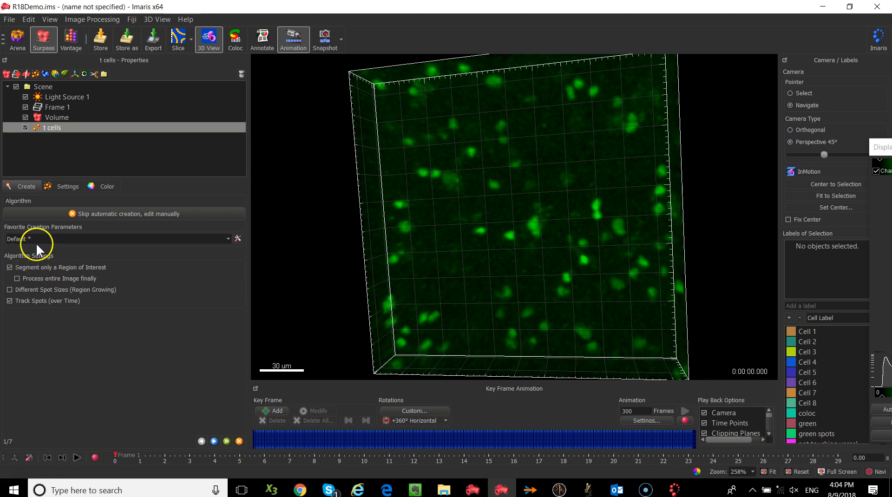
pyautogui.click(214, 442)
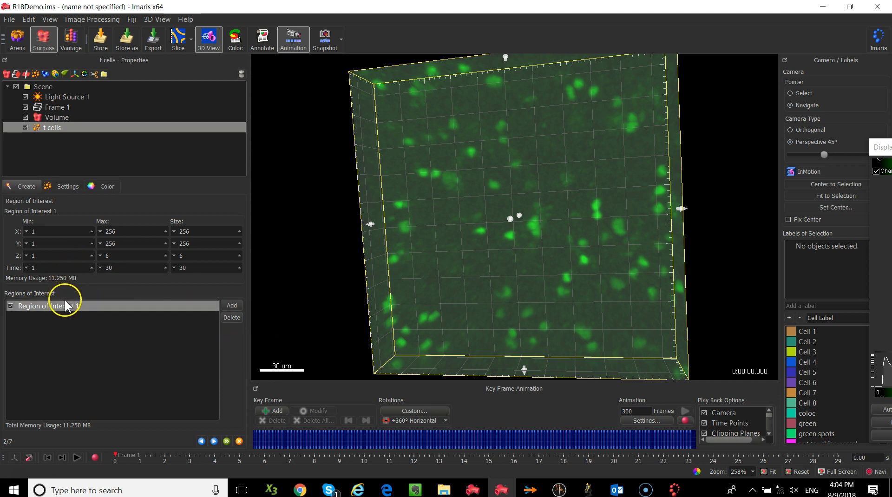
pyautogui.moveTo(128, 269); pyautogui.dragTo(12, 272)
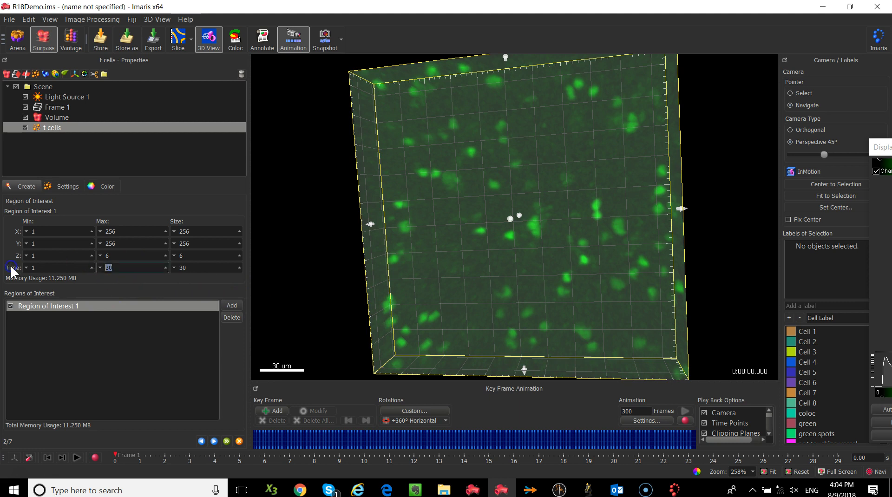
pyautogui.write('10')
pyautogui.click(209, 442)
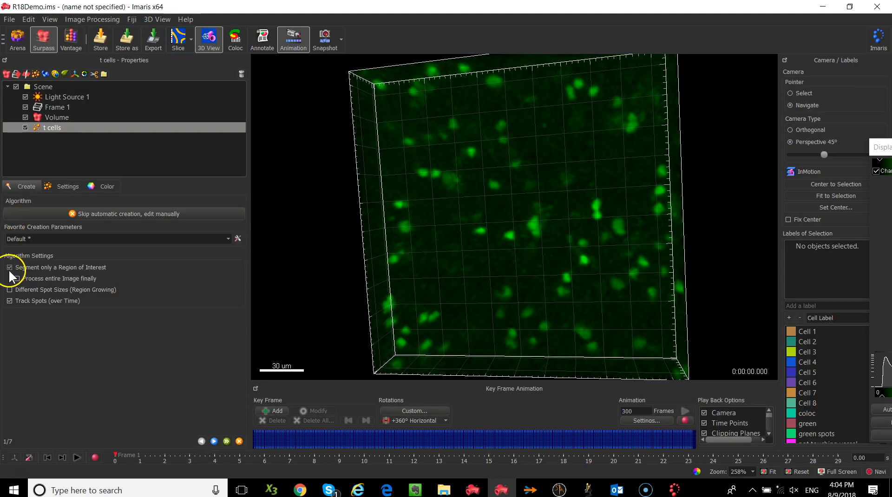
pyautogui.click(9, 268)
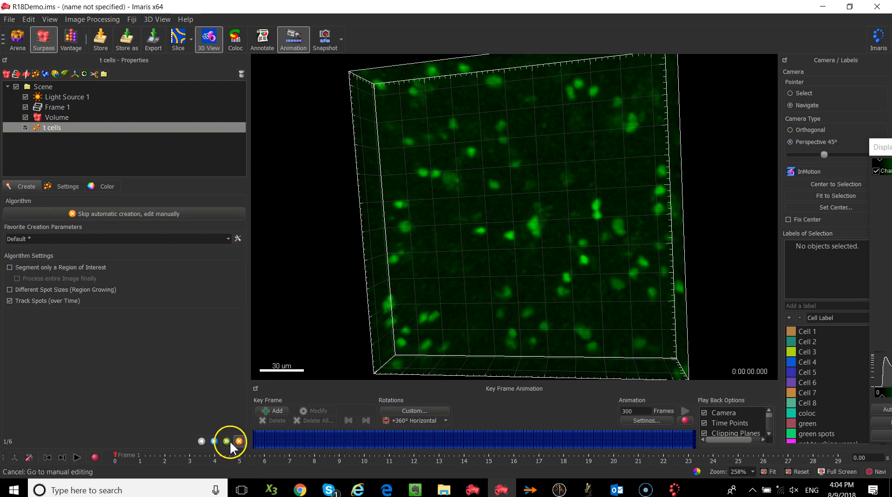
# Step: Keep spot tracking over time enabled, continue to spot detection on Channel 1 and set the estimated XY diameter to 6 µm
pyautogui.click(214, 441)
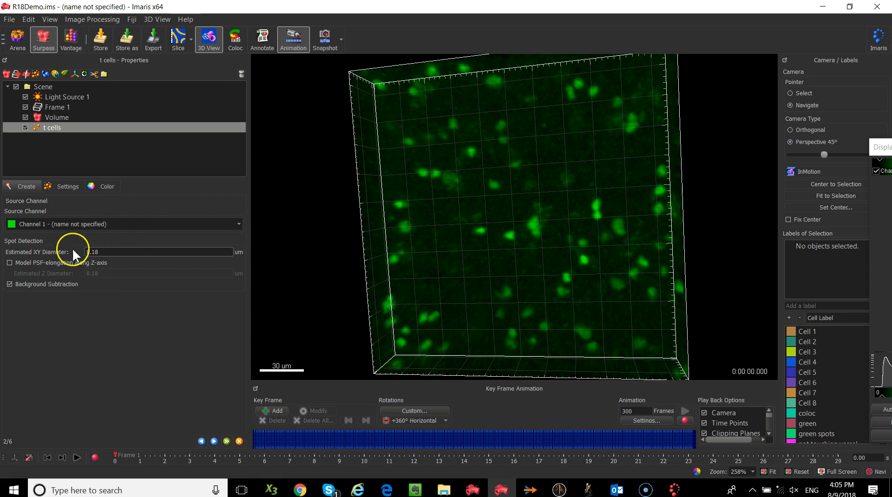
pyautogui.doubleClick(93, 252)
pyautogui.write('6')
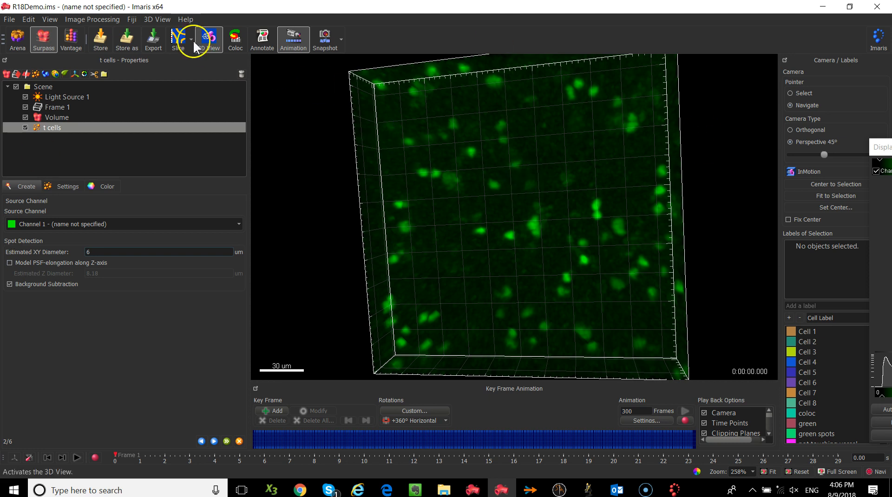
# Step: Switch to Section view and centre the crosshair on a single cell to inspect its Z extent
pyautogui.click(178, 40)
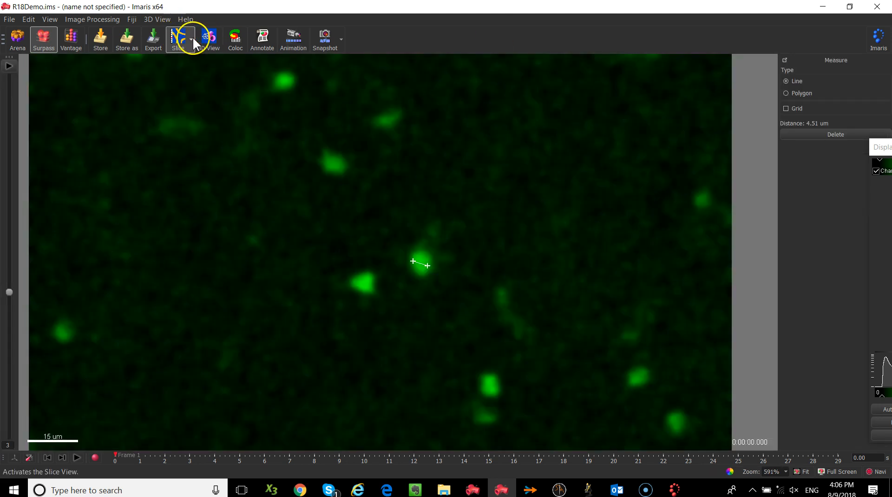
pyautogui.click(191, 38)
pyautogui.click(196, 76)
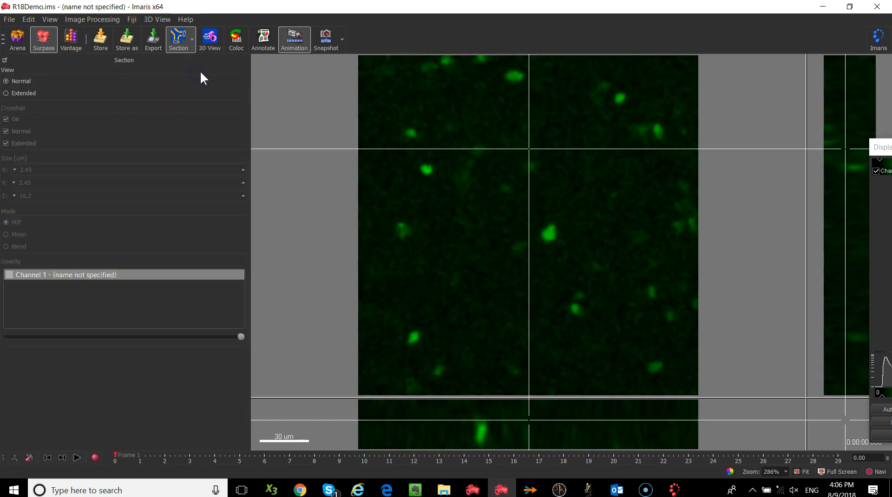
pyautogui.click(575, 310)
pyautogui.scroll(5, 575, 310)
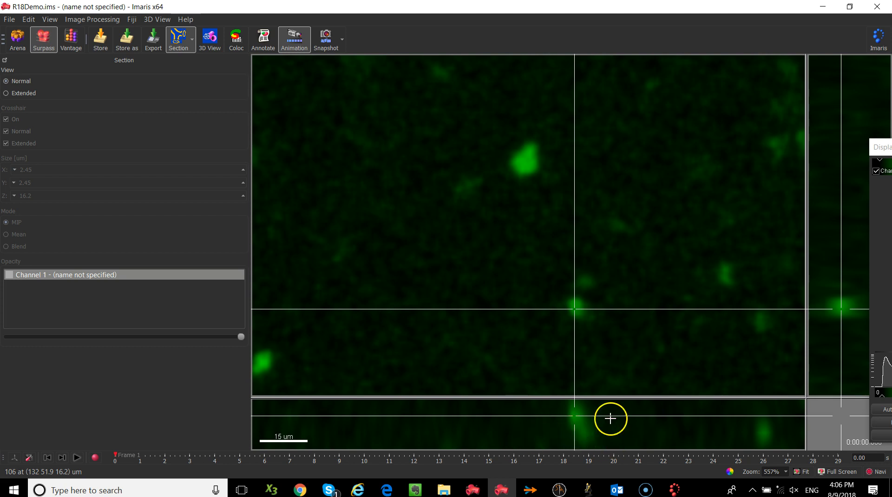
# Step: Use the extended section to measure the cell by fitting the slab around it, about 5.7 × 5.7 × 10.8 µm
pyautogui.click(25, 92)
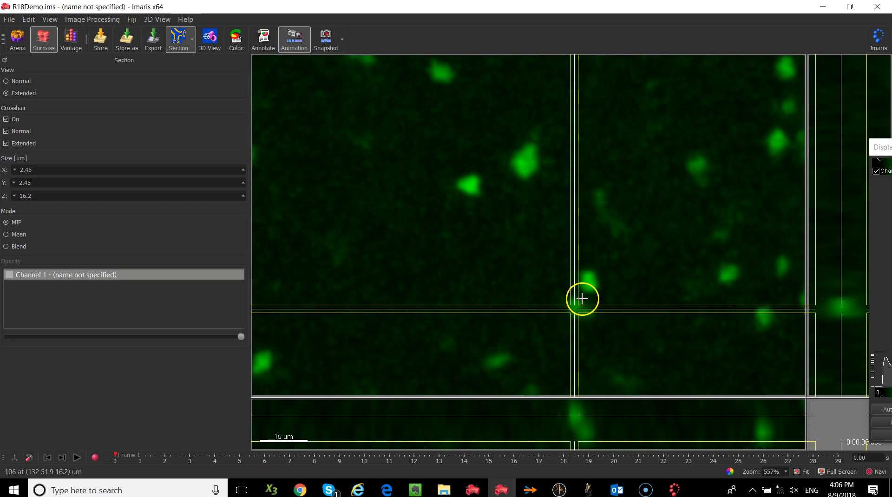
pyautogui.moveTo(578, 299); pyautogui.dragTo(588, 299)
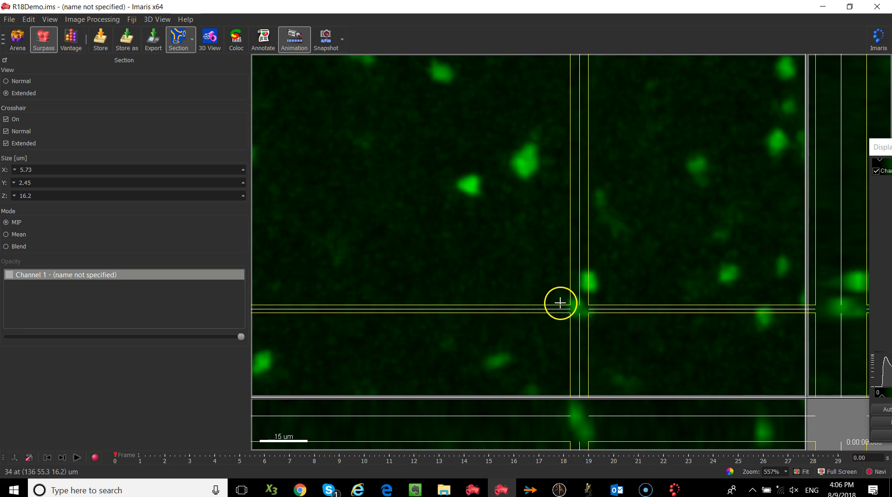
pyautogui.moveTo(561, 303); pyautogui.dragTo(564, 301)
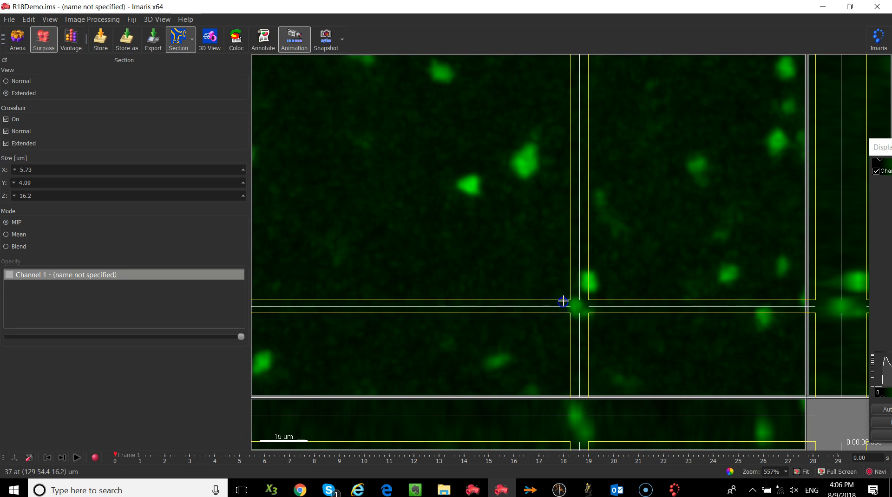
pyautogui.scroll(-2, 610, 416)
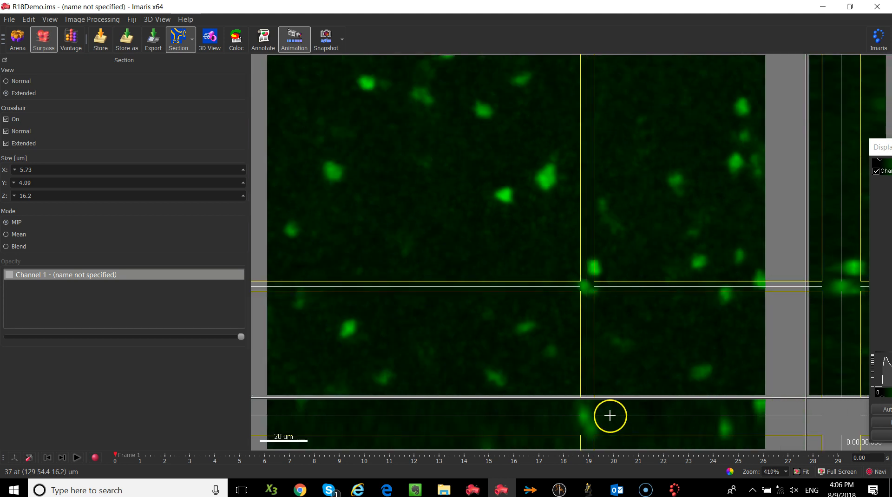
pyautogui.scroll(-1, 610, 416)
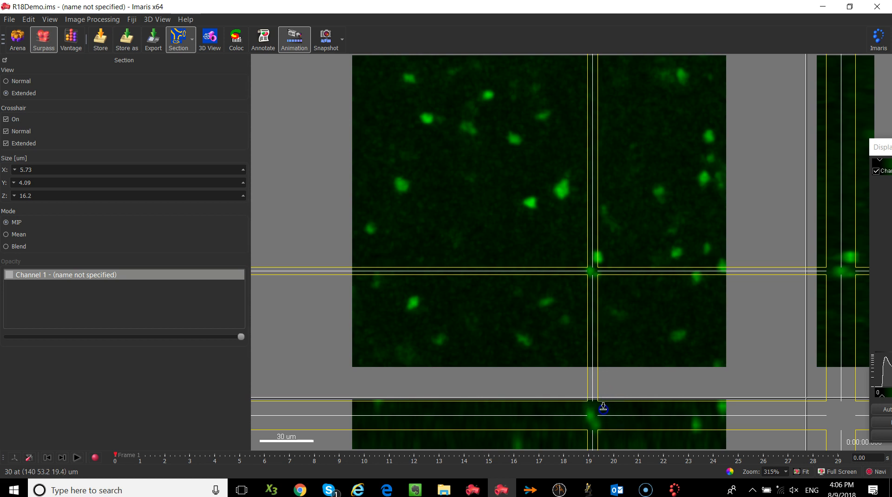
pyautogui.moveTo(603, 407); pyautogui.dragTo(603, 412)
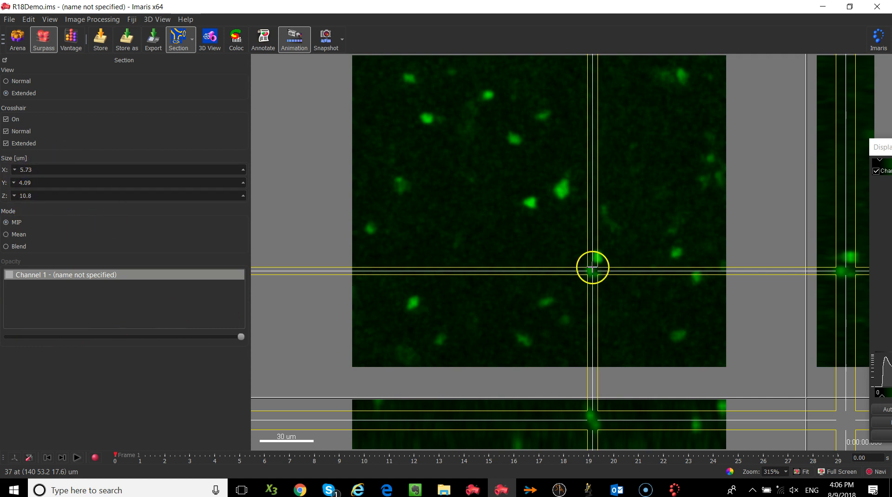
pyautogui.moveTo(604, 268); pyautogui.dragTo(606, 264)
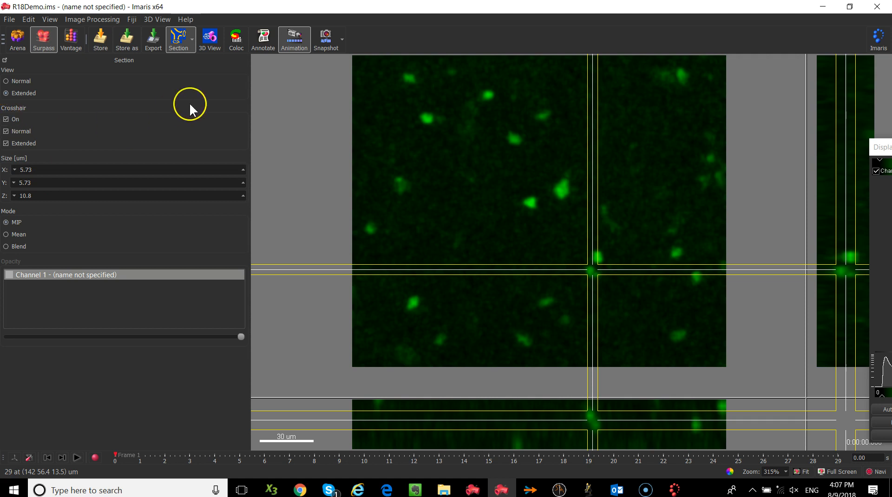
# Step: Back in the 3D view, model PSF elongation along Z with an estimated Z diameter of 10 µm and run the spot detection
pyautogui.click(211, 43)
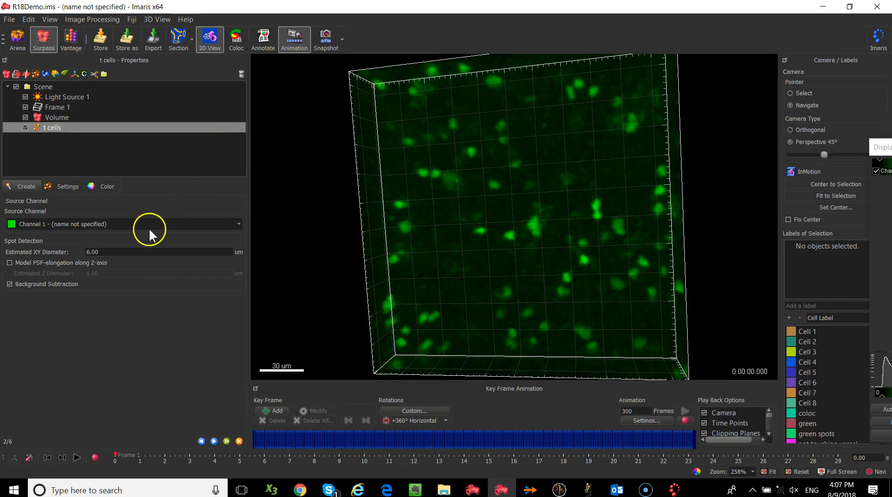
pyautogui.click(10, 263)
pyautogui.click(96, 252)
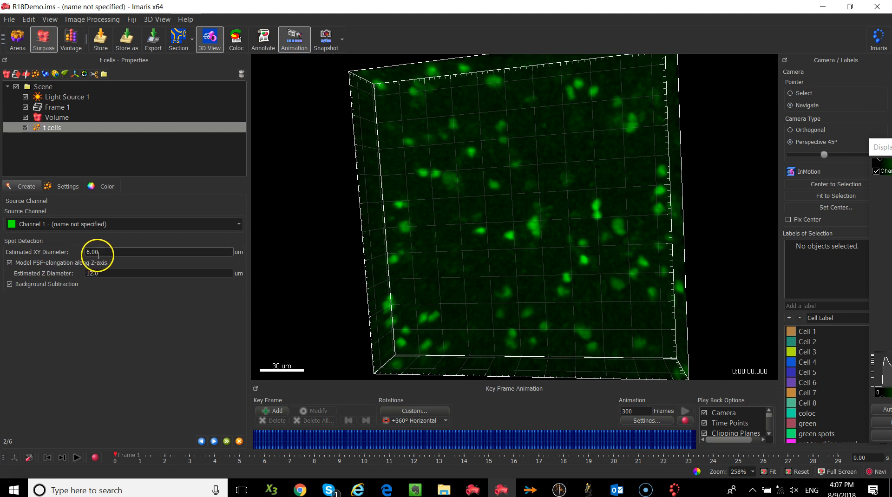
pyautogui.moveTo(100, 273); pyautogui.dragTo(50, 274)
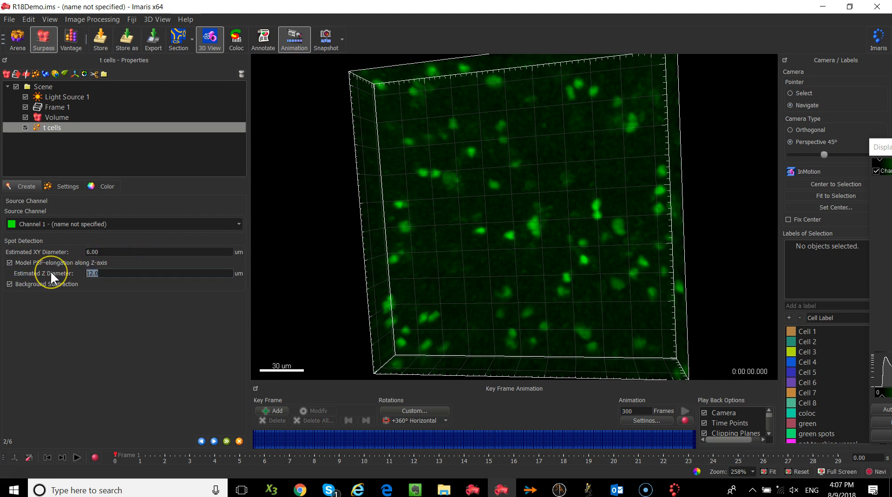
pyautogui.write('10')
pyautogui.click(43, 255)
pyautogui.click(214, 442)
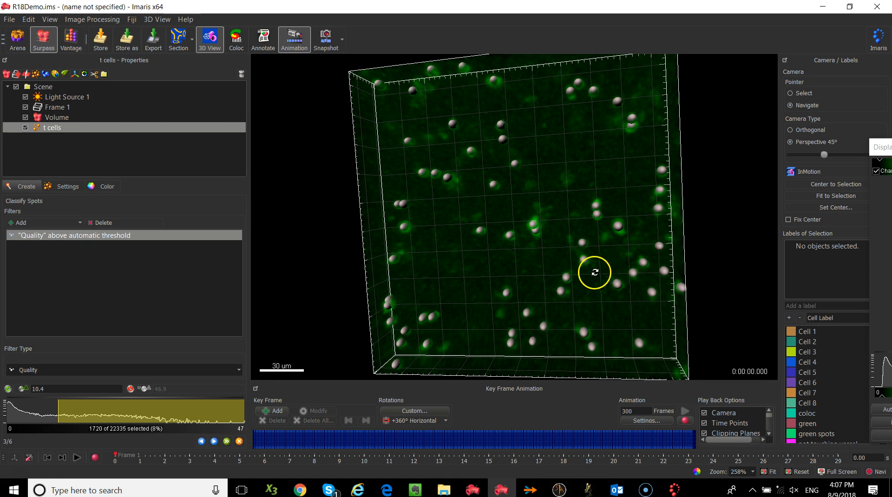
# Step: Examine how well the detected spots match the cells from different angles, close up and at several time points
pyautogui.moveTo(498, 304); pyautogui.dragTo(513, 113)
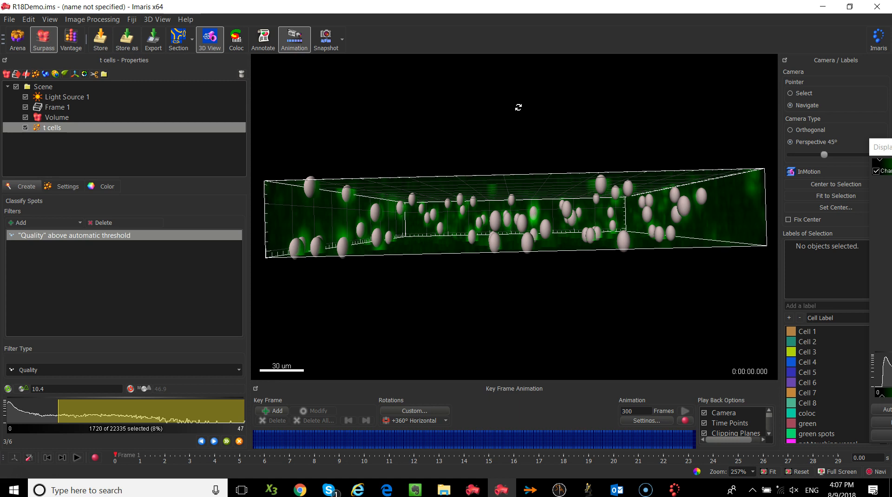
pyautogui.moveTo(539, 149); pyautogui.dragTo(464, 120)
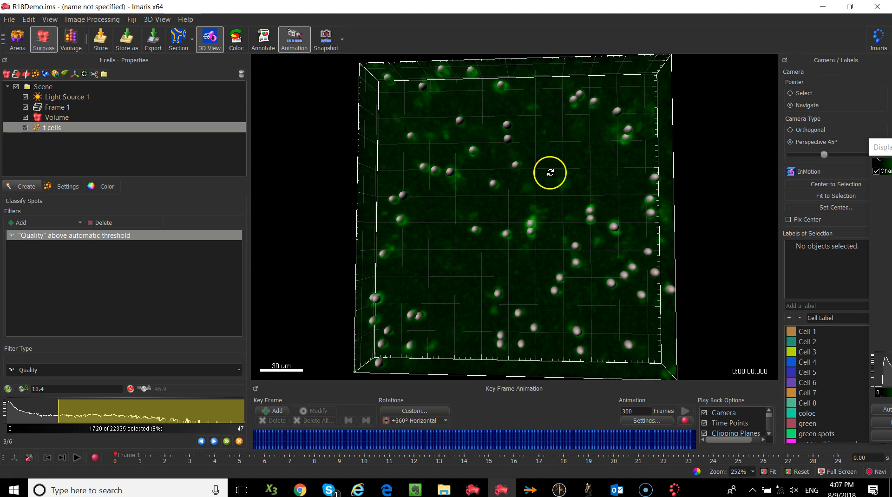
pyautogui.scroll(3, 566, 191)
pyautogui.scroll(3, 566, 192)
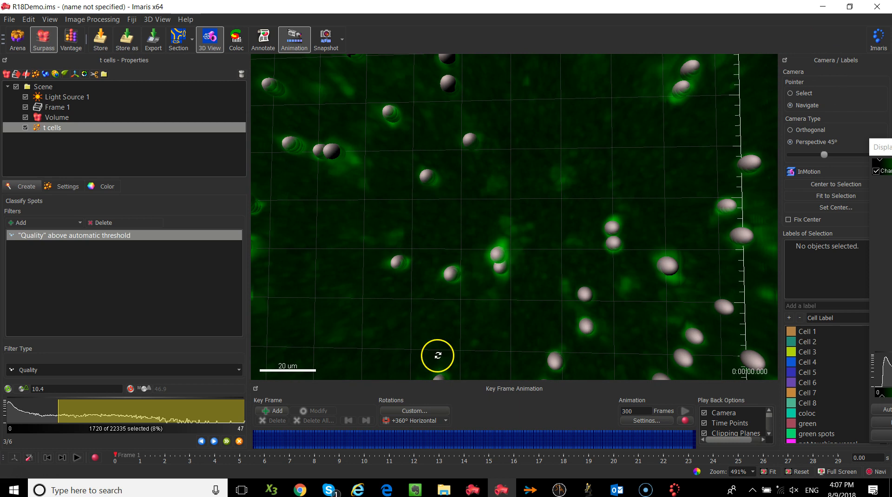
pyautogui.moveTo(120, 455); pyautogui.dragTo(118, 319)
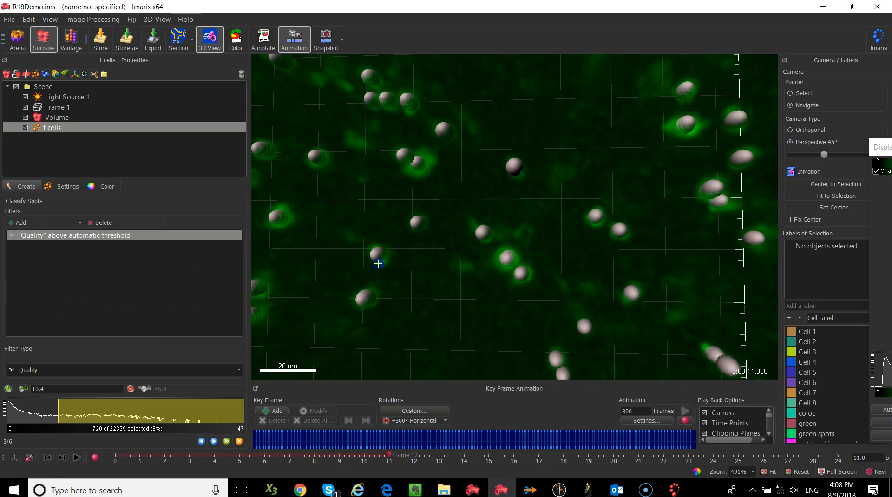
pyautogui.moveTo(390, 263); pyautogui.dragTo(129, 231)
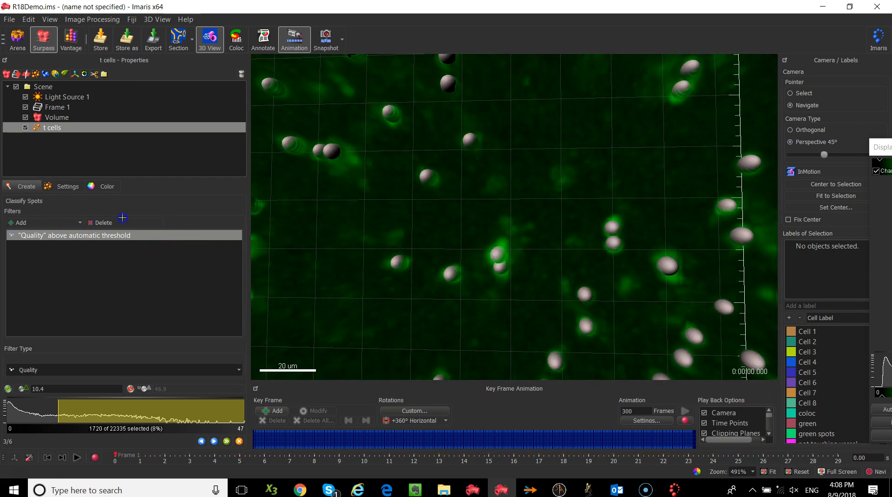
pyautogui.click(478, 121)
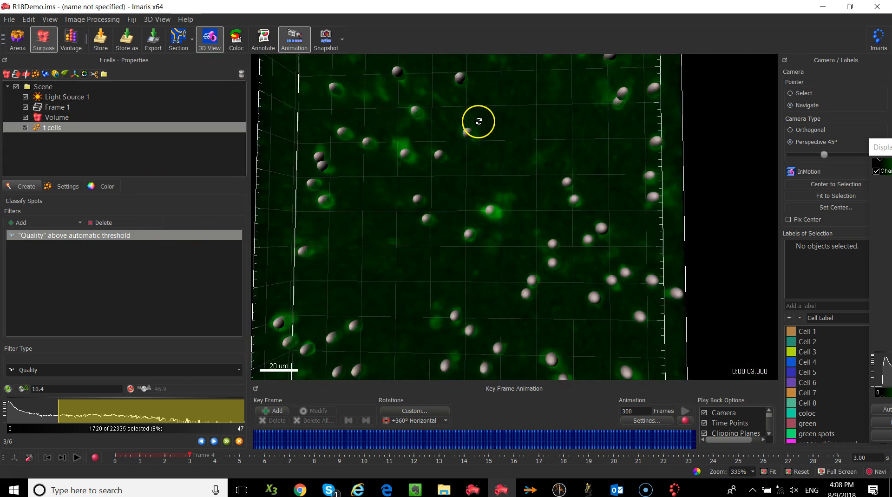
pyautogui.scroll(-5, 478, 121)
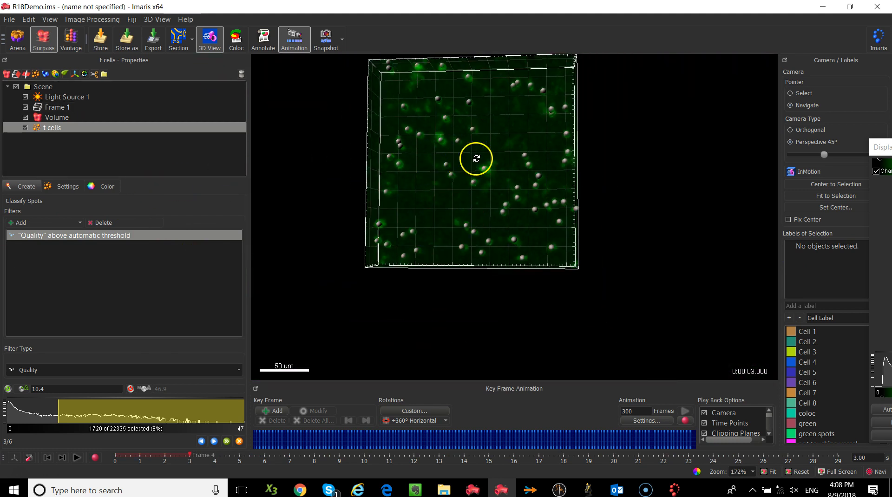
pyautogui.moveTo(476, 158); pyautogui.dragTo(496, 192)
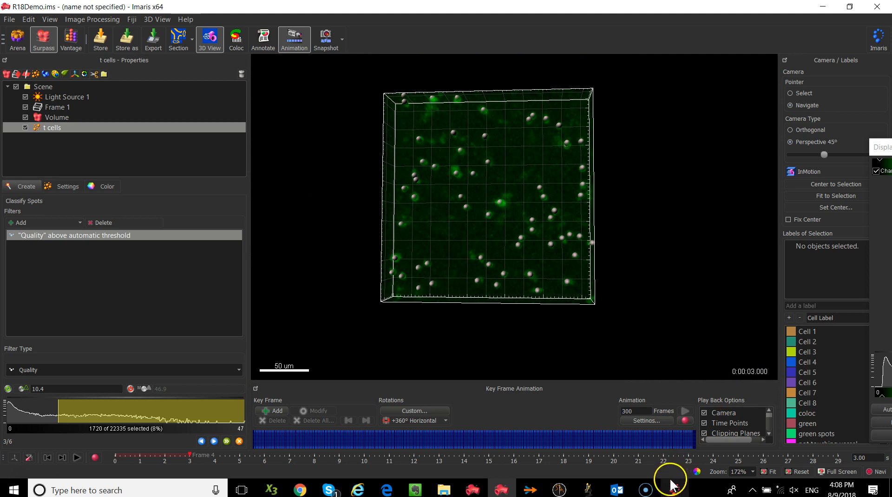
# Step: Check the spots across the time series up to frame 17 and accept the automatic Quality threshold
pyautogui.moveTo(660, 457); pyautogui.dragTo(103, 458)
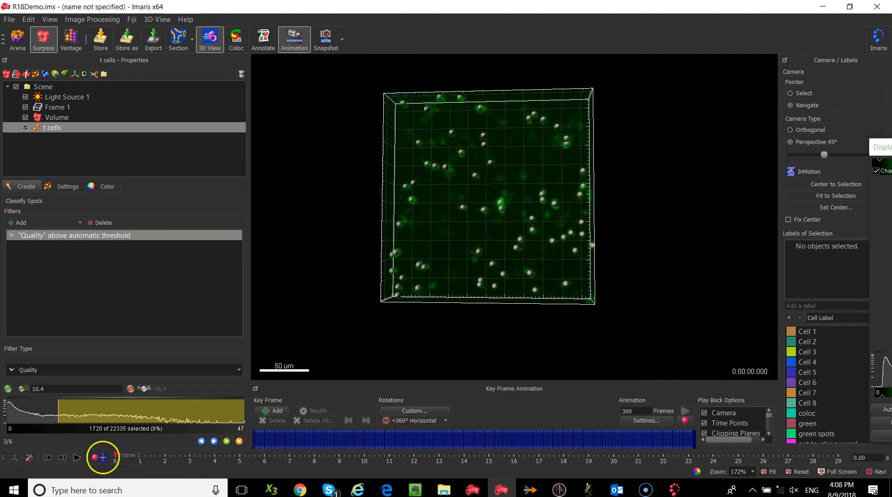
pyautogui.click(647, 457)
pyautogui.moveTo(149, 491); pyautogui.dragTo(524, 473)
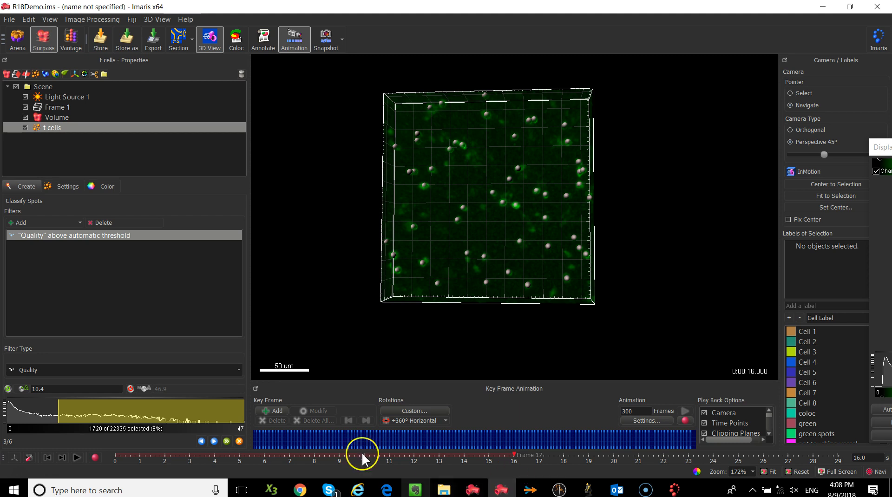
pyautogui.click(214, 441)
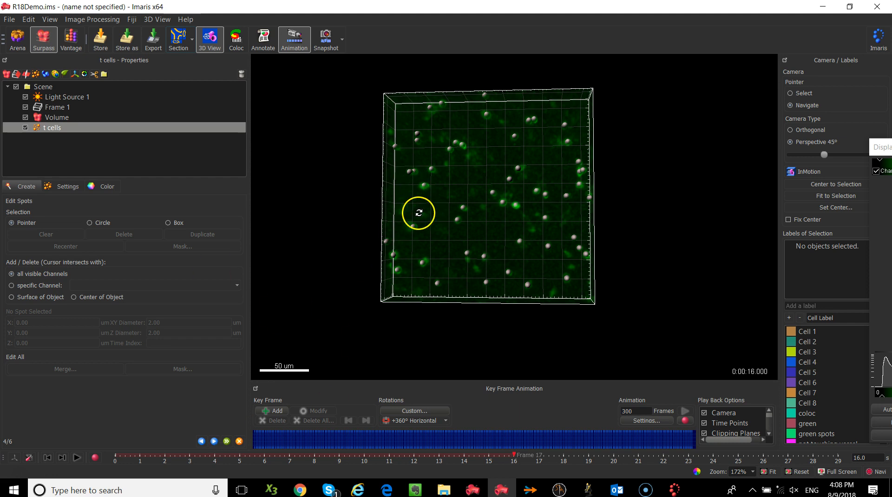
# Step: Try manual spot editing by adding a spot in an empty area at frame 17 and removing it again
pyautogui.press('Escape')
pyautogui.press('Escape')
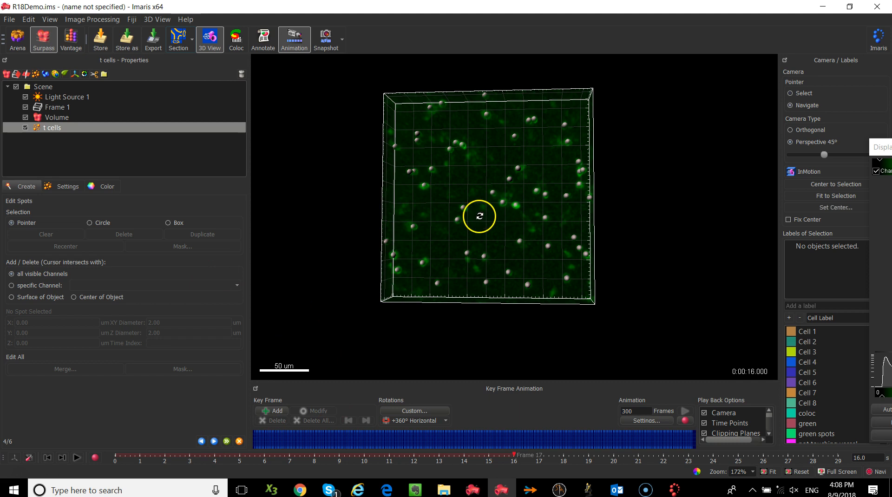
pyautogui.scroll(5, 480, 216)
pyautogui.press('Escape')
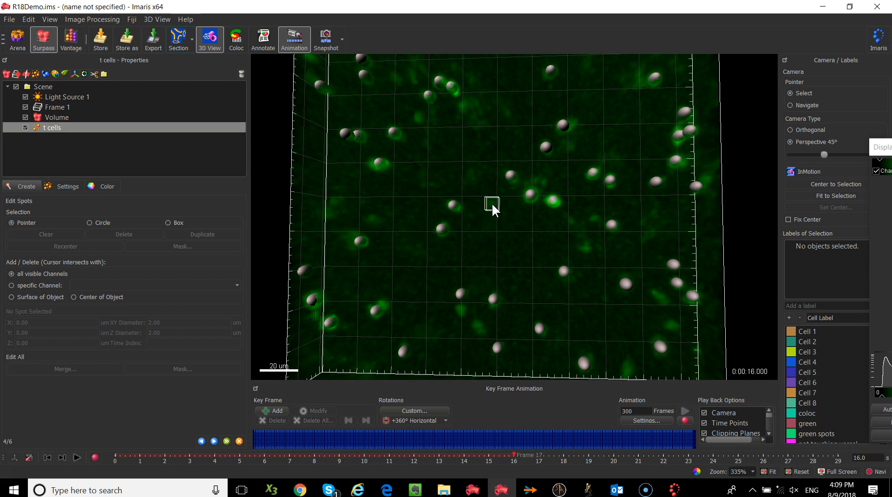
pyautogui.click(492, 204)
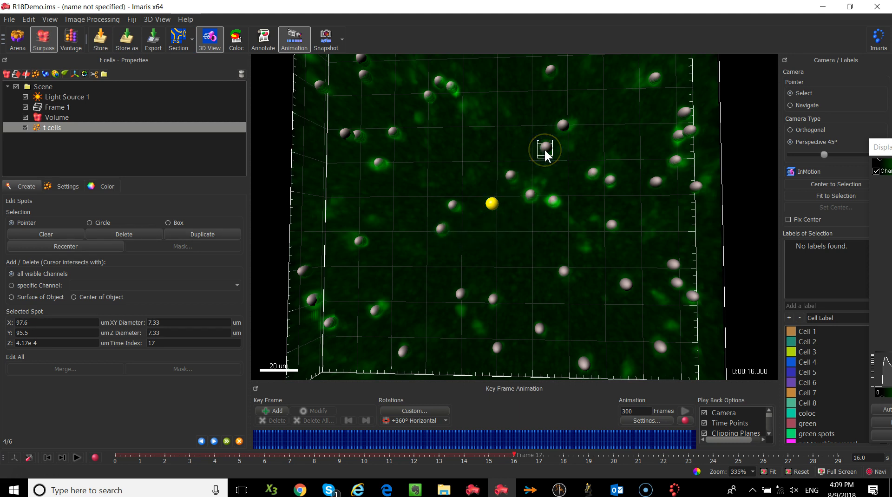
pyautogui.keyDown('shift'); pyautogui.click(492, 205); pyautogui.keyUp('shift')
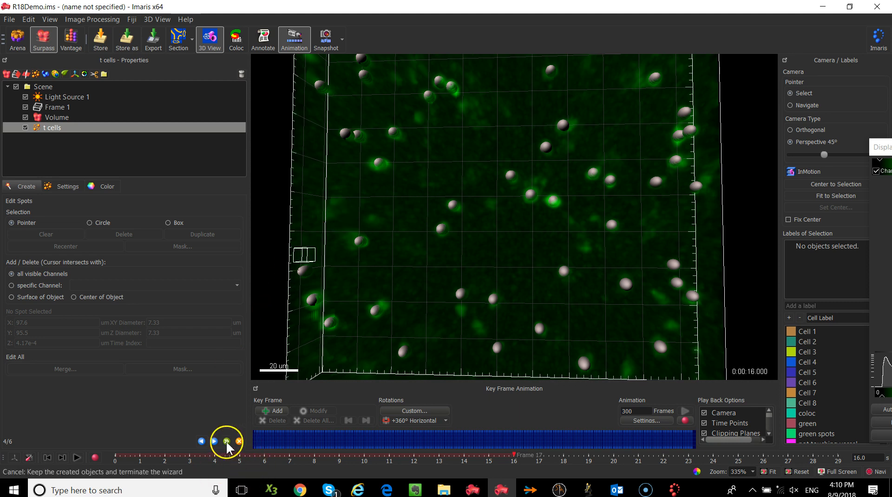
# Step: Continue to the tracking settings and choose Brownian Motion as the tracking algorithm
pyautogui.click(214, 442)
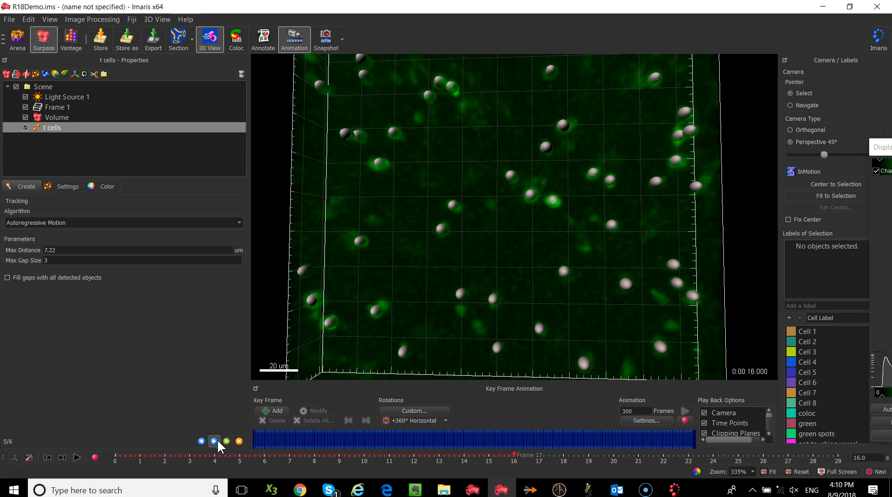
pyautogui.click(227, 442)
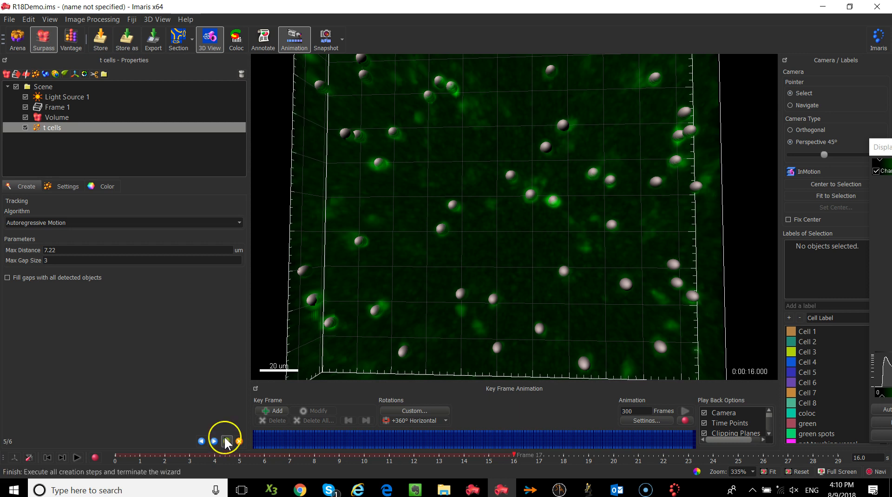
pyautogui.click(106, 222)
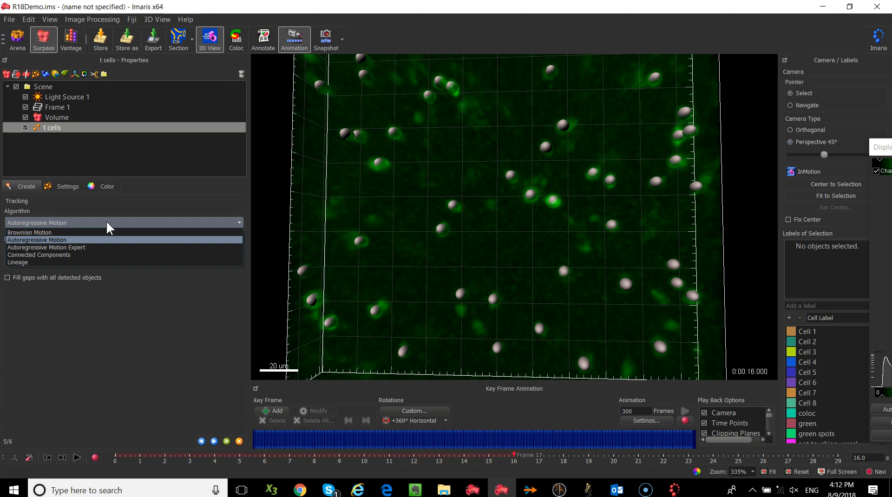
pyautogui.click(99, 232)
pyautogui.click(97, 230)
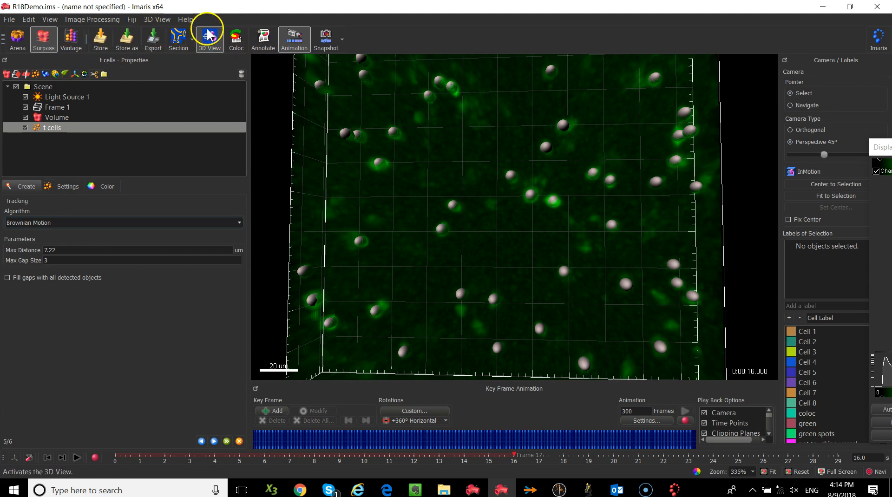
# Step: Measure in the Slice view how far a bright cell moves between frames 20 and 21, and return to the 3D view
pyautogui.click(191, 45)
pyautogui.click(190, 59)
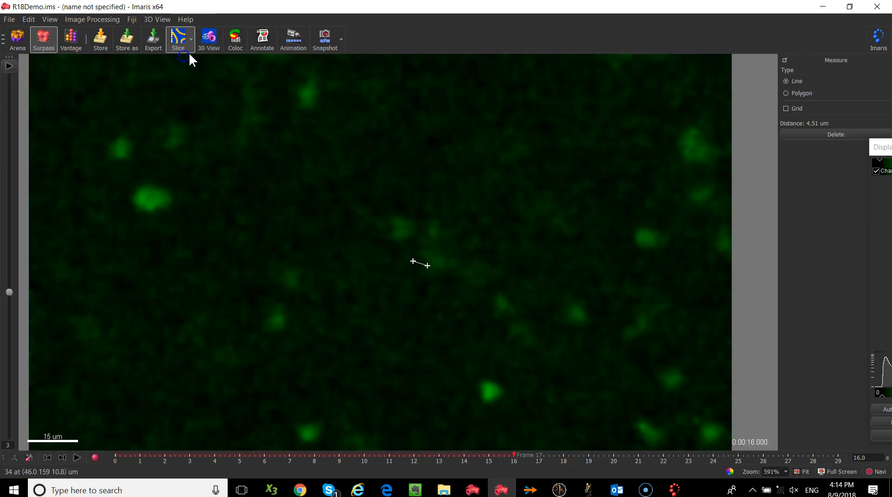
pyautogui.click(144, 195)
pyautogui.moveTo(513, 454); pyautogui.dragTo(589, 454)
pyautogui.click(620, 238)
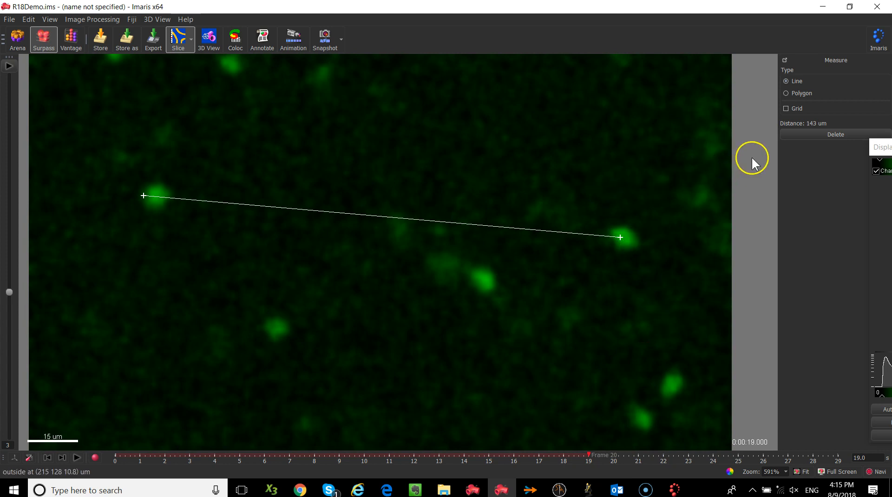
pyautogui.click(798, 135)
pyautogui.click(625, 238)
pyautogui.moveTo(588, 454); pyautogui.dragTo(613, 455)
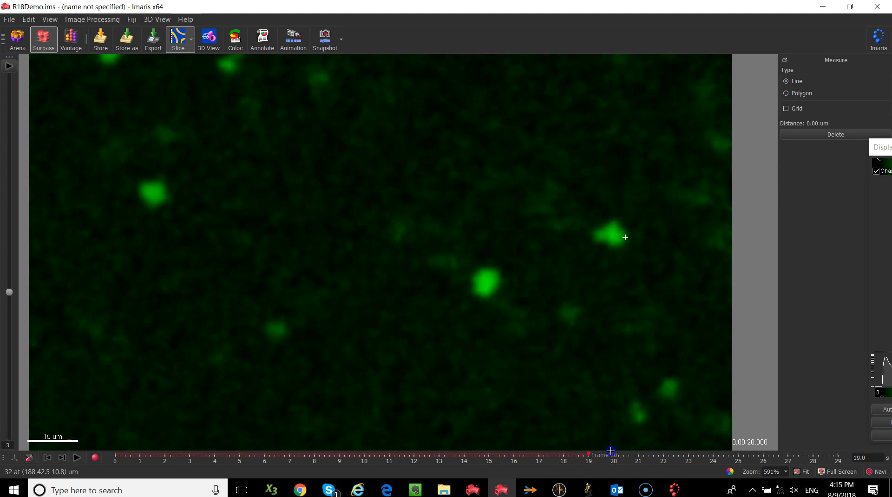
pyautogui.click(607, 232)
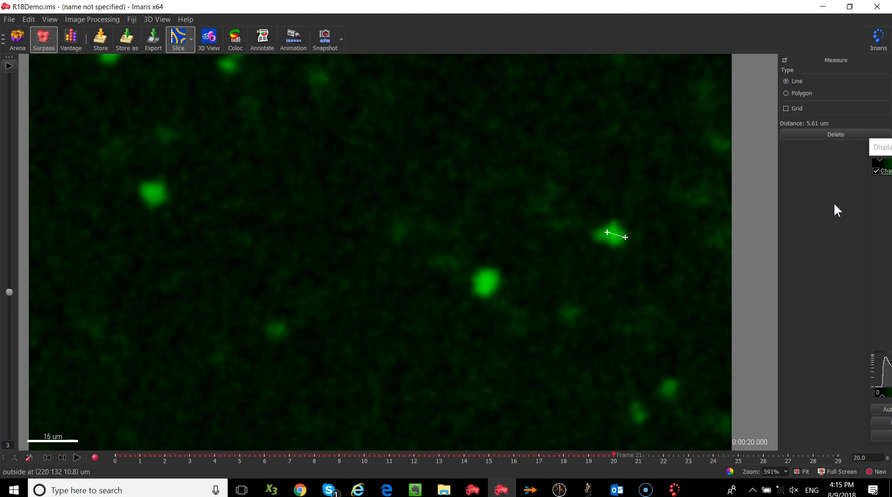
pyautogui.click(209, 42)
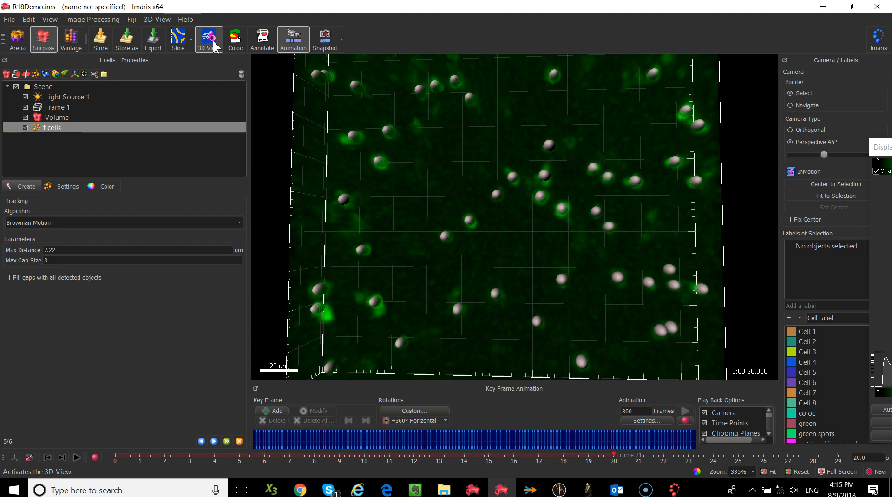
# Step: Set the tracking Max Distance to 20 um with a Max Gap Size of 3 and compute the tracks
pyautogui.moveTo(65, 250); pyautogui.dragTo(13, 250)
pyautogui.write('20')
pyautogui.click(88, 259)
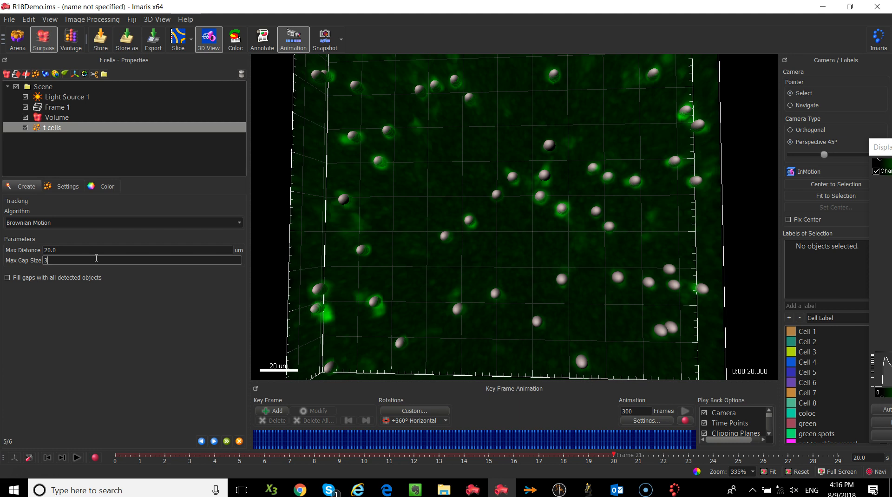
pyautogui.click(214, 441)
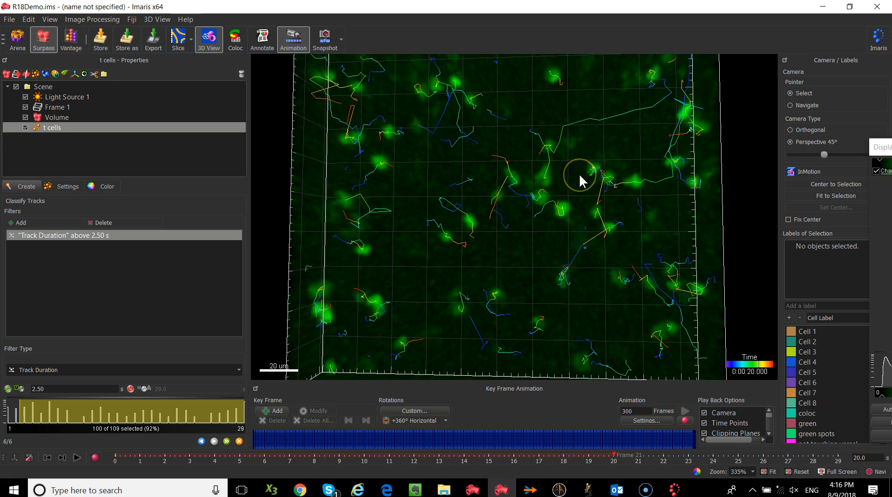
# Step: Review the computed tracks and available filter types, and finish the t cells creation with the Track Duration filter above 2.50 s
pyautogui.press('Escape')
pyautogui.scroll(-3, 564, 176)
pyautogui.moveTo(632, 153); pyautogui.dragTo(553, 112)
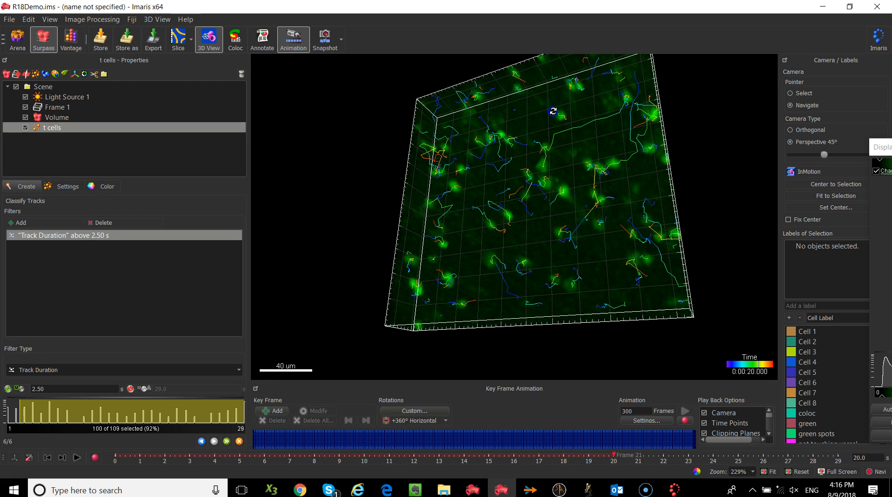
pyautogui.moveTo(472, 151)
pyautogui.mouseDown()
pyautogui.moveTo(508, 205)
pyautogui.moveTo(530, 200)
pyautogui.moveTo(522, 189)
pyautogui.mouseUp()
pyautogui.moveTo(573, 237); pyautogui.dragTo(550, 174)
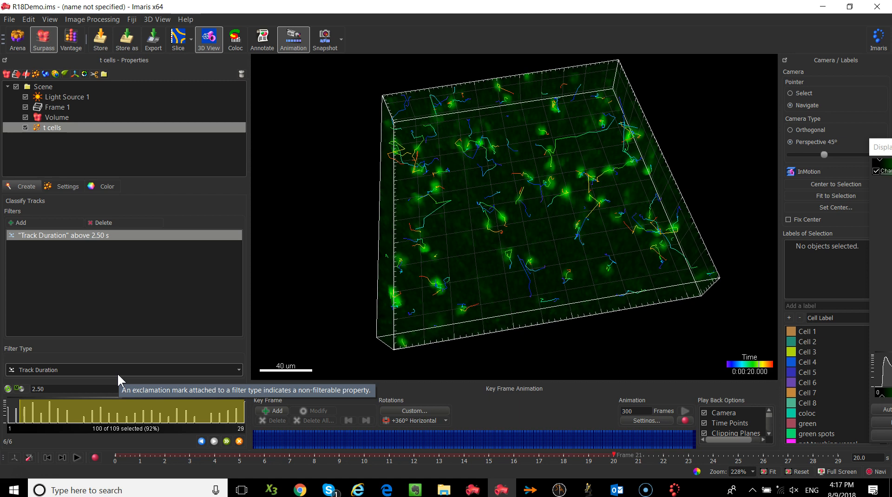
pyautogui.click(82, 370)
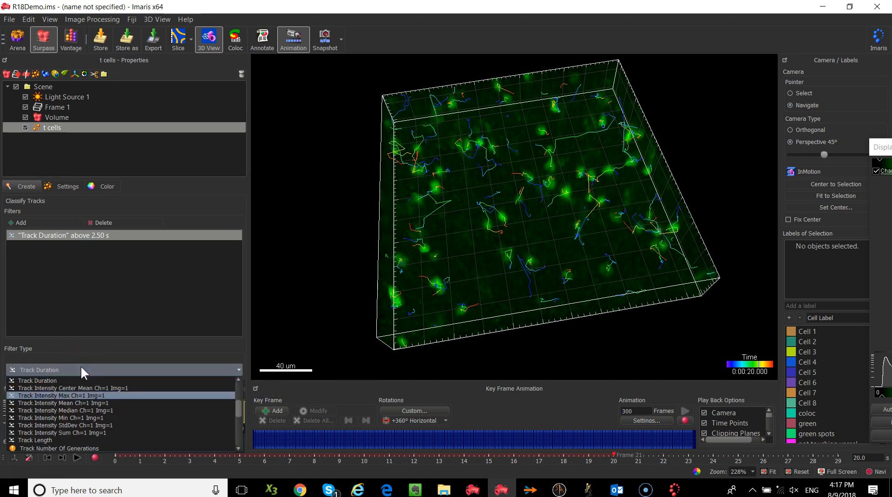
pyautogui.scroll(-2, 80, 409)
pyautogui.click(74, 389)
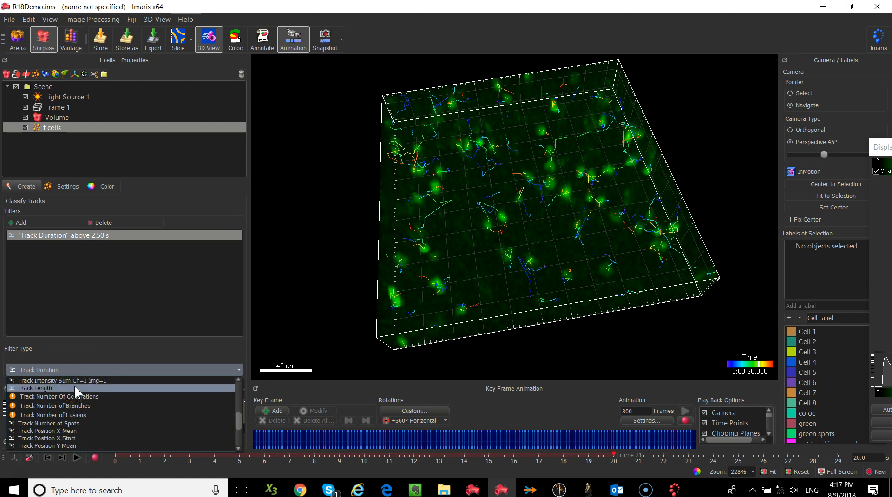
pyautogui.scroll(5, 84, 398)
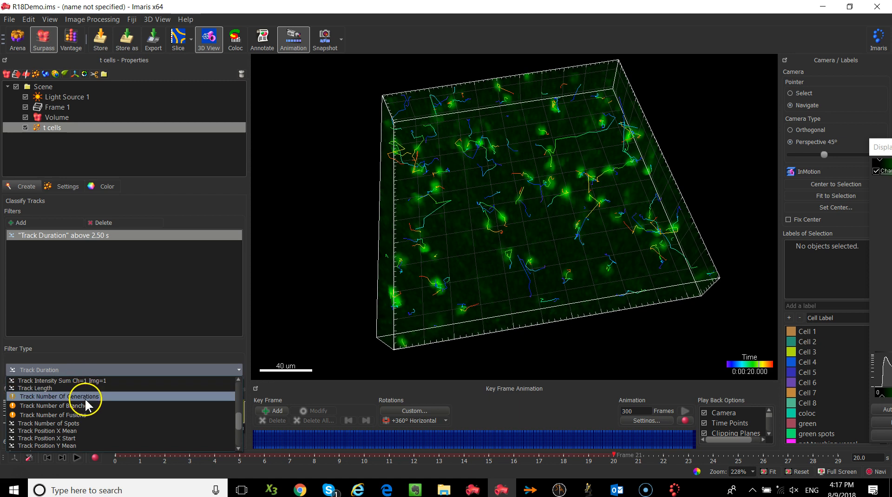
pyautogui.scroll(-8, 84, 397)
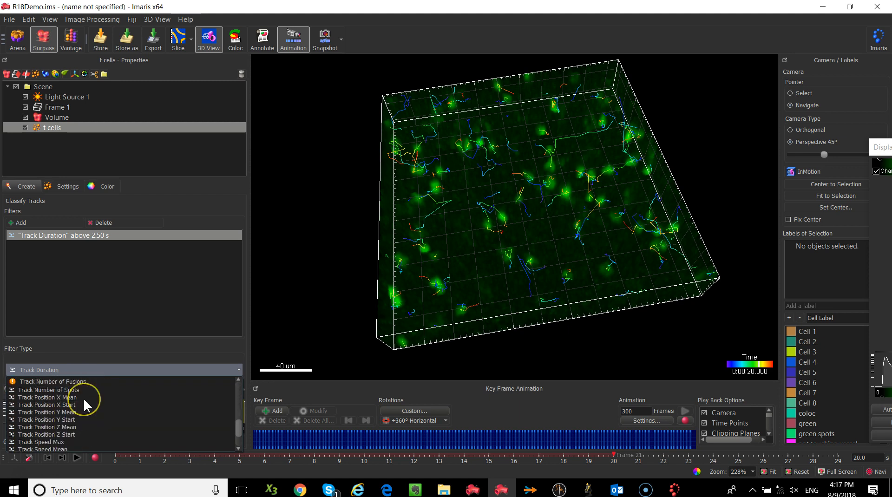
pyautogui.click(59, 264)
pyautogui.click(227, 441)
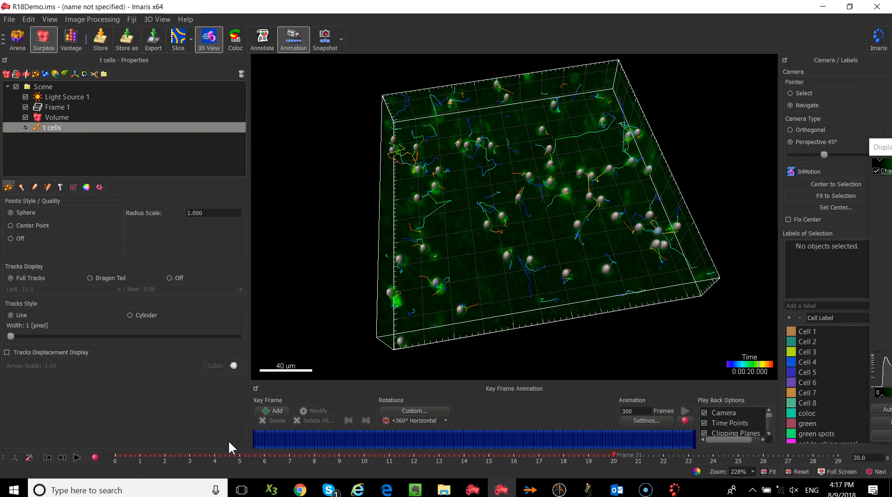
# Step: Play the time series close up and display the t cells spots as center points
pyautogui.scroll(5, 539, 222)
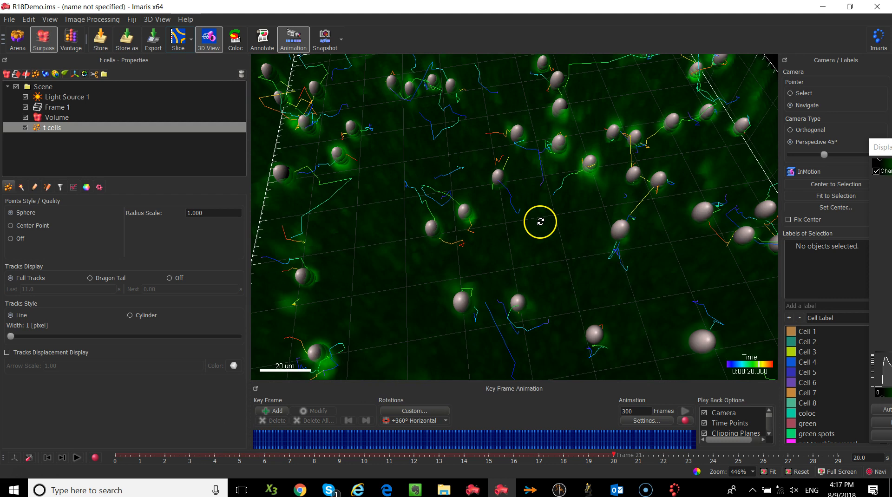
pyautogui.scroll(1, 540, 221)
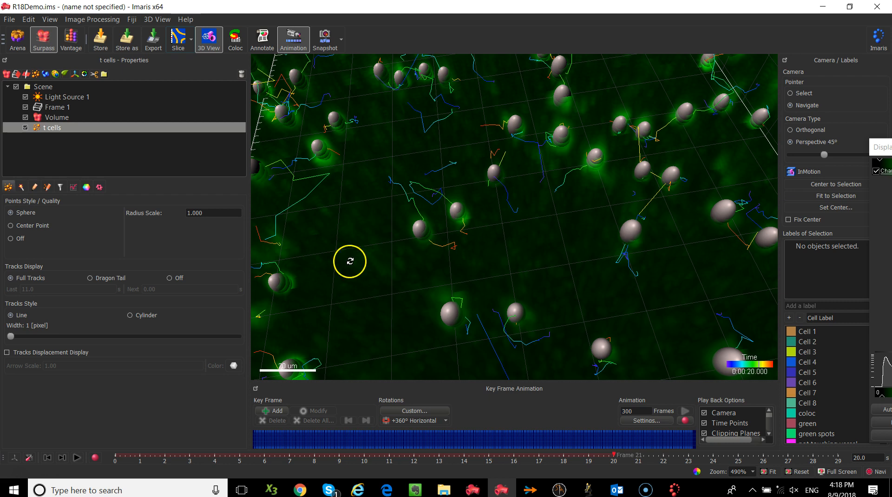
pyautogui.click(77, 457)
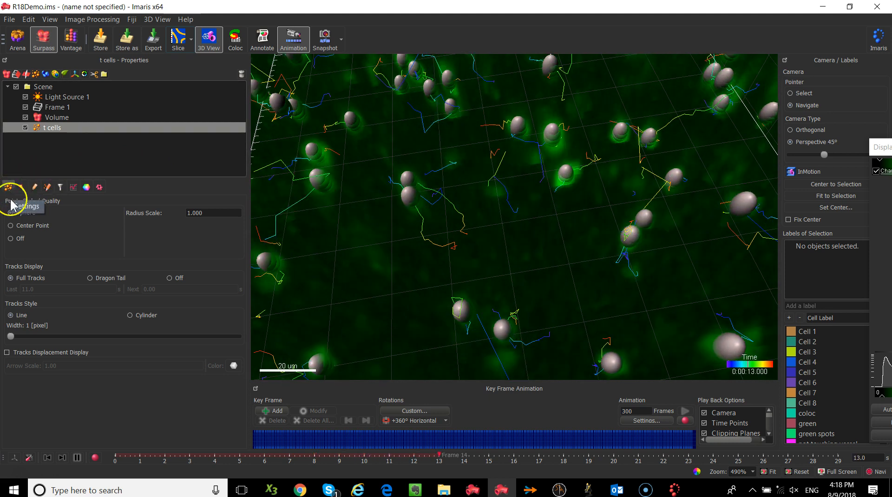
pyautogui.click(10, 225)
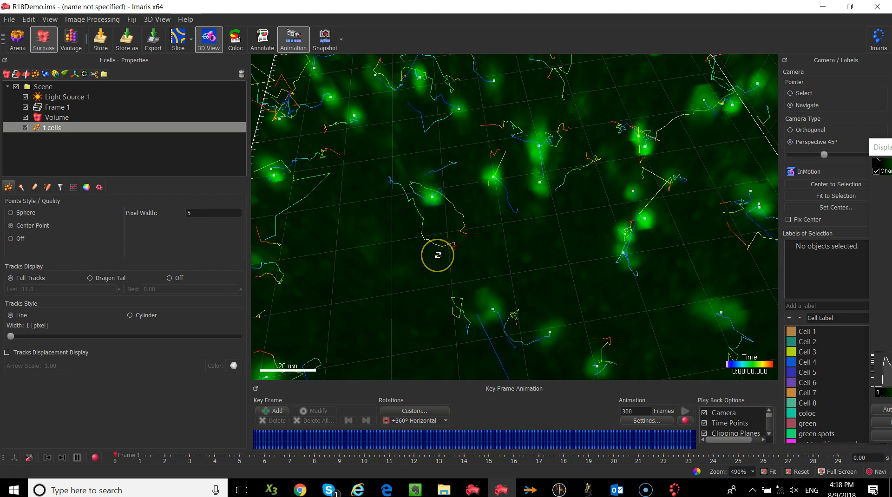
# Step: Display the tracks as dragon tails covering the next 11 s as well, and stop the playback
pyautogui.click(107, 276)
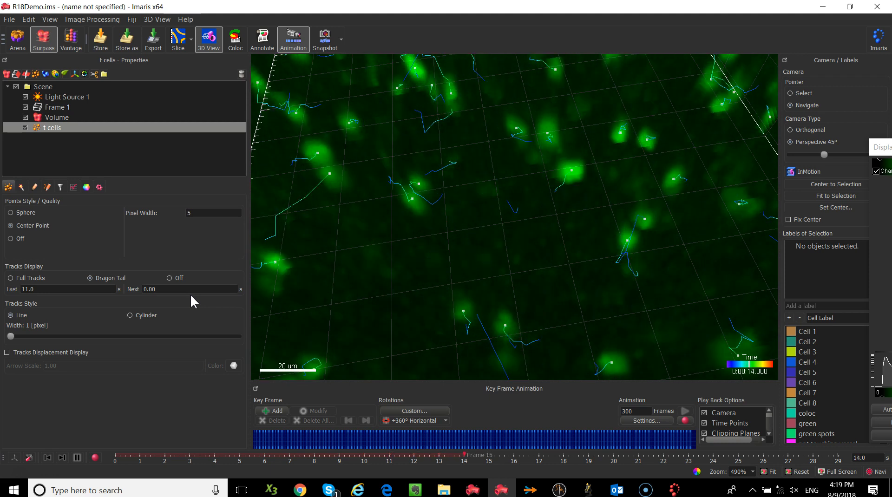
pyautogui.click(210, 210)
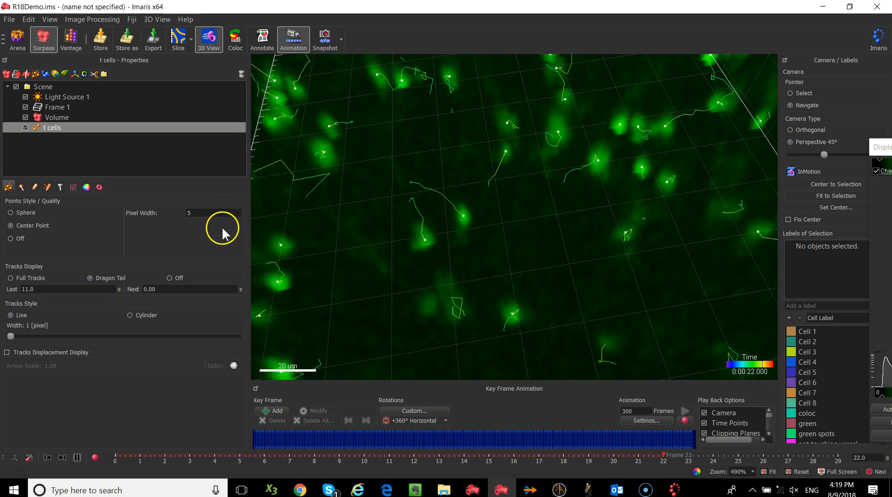
pyautogui.click(178, 286)
pyautogui.write('11')
pyautogui.press('Return')
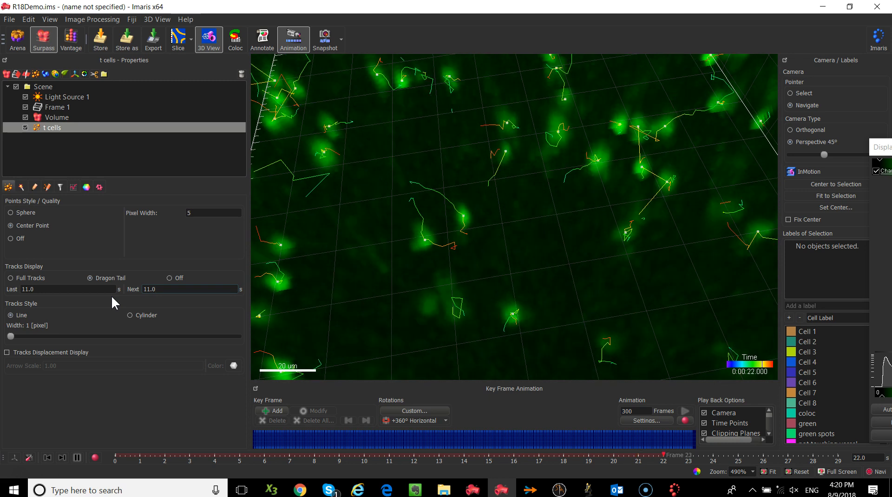
pyautogui.click(77, 458)
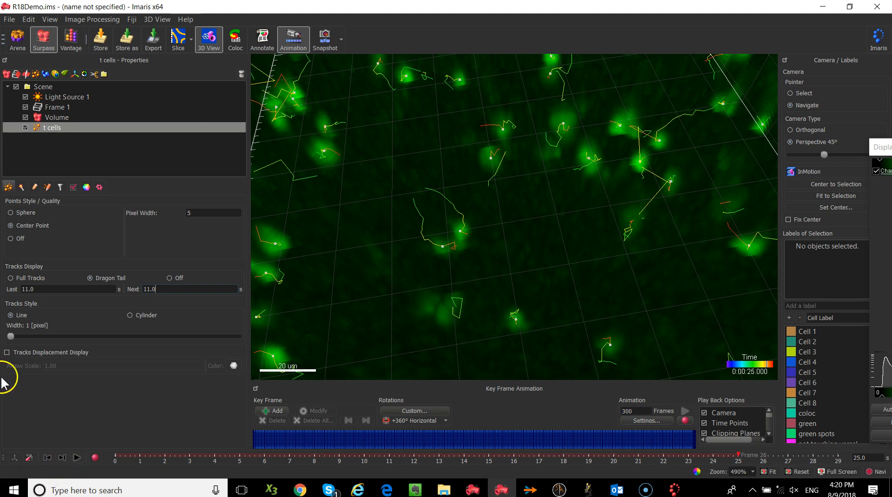
# Step: Try the Tracks Displacement Display on the whole volume and turn it off again
pyautogui.click(7, 352)
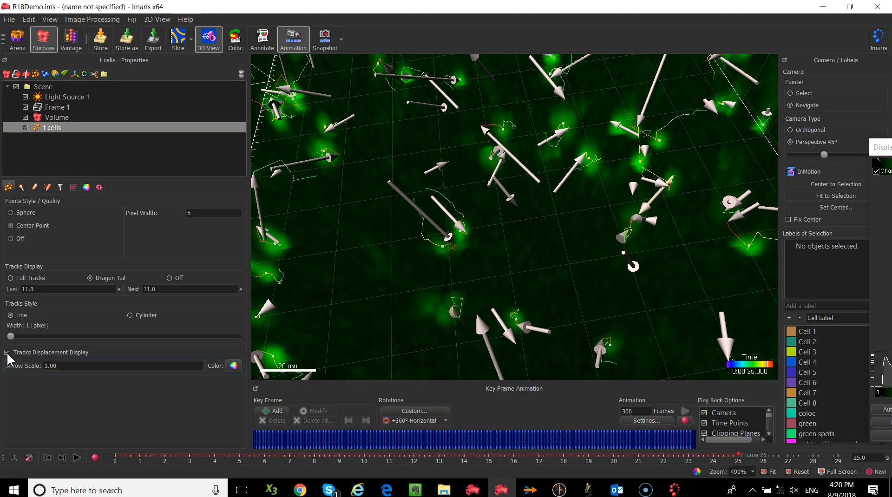
pyautogui.scroll(-4, 519, 255)
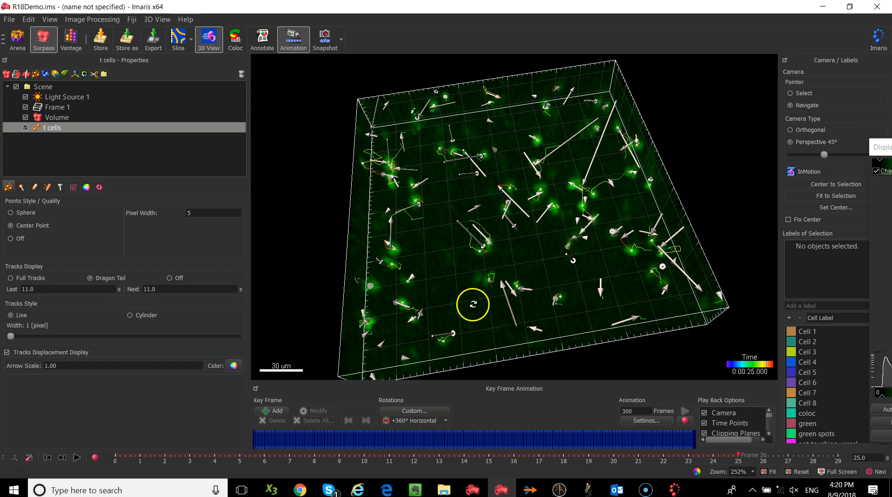
pyautogui.click(7, 352)
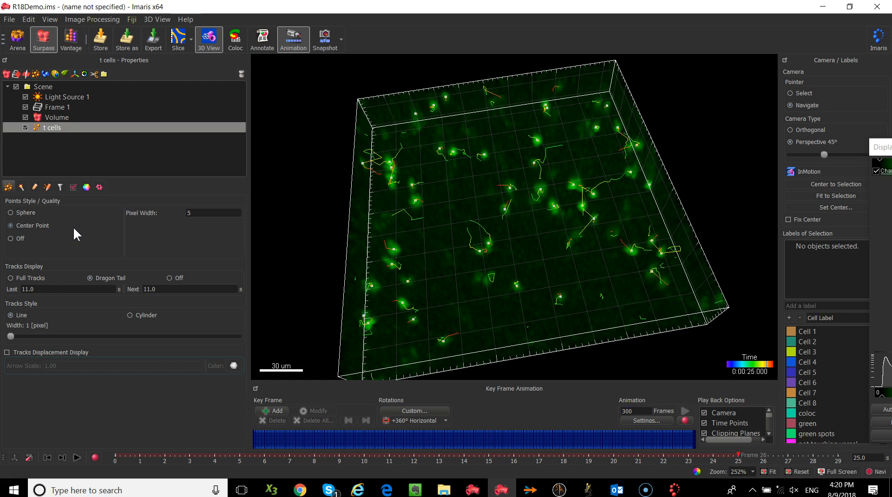
# Step: Open track editing for the t cells and enlarge the track graph area to fit all time points
pyautogui.click(47, 187)
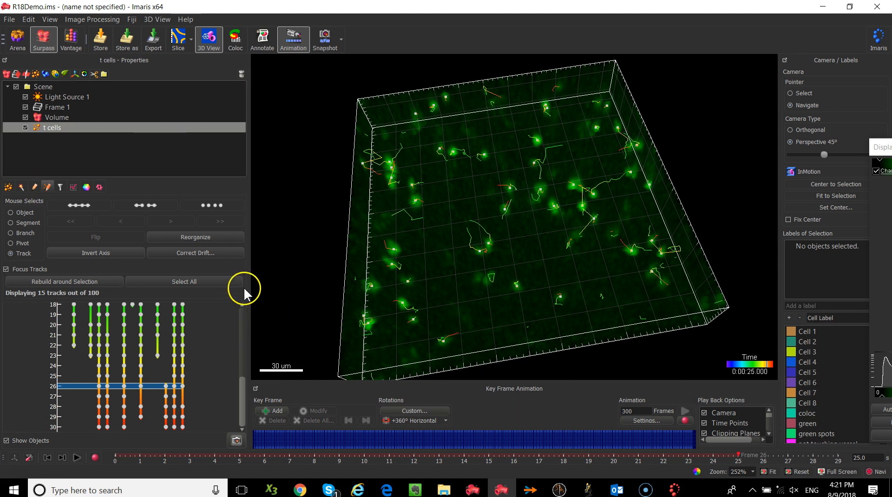
pyautogui.moveTo(249, 280); pyautogui.dragTo(354, 284)
pyautogui.scroll(-3, 160, 341)
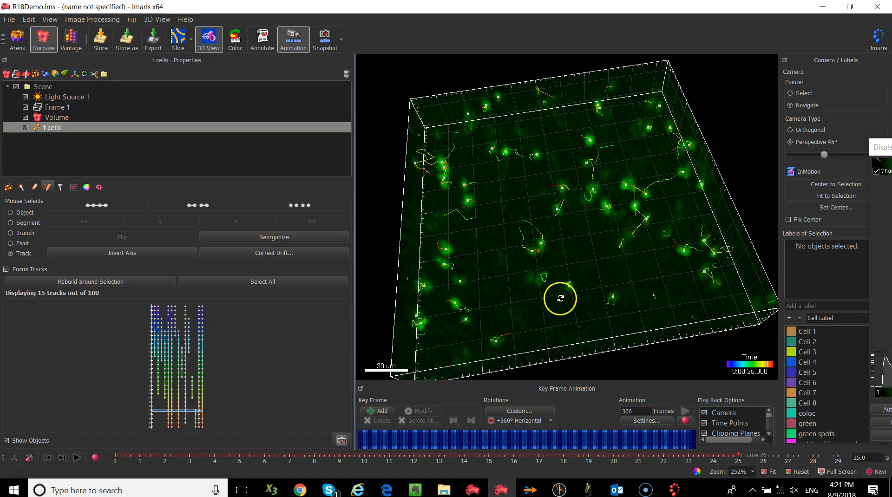
pyautogui.scroll(3, 561, 299)
pyautogui.scroll(3, 561, 298)
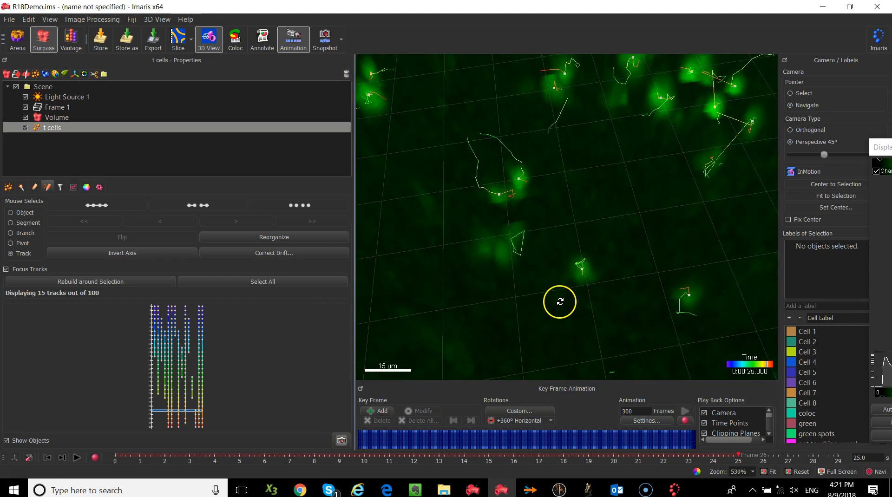
# Step: Display the spots as spheres and, in track editing, select the track of one of the two neighbouring spots at frame 26
pyautogui.click(9, 187)
pyautogui.click(21, 213)
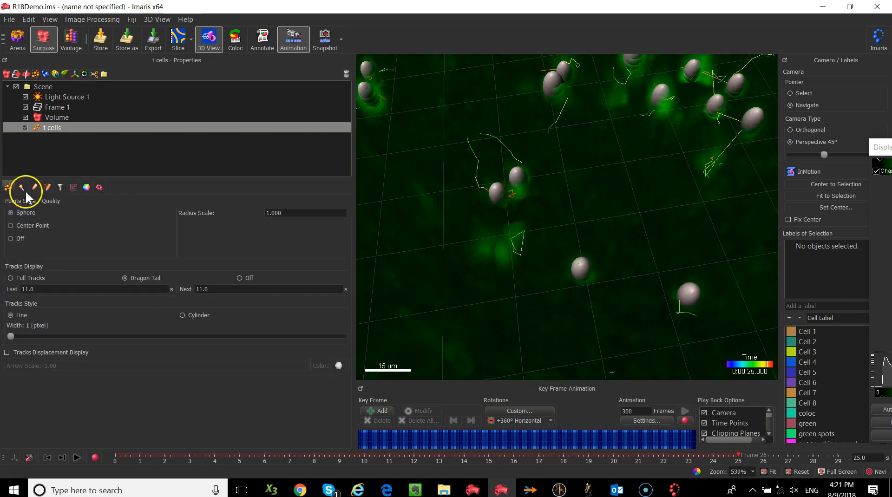
pyautogui.click(46, 187)
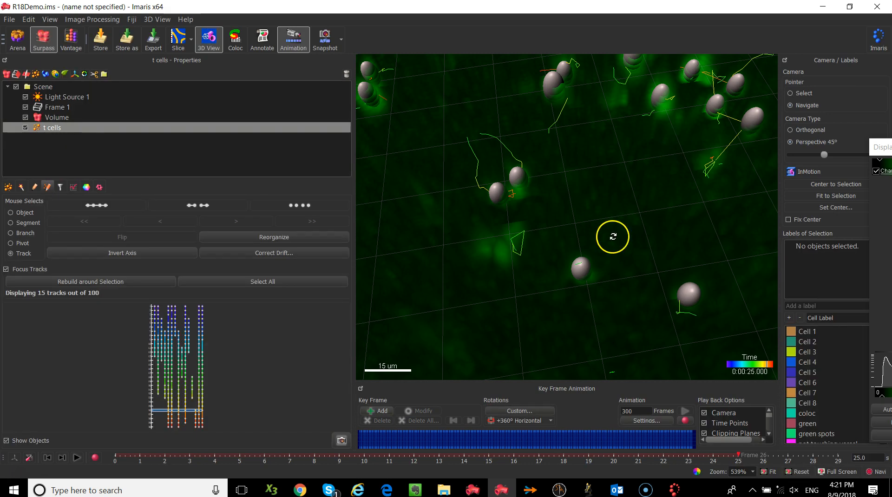
pyautogui.press('Escape')
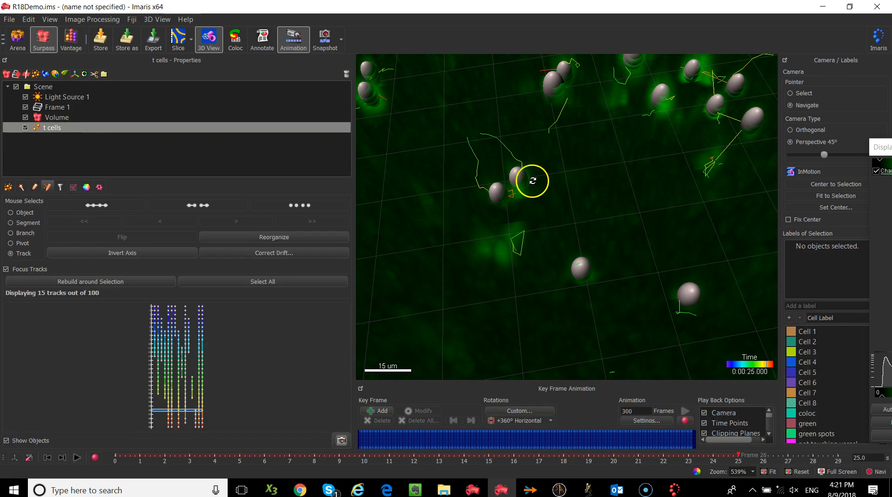
pyautogui.click(516, 176)
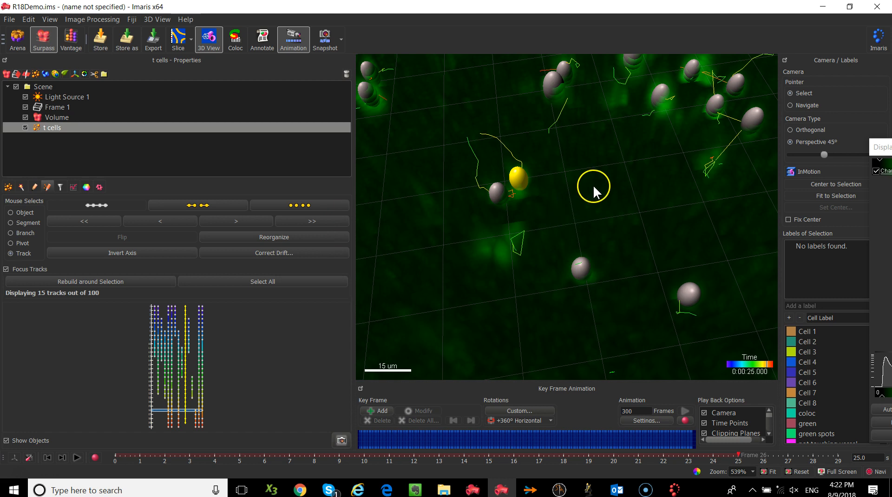
# Step: At frame 25, select the two neighbouring track fragments that show no spot beside them and connect them into one track
pyautogui.press('Escape')
pyautogui.scroll(-5, 555, 220)
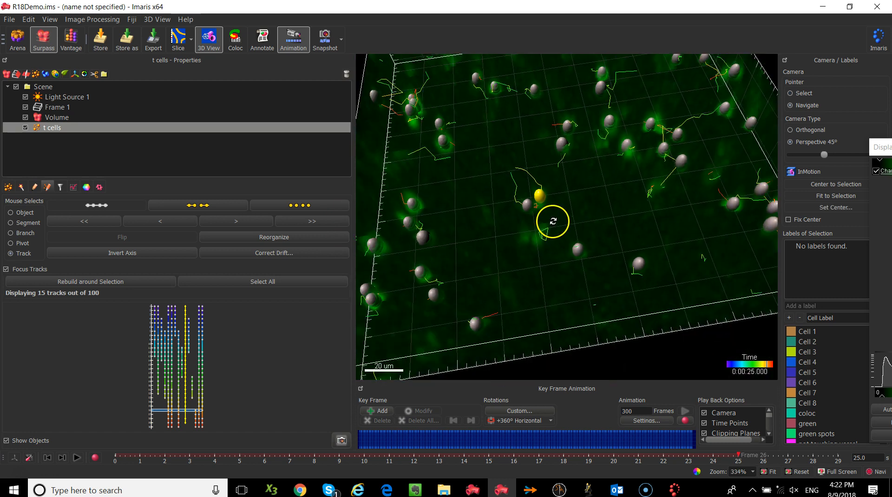
pyautogui.scroll(6, 696, 201)
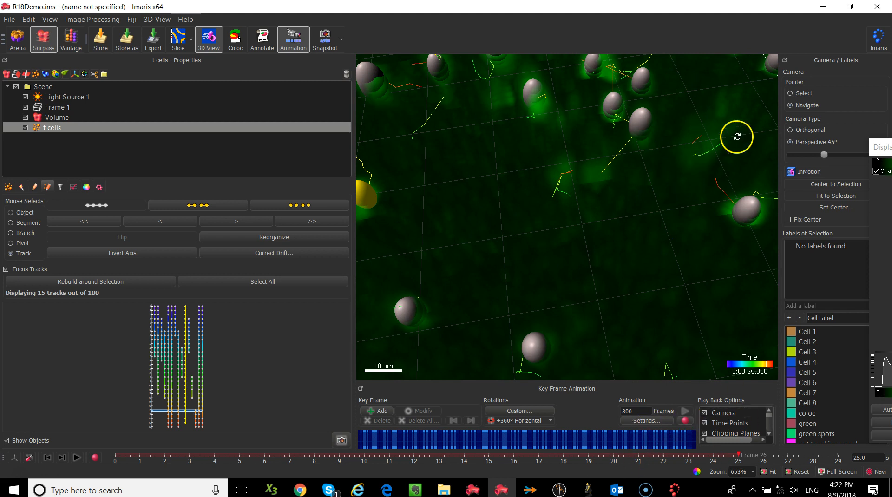
pyautogui.moveTo(739, 458); pyautogui.dragTo(165, 495)
pyautogui.moveTo(165, 456); pyautogui.dragTo(715, 449)
pyautogui.click(791, 94)
pyautogui.click(701, 153)
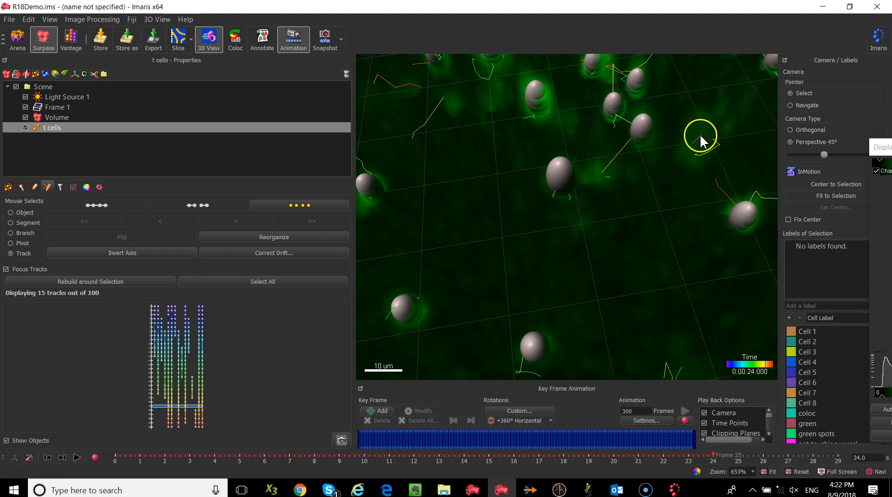
pyautogui.click(698, 136)
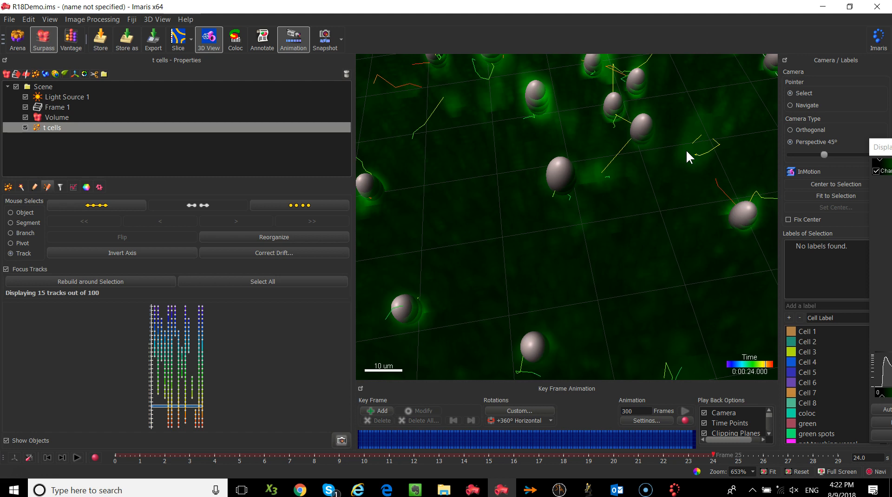
pyautogui.click(99, 205)
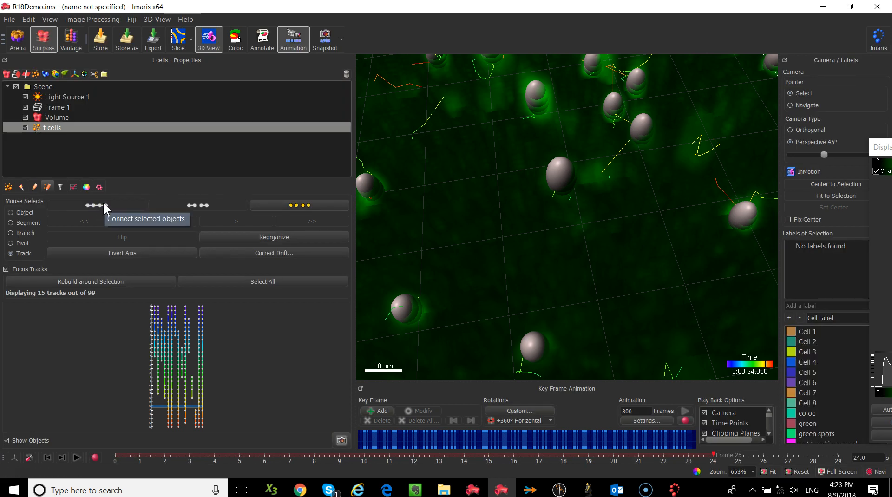
# Step: Select the track of the isolated spot at frame 25, move to frame 17 and enlarge the track graph around that frame
pyautogui.click(305, 208)
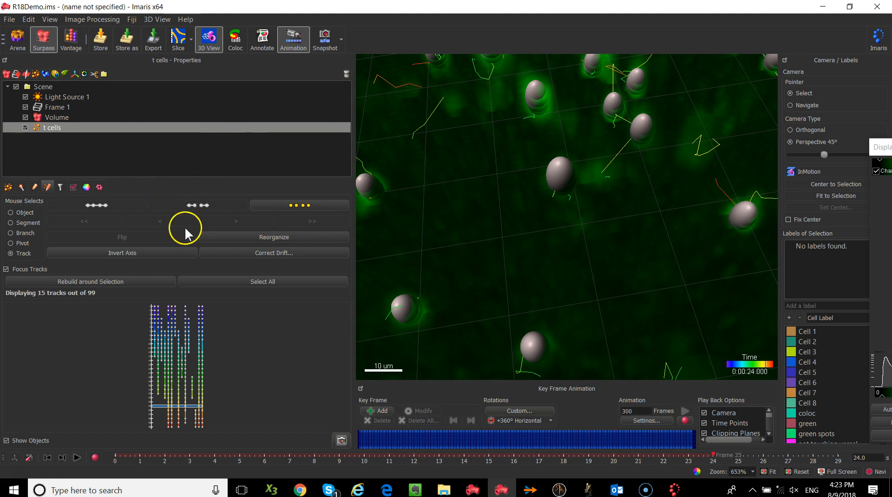
pyautogui.click(414, 315)
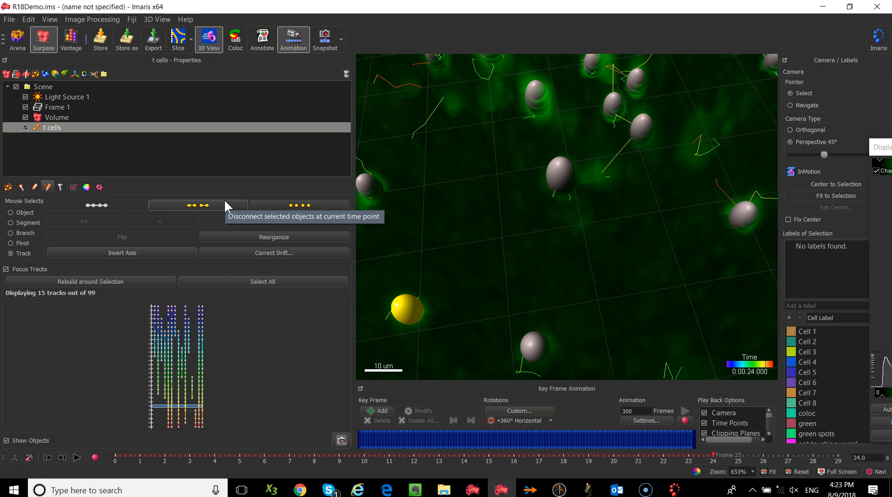
pyautogui.moveTo(193, 402)
pyautogui.mouseDown()
pyautogui.moveTo(160, 363)
pyautogui.moveTo(179, 365)
pyautogui.moveTo(176, 377)
pyautogui.moveTo(166, 373)
pyautogui.mouseUp()
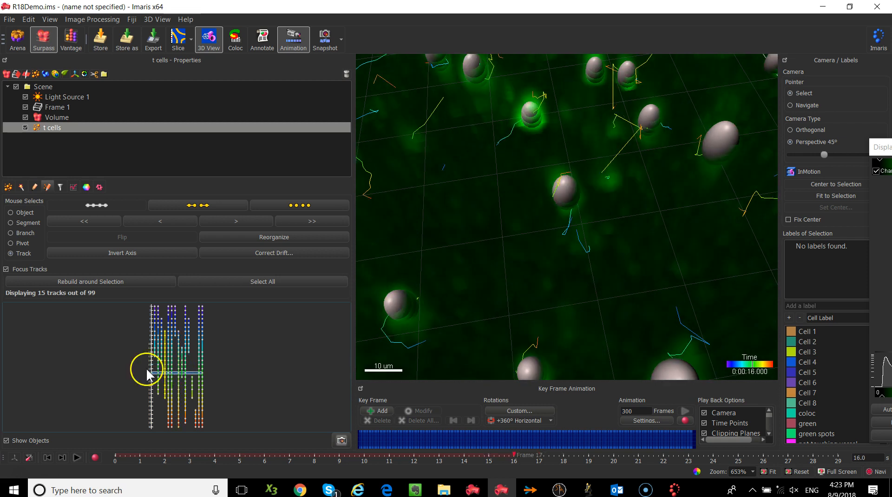
pyautogui.scroll(6, 181, 372)
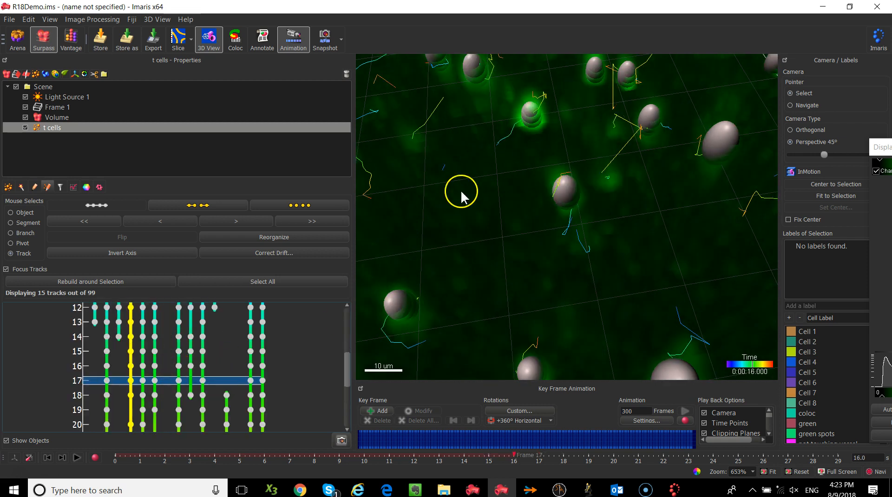
# Step: Select the track of the central spot at frame 17 and open the drift correction options for it
pyautogui.click(562, 187)
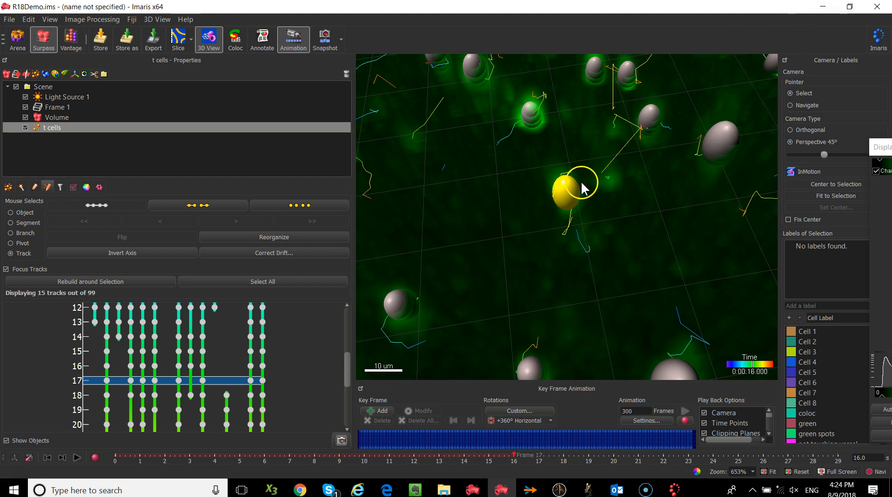
pyautogui.click(312, 251)
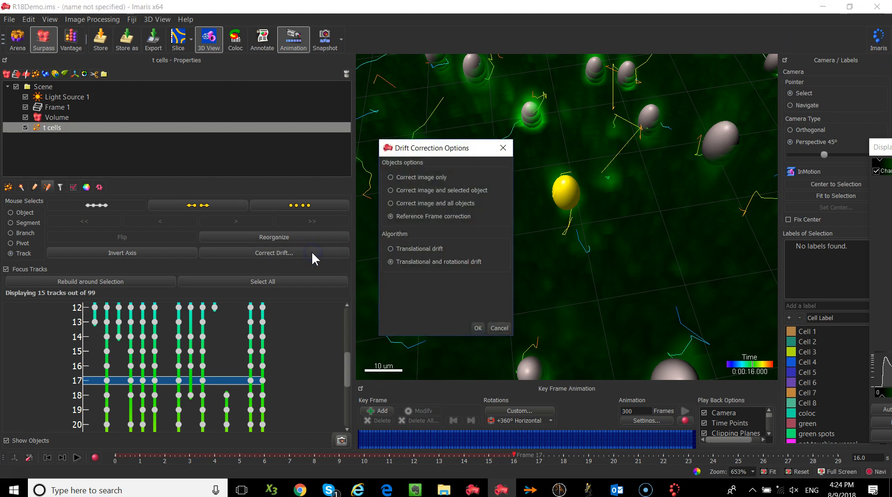